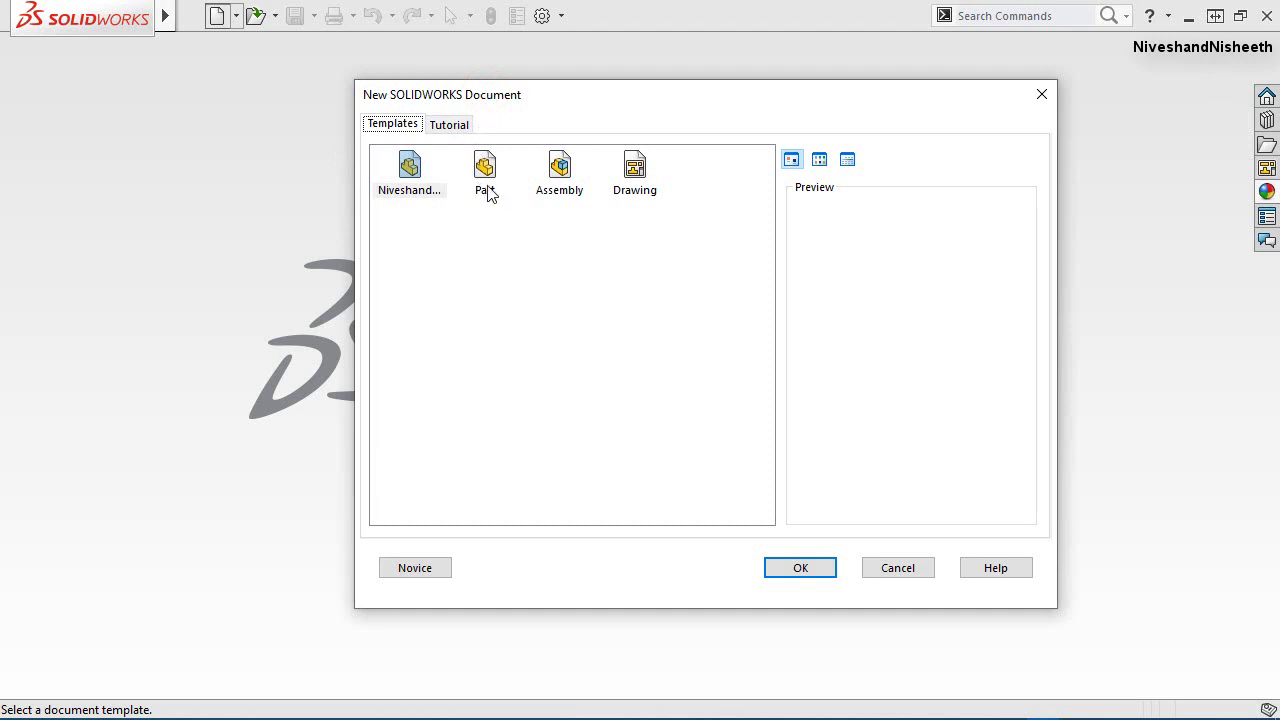
Step: Create a new part document from the custom template listed ahead of the standard Part template
{"action": "left_click", "coordinate": [408, 166]}
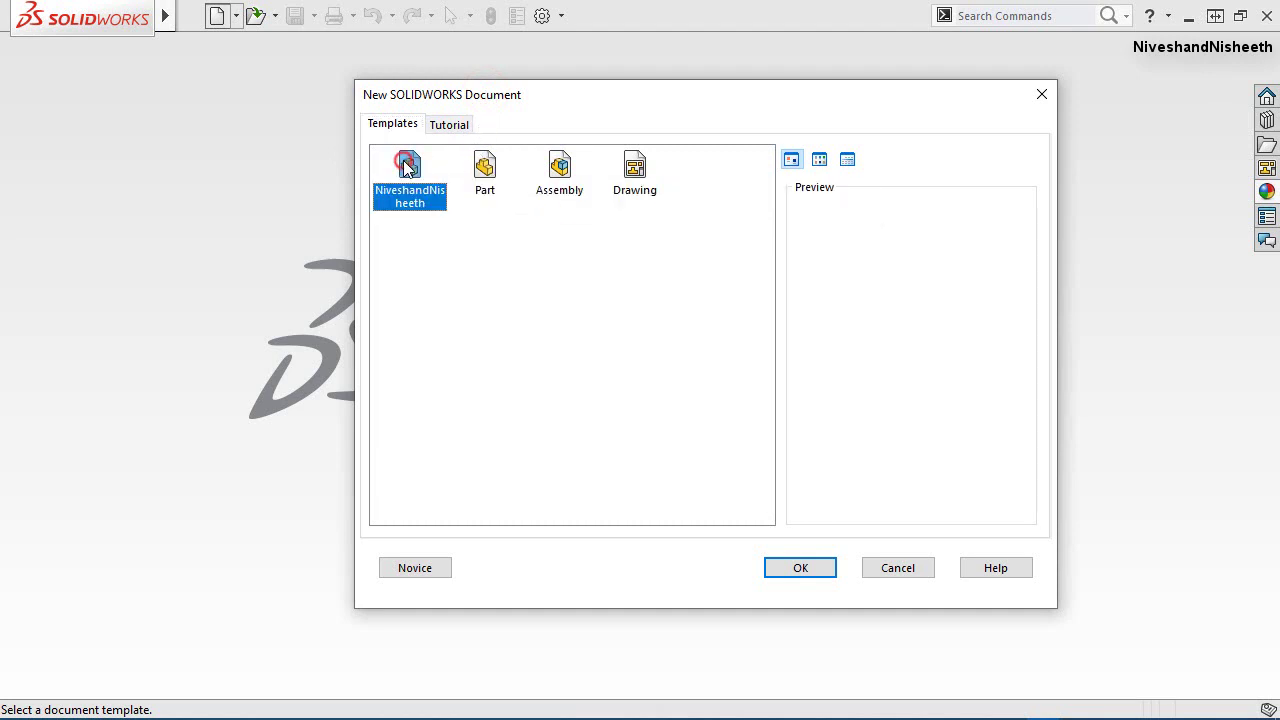
{"action": "left_click", "coordinate": [437, 160]}
{"action": "left_click", "coordinate": [822, 570]}
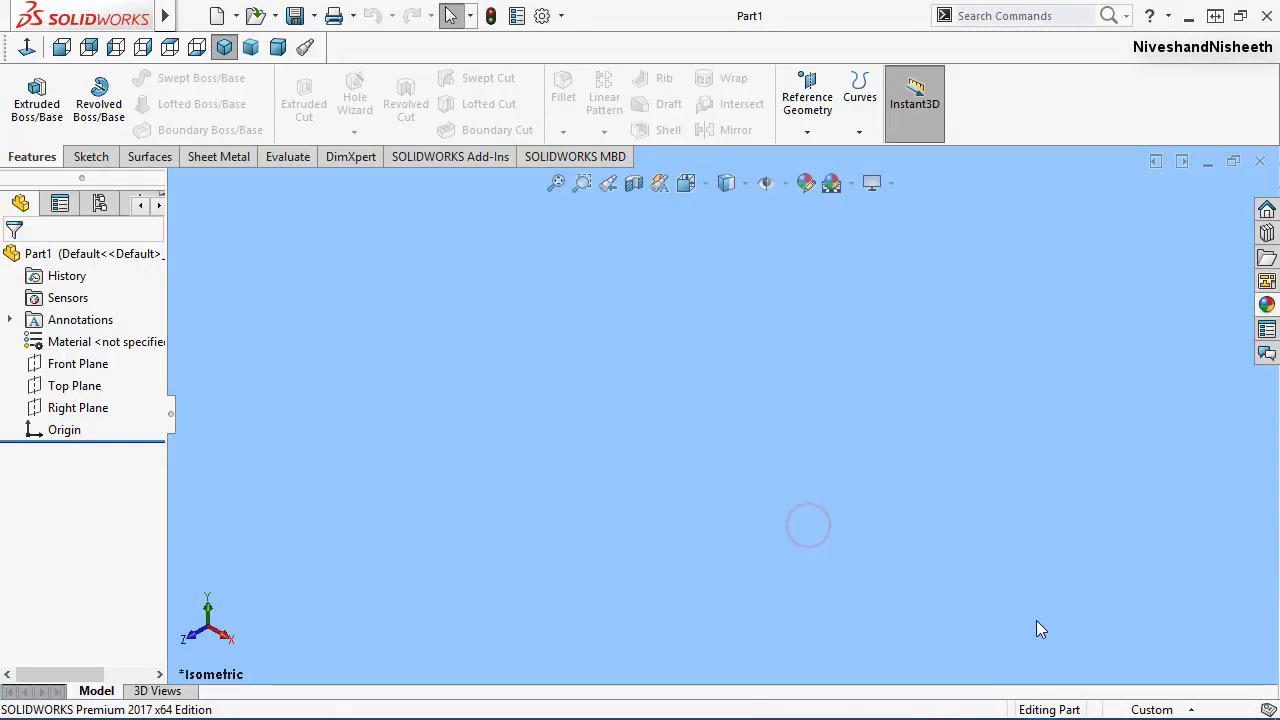
Step: Set the document's unit system to MMGS (millimeter, gram, second)
{"action": "left_click", "coordinate": [1186, 709]}
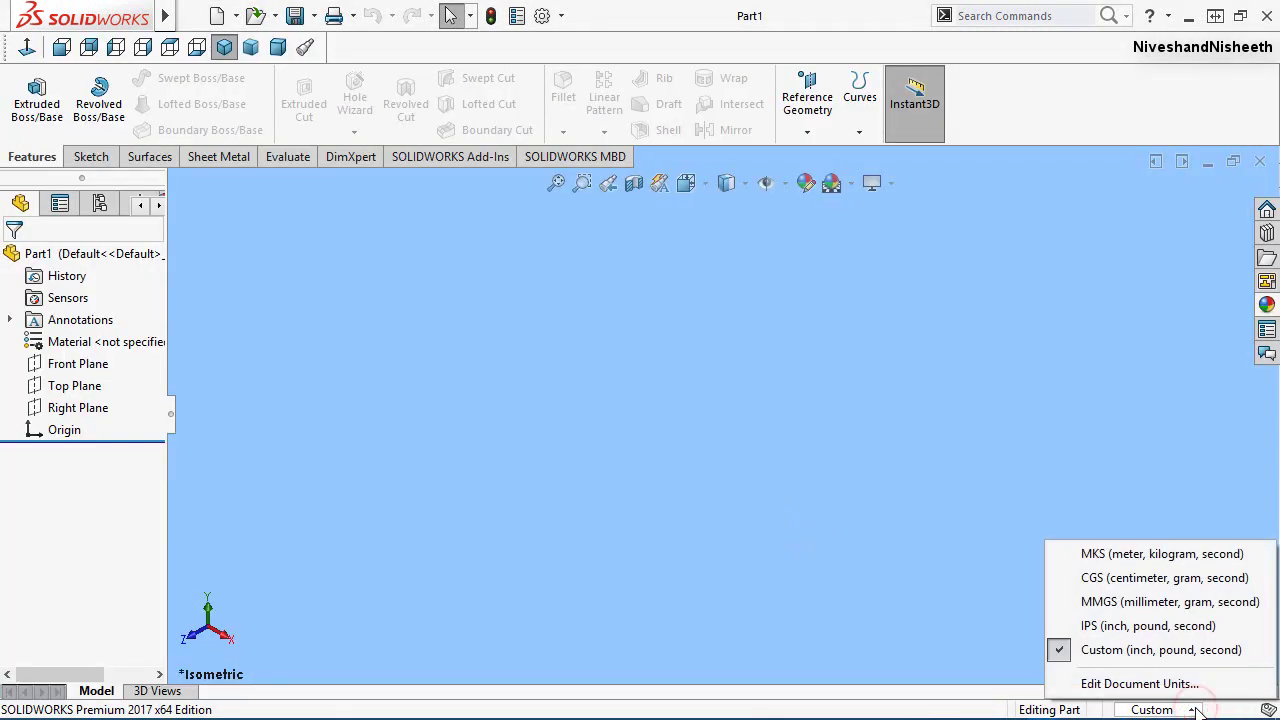
{"action": "left_click", "coordinate": [1145, 684]}
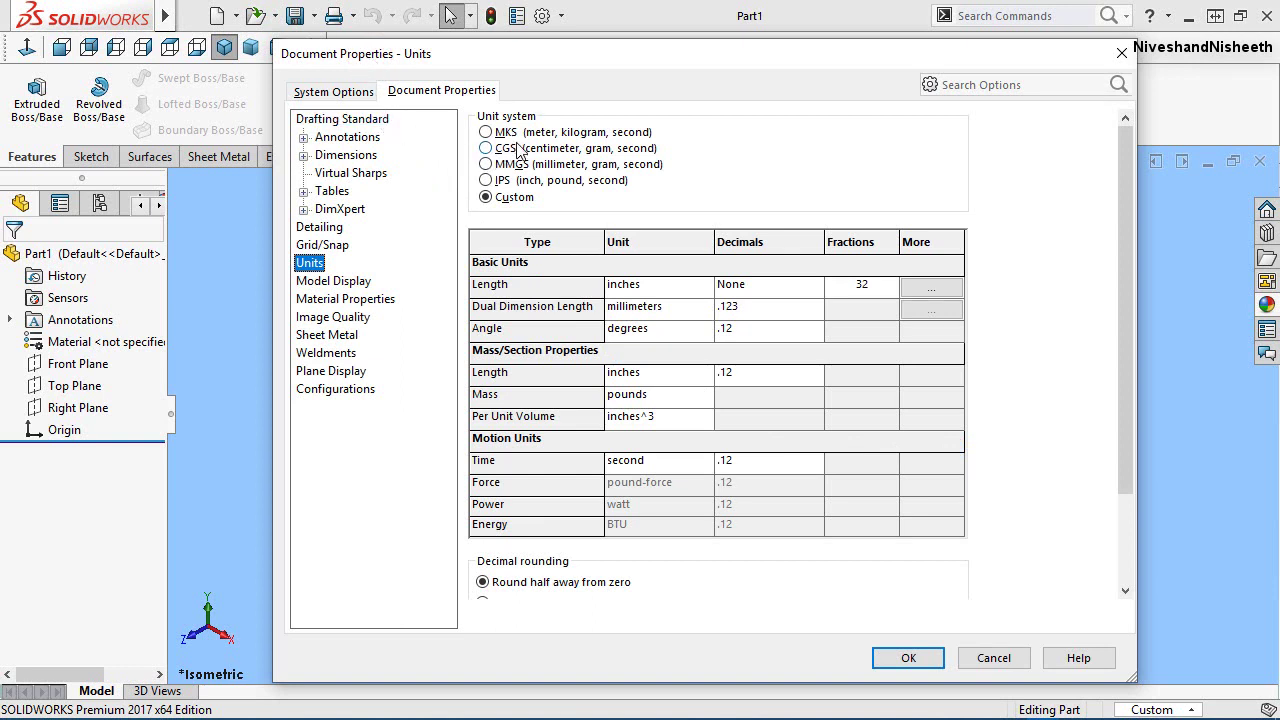
{"action": "left_click", "coordinate": [488, 166]}
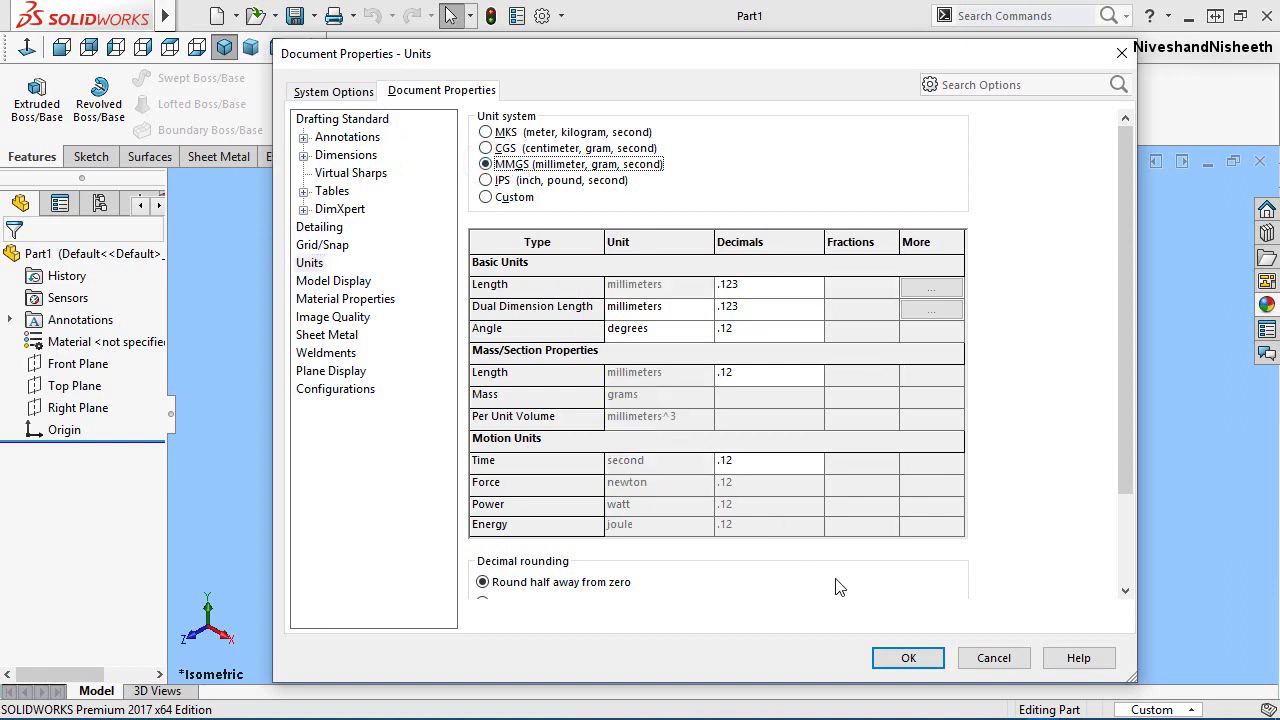
{"action": "left_click", "coordinate": [909, 656]}
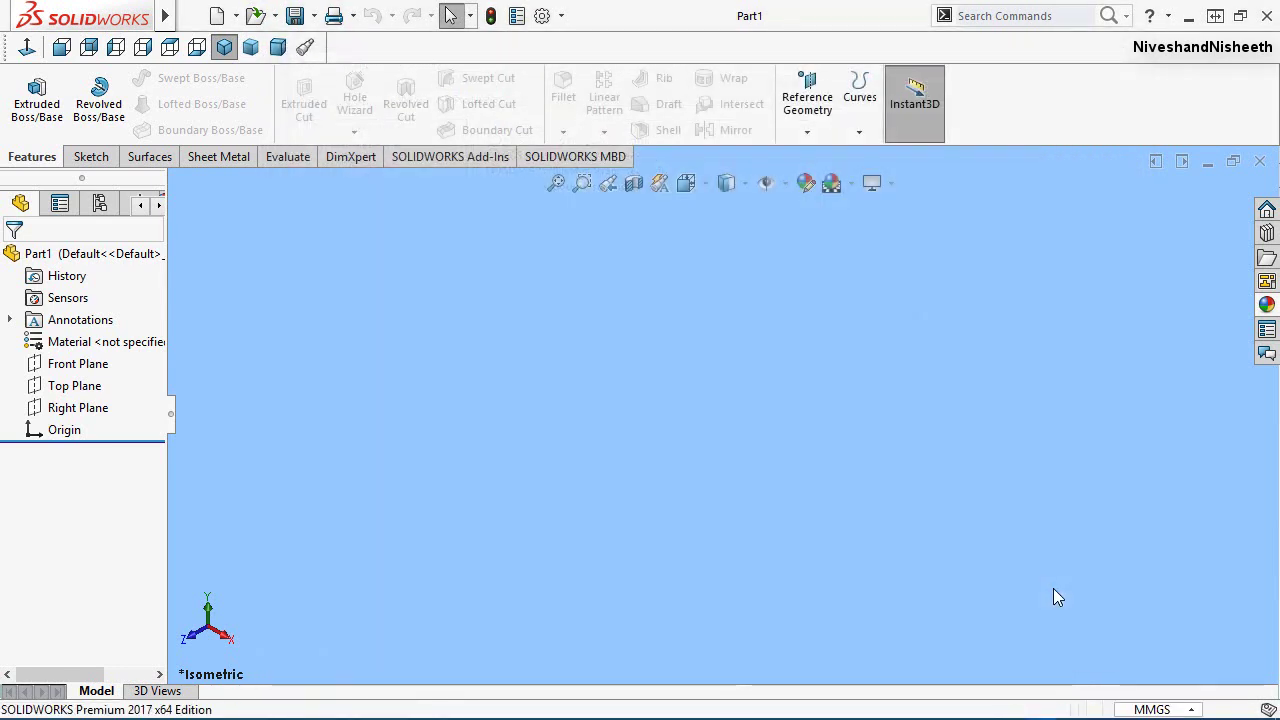
{"action": "left_click", "coordinate": [1054, 589]}
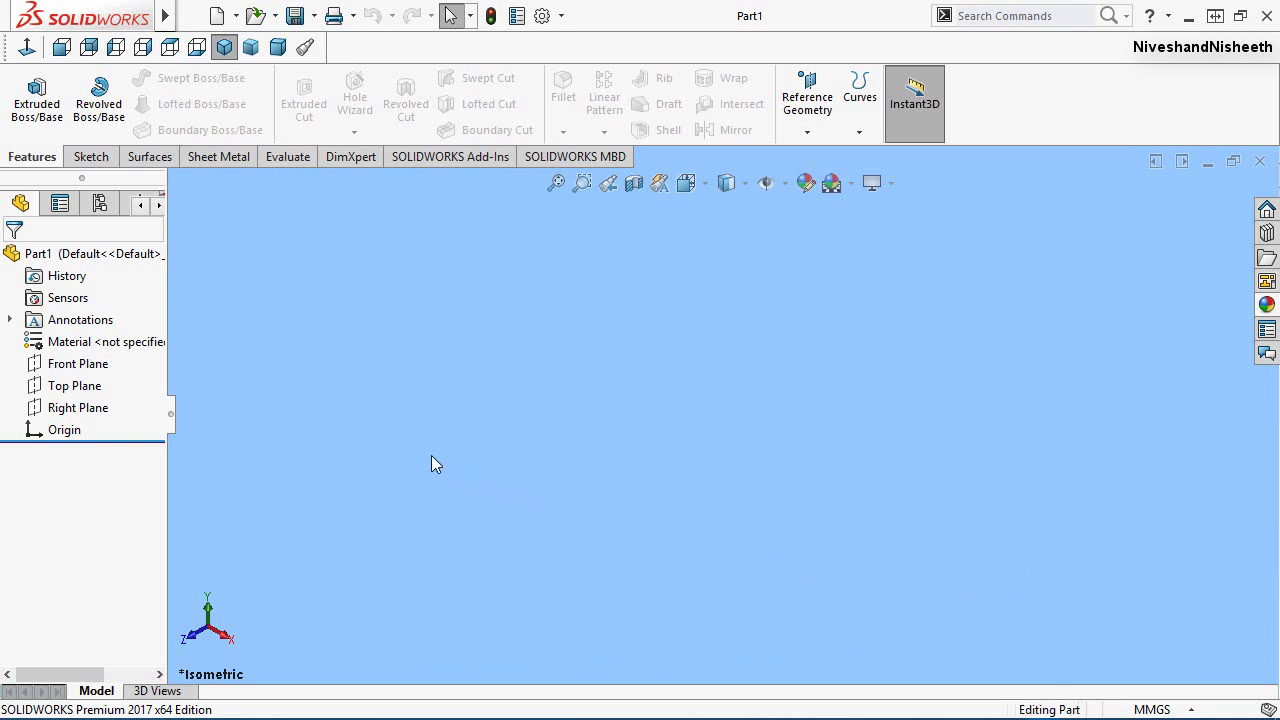
Step: Sketch a corner rectangle about 77 mm wide and 27 mm high on the Top Plane, above the origin
{"action": "left_click", "coordinate": [87, 390]}
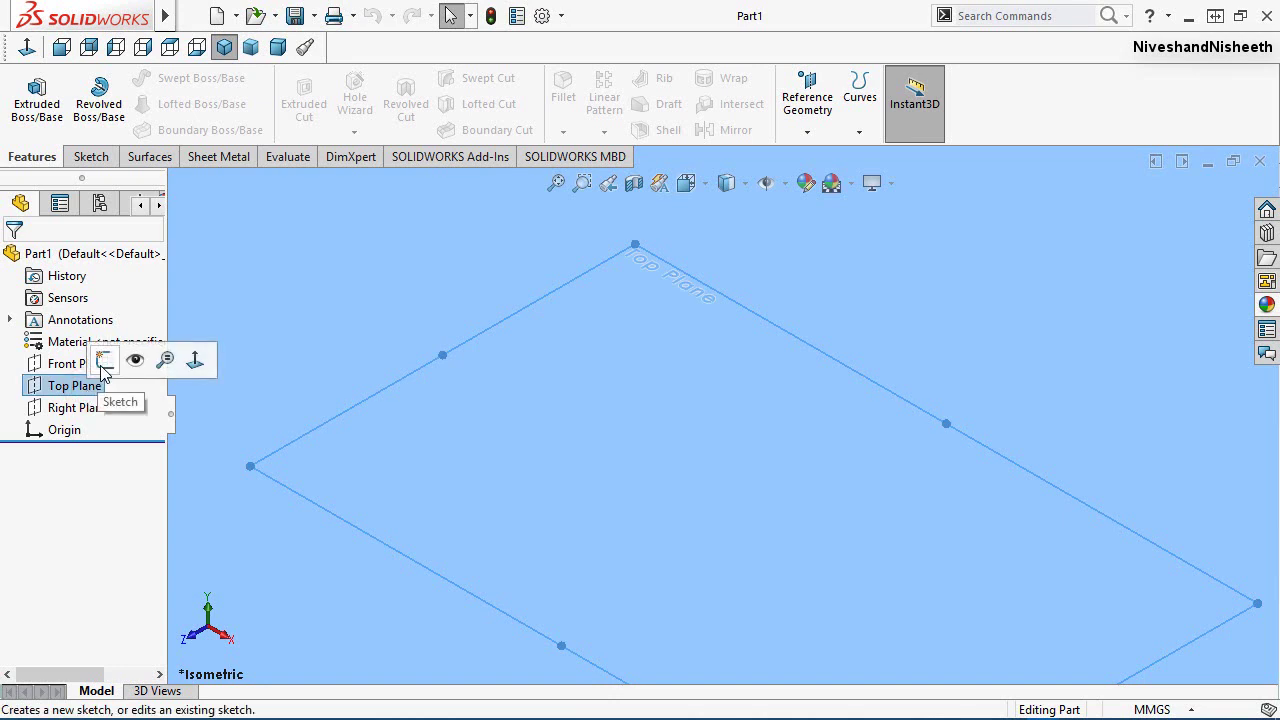
{"action": "left_click", "coordinate": [103, 364]}
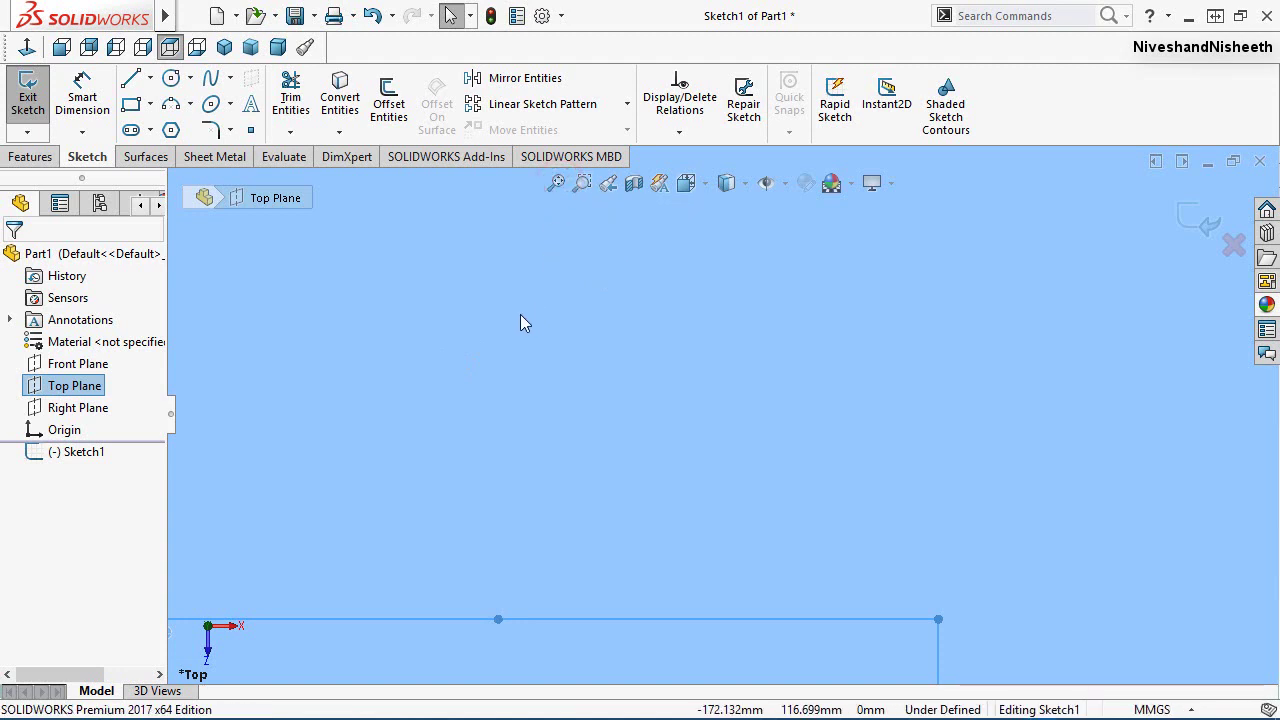
{"action": "left_click", "coordinate": [778, 488]}
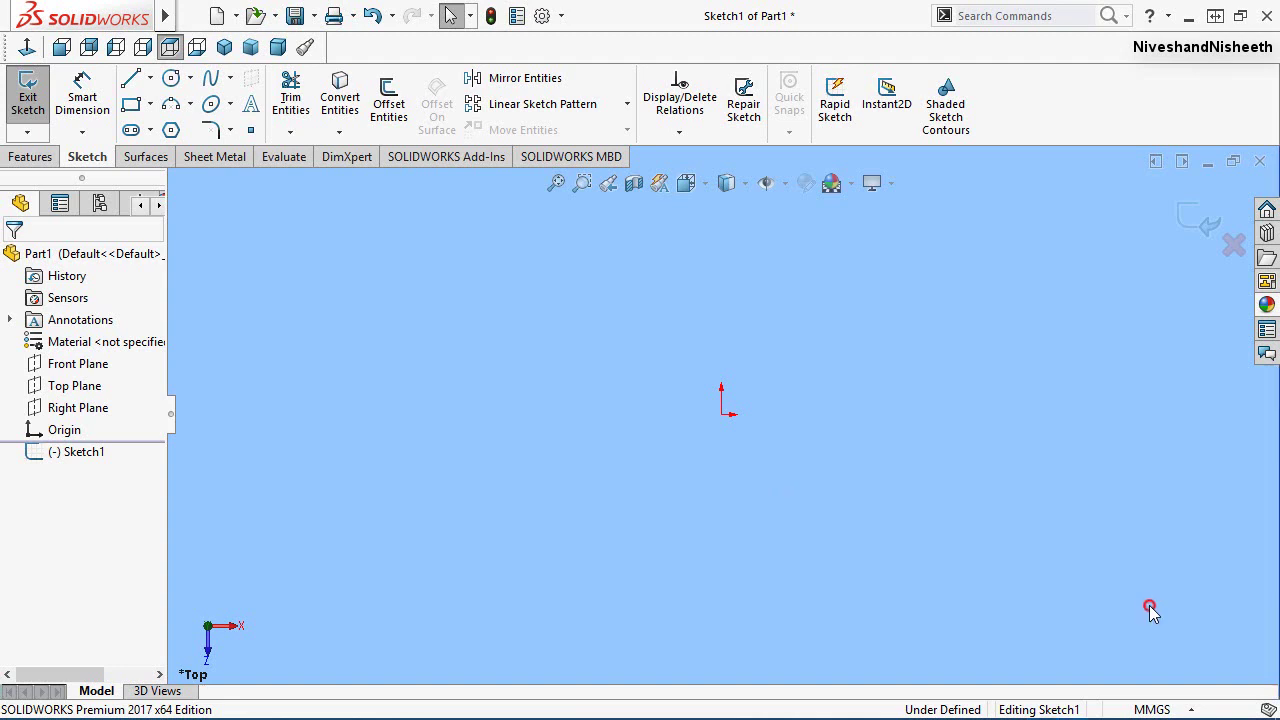
{"action": "left_click", "coordinate": [132, 107]}
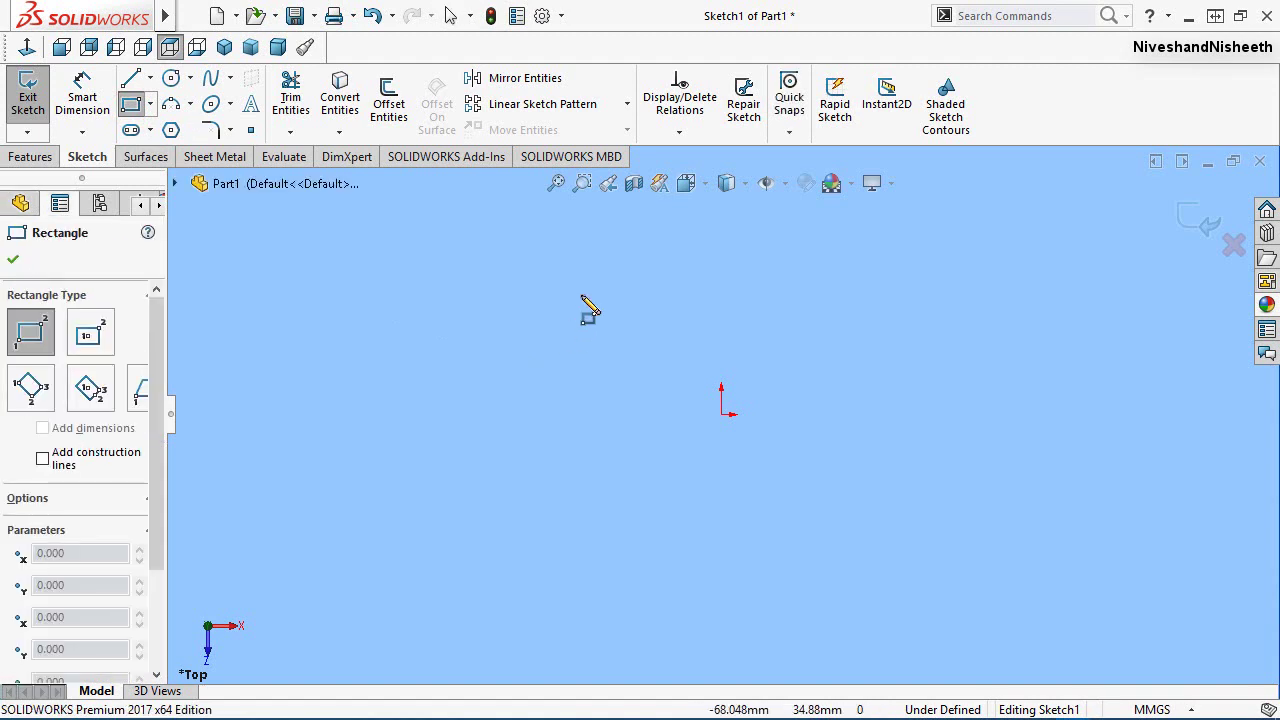
{"action": "left_click", "coordinate": [621, 258]}
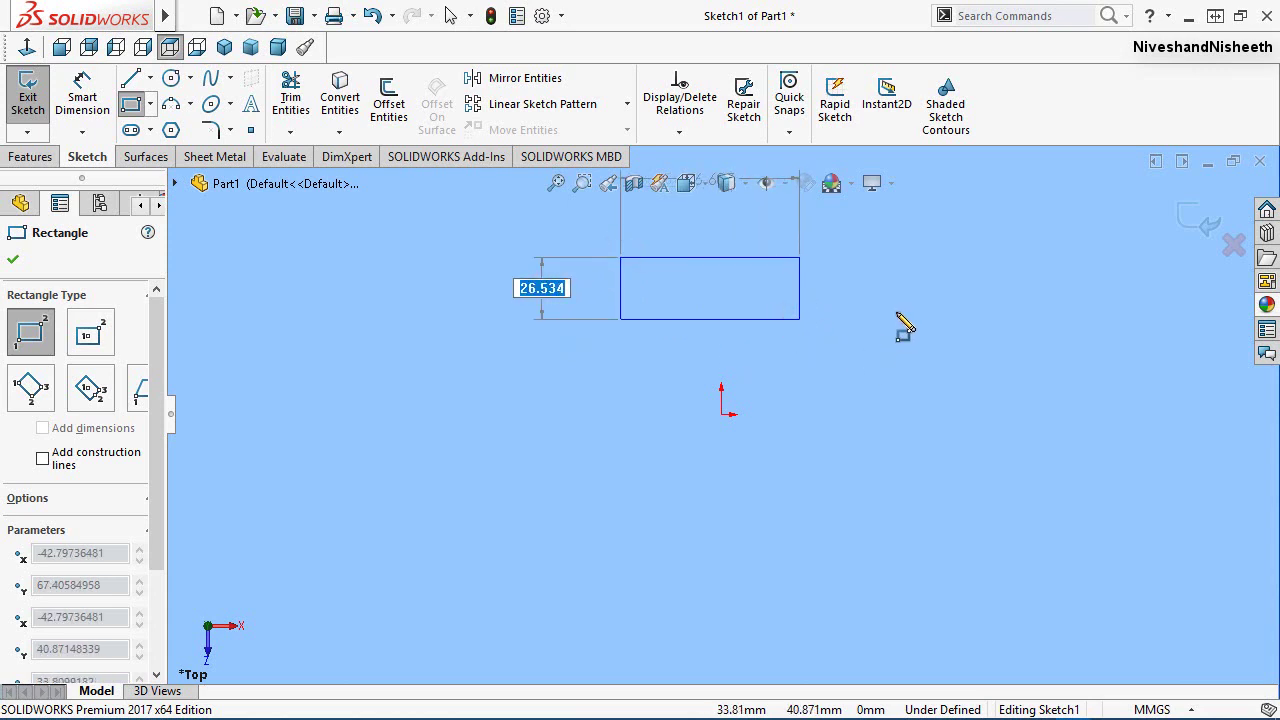
{"action": "key", "text": "Return"}
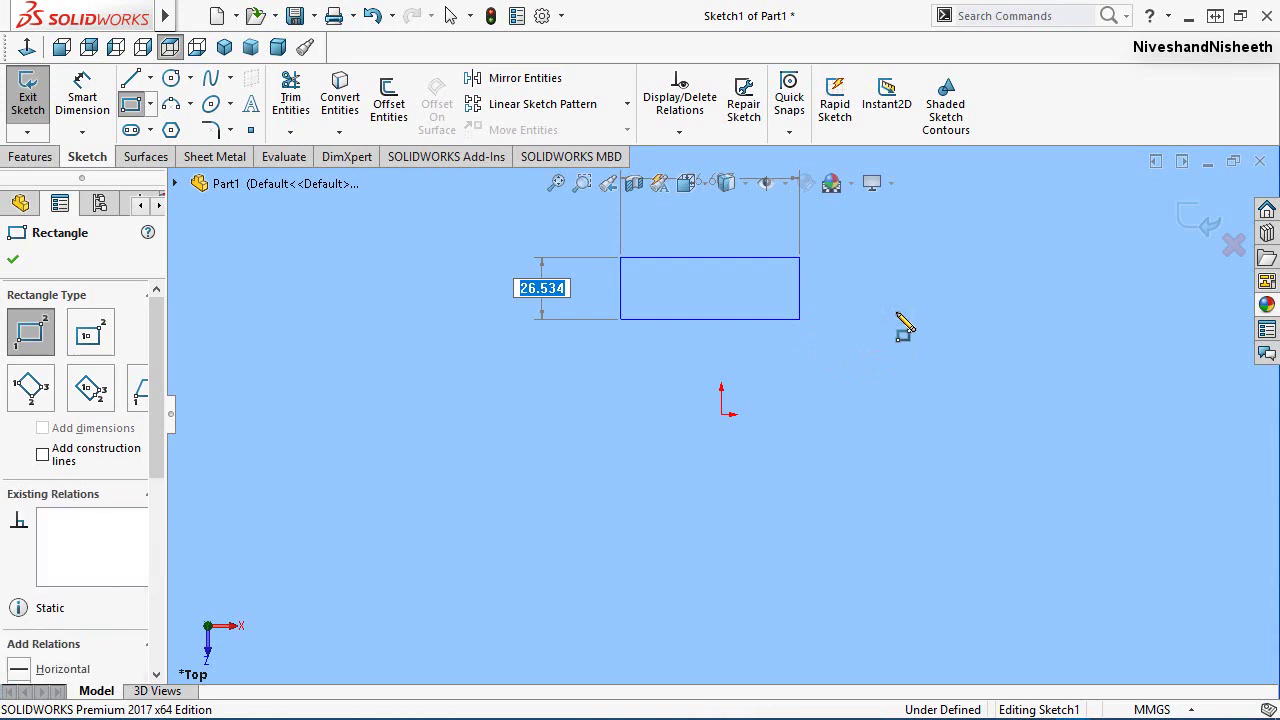
{"action": "right_click", "coordinate": [897, 316]}
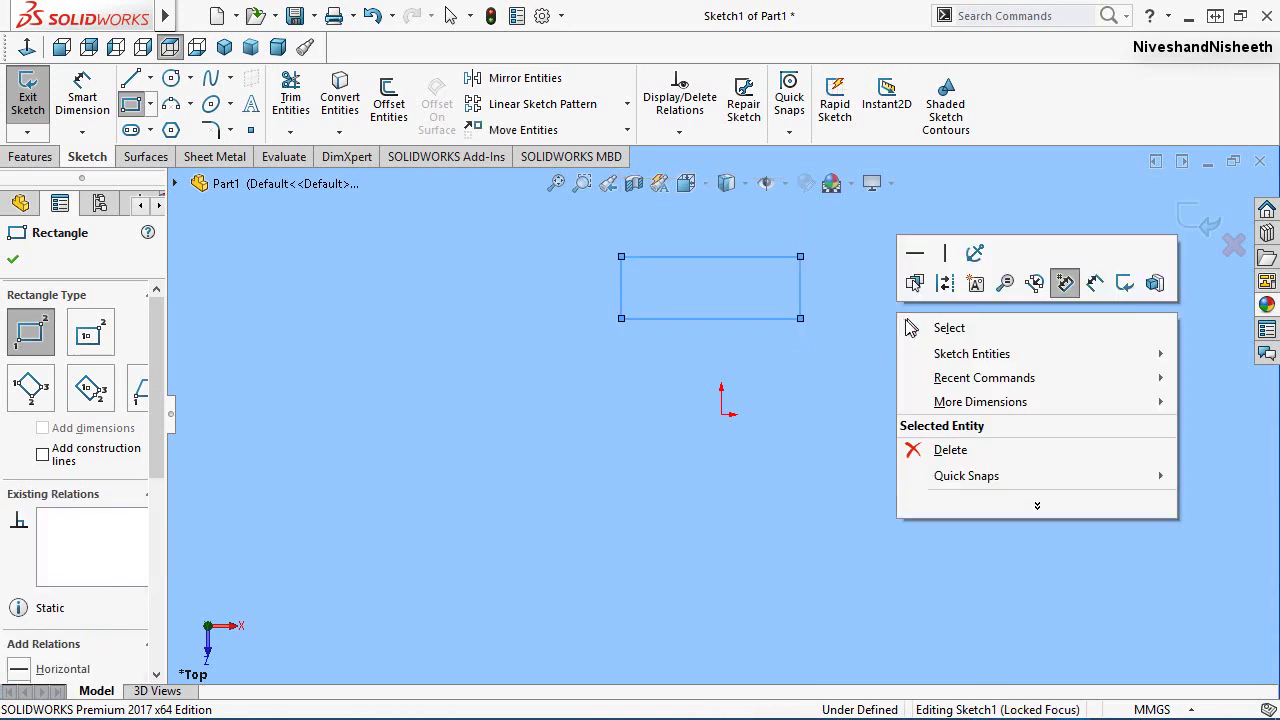
{"action": "left_click", "coordinate": [920, 325]}
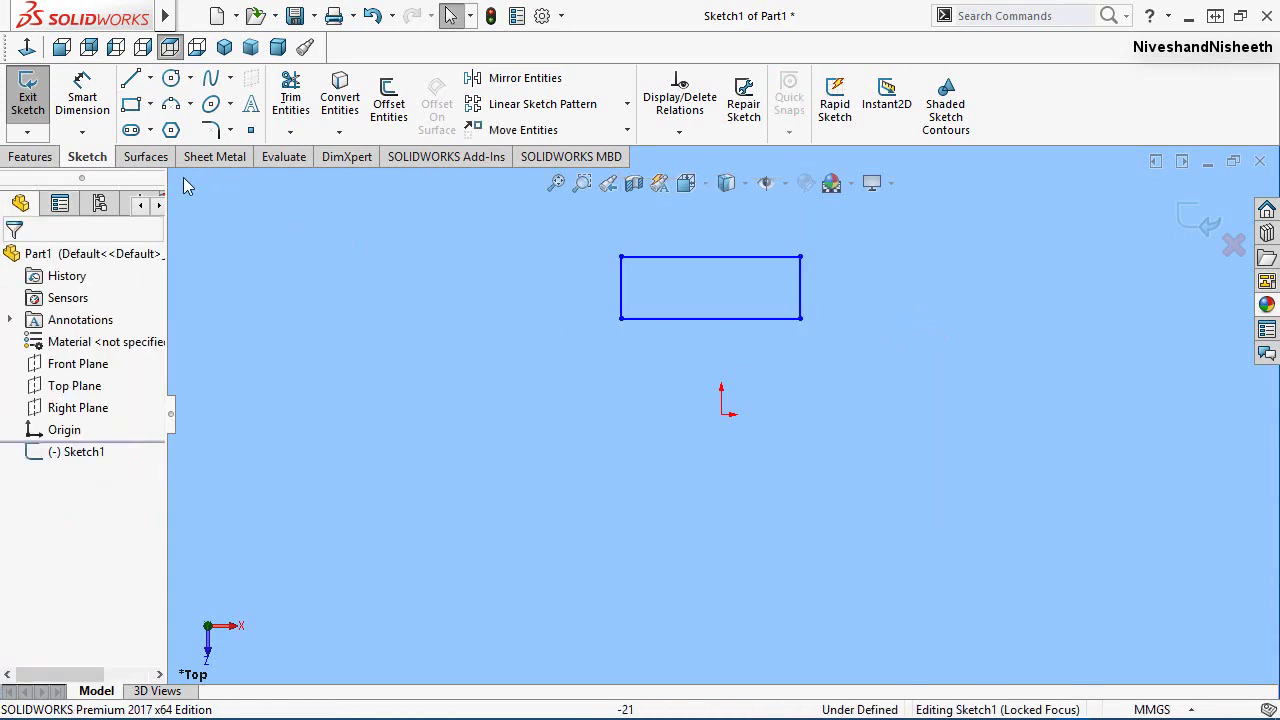
Step: Dimension the distance from the rectangle's lower edge to the origin as 16 mm
{"action": "left_click", "coordinate": [86, 113]}
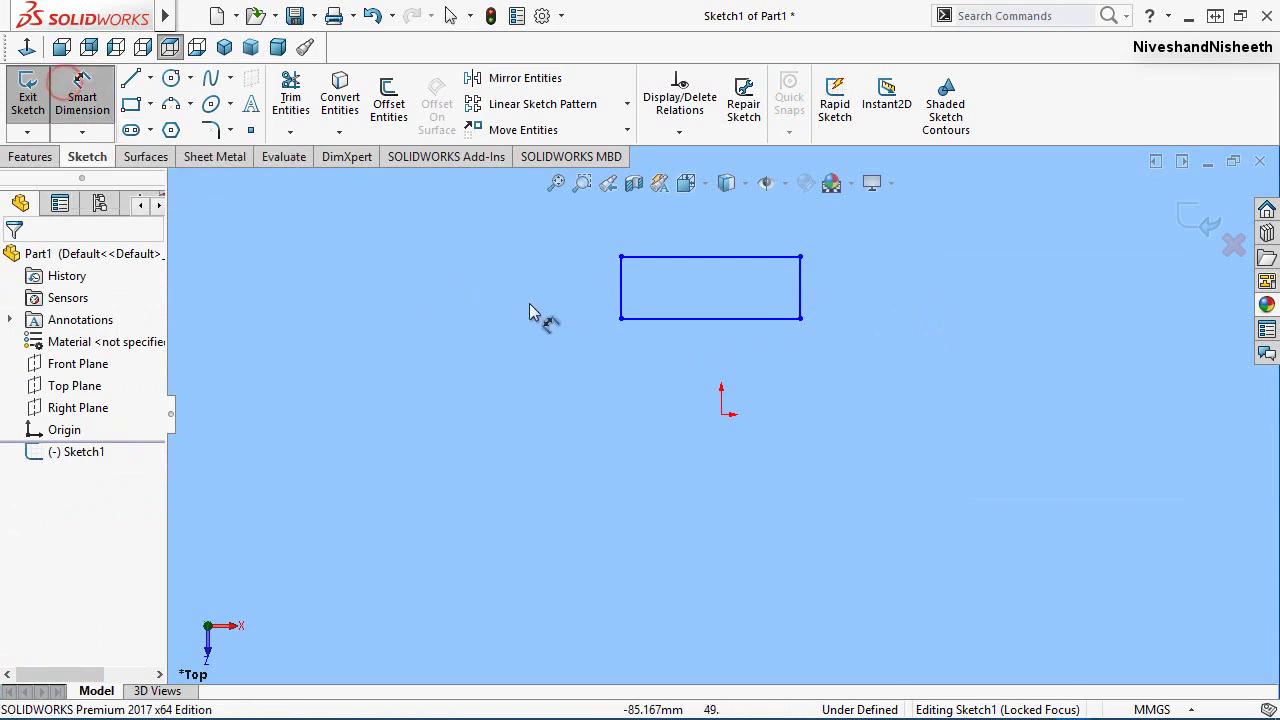
{"action": "left_click", "coordinate": [686, 318]}
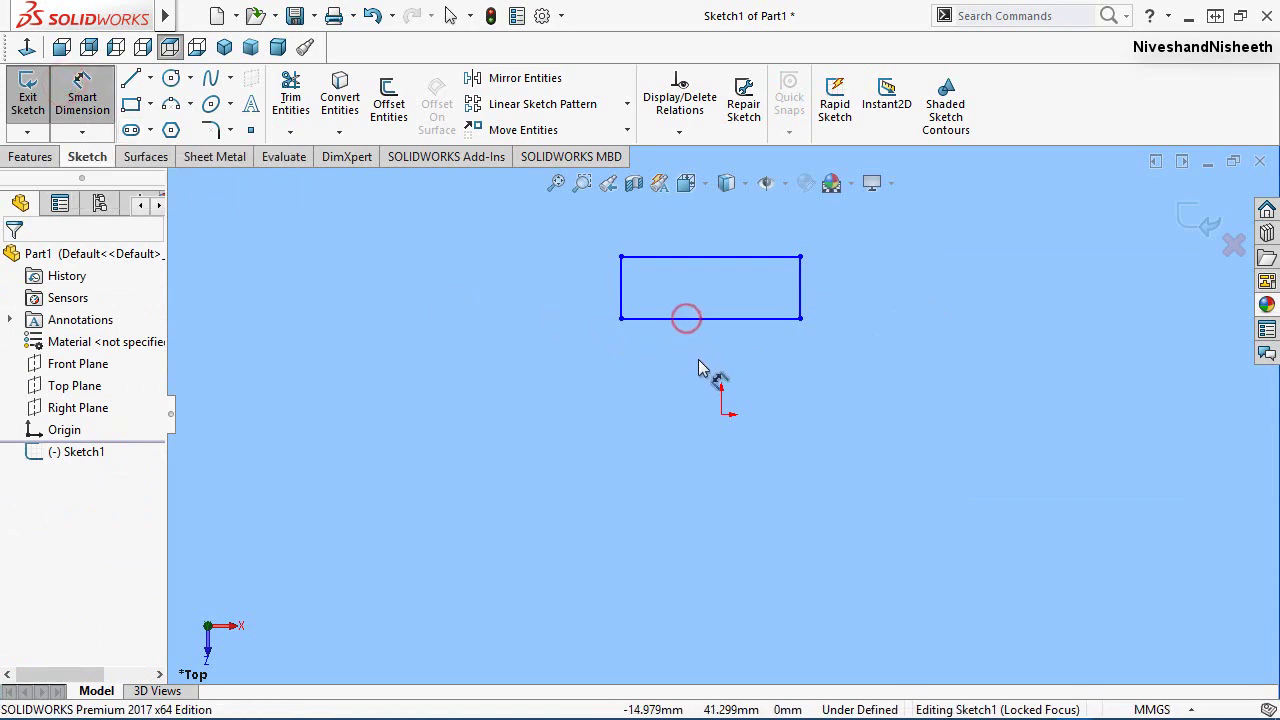
{"action": "left_click", "coordinate": [724, 414]}
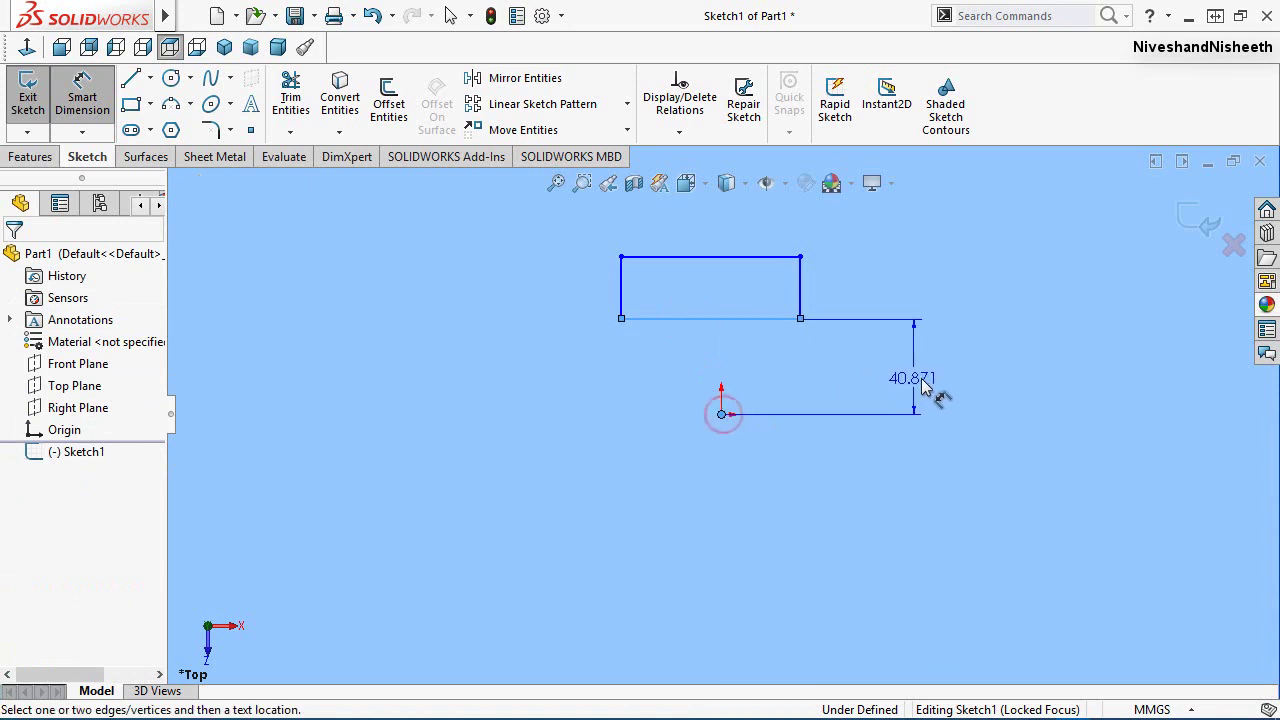
{"action": "left_click", "coordinate": [928, 383]}
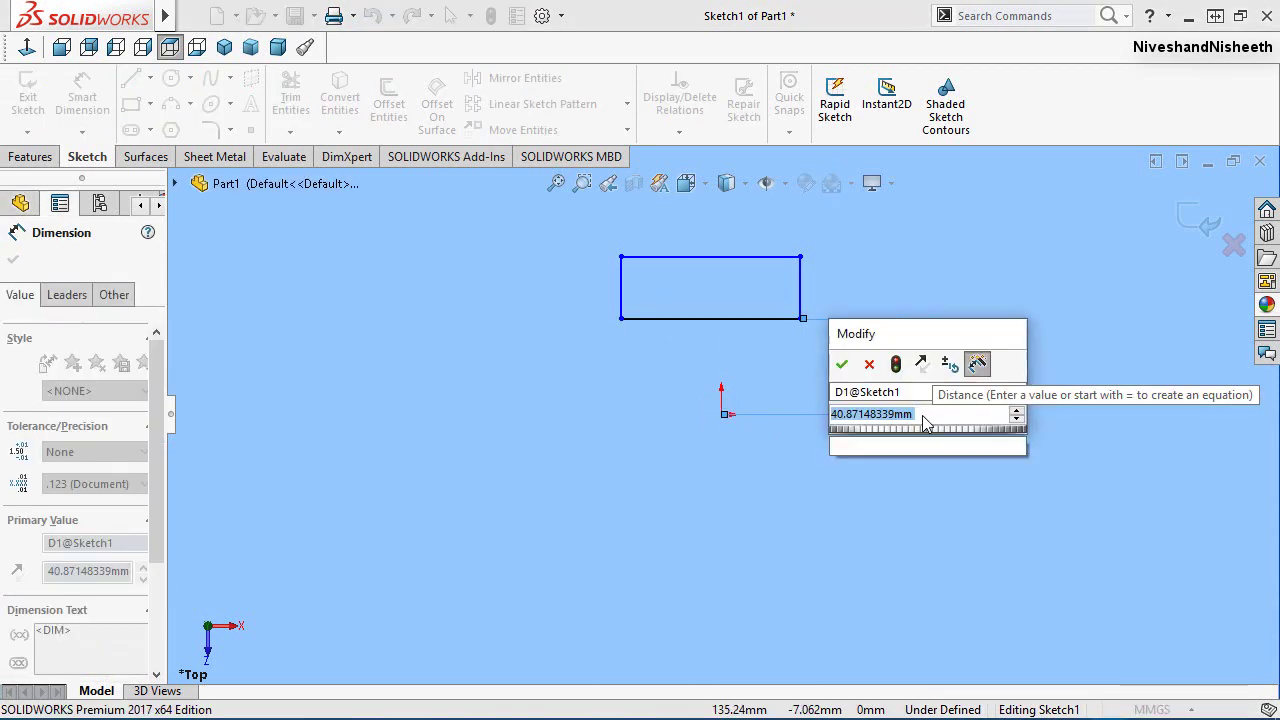
{"action": "type", "text": "16"}
{"action": "key", "text": "Return"}
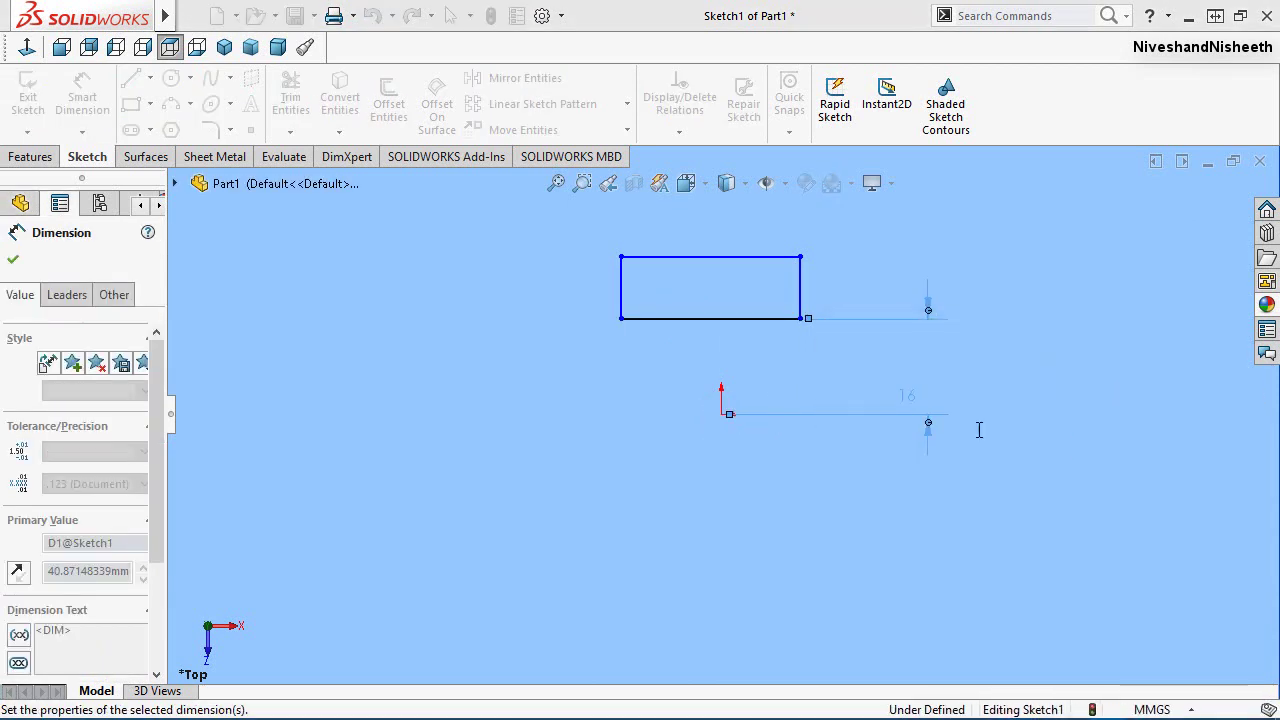
{"action": "left_click", "coordinate": [1002, 377]}
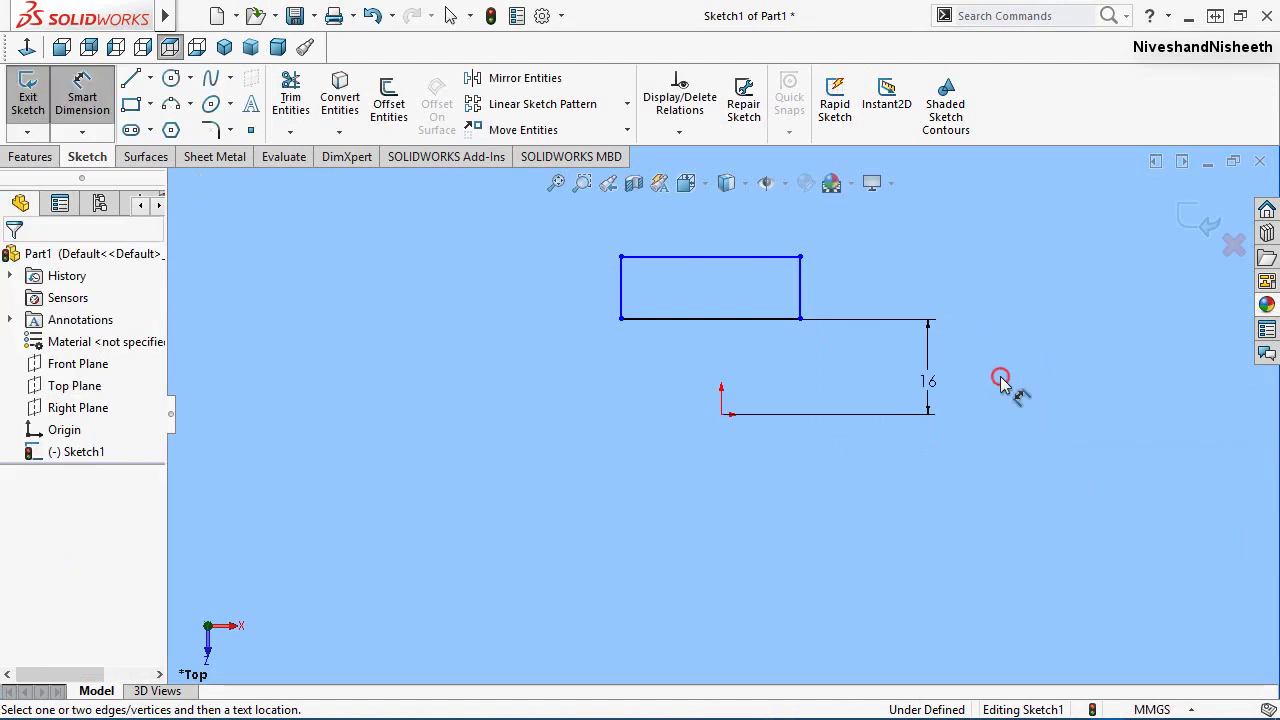
{"action": "right_click", "coordinate": [888, 278]}
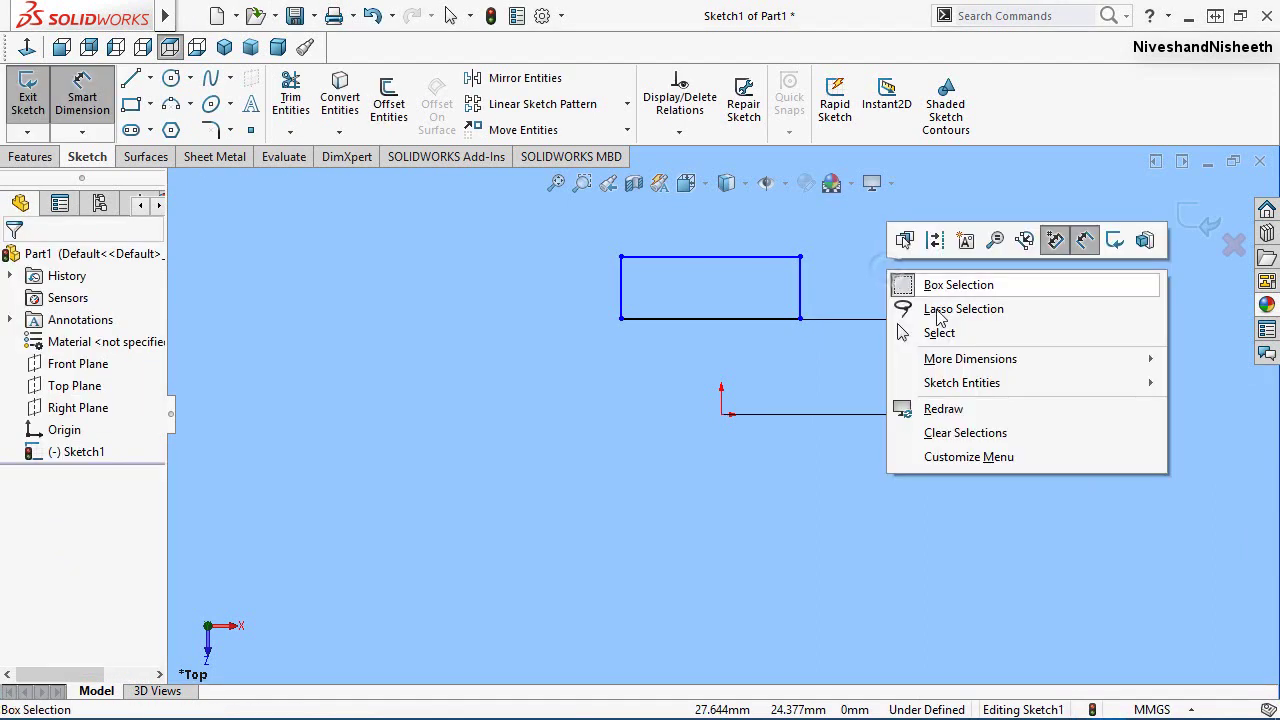
{"action": "left_click", "coordinate": [934, 330]}
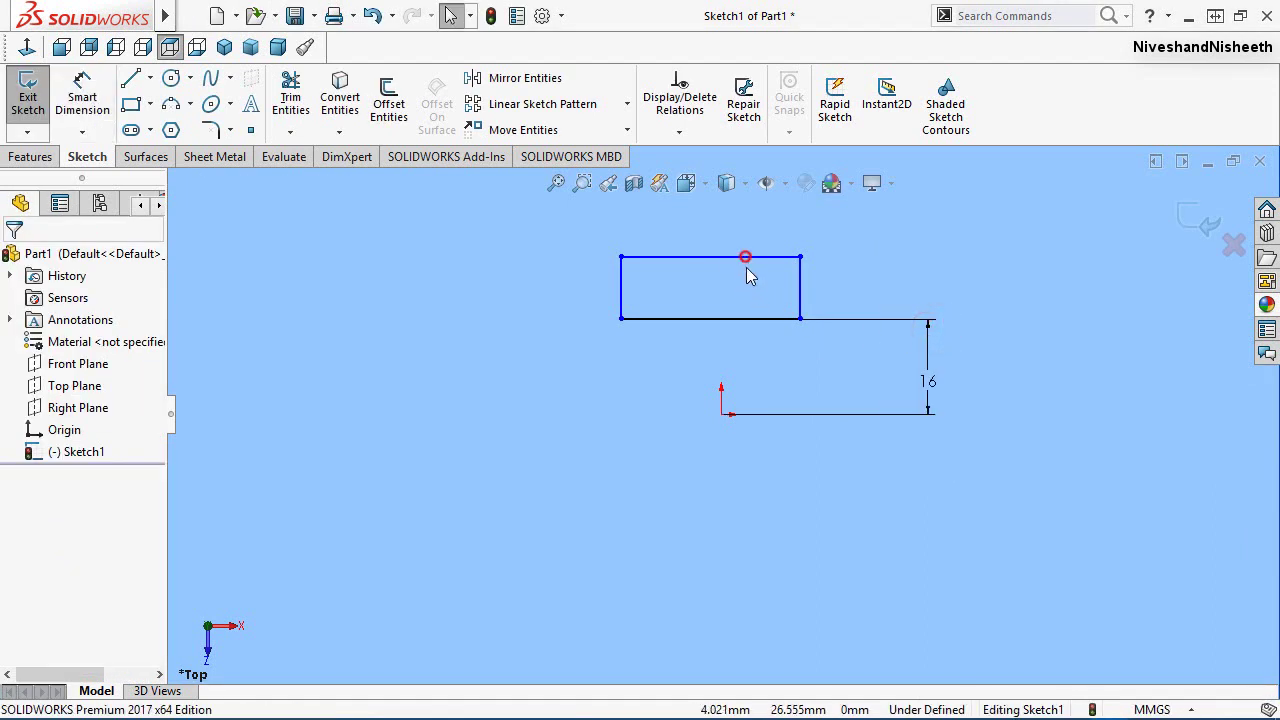
Step: Move the rectangle's free horizontal edge below the dimensioned edge, towards the origin, and set the rectangle's width to 10 mm
{"action": "left_click_drag", "start_coordinate": [746, 267], "coordinate": [751, 366]}
{"action": "left_click", "coordinate": [1019, 389]}
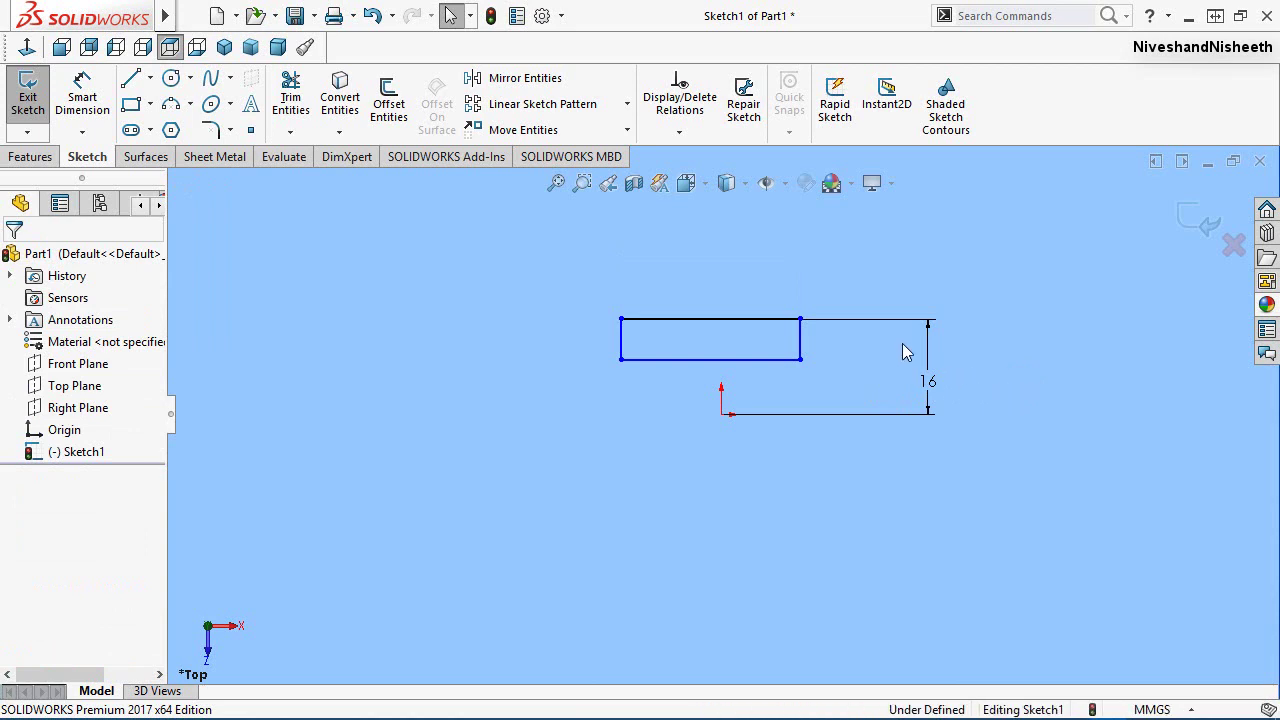
{"action": "right_click", "coordinate": [753, 263]}
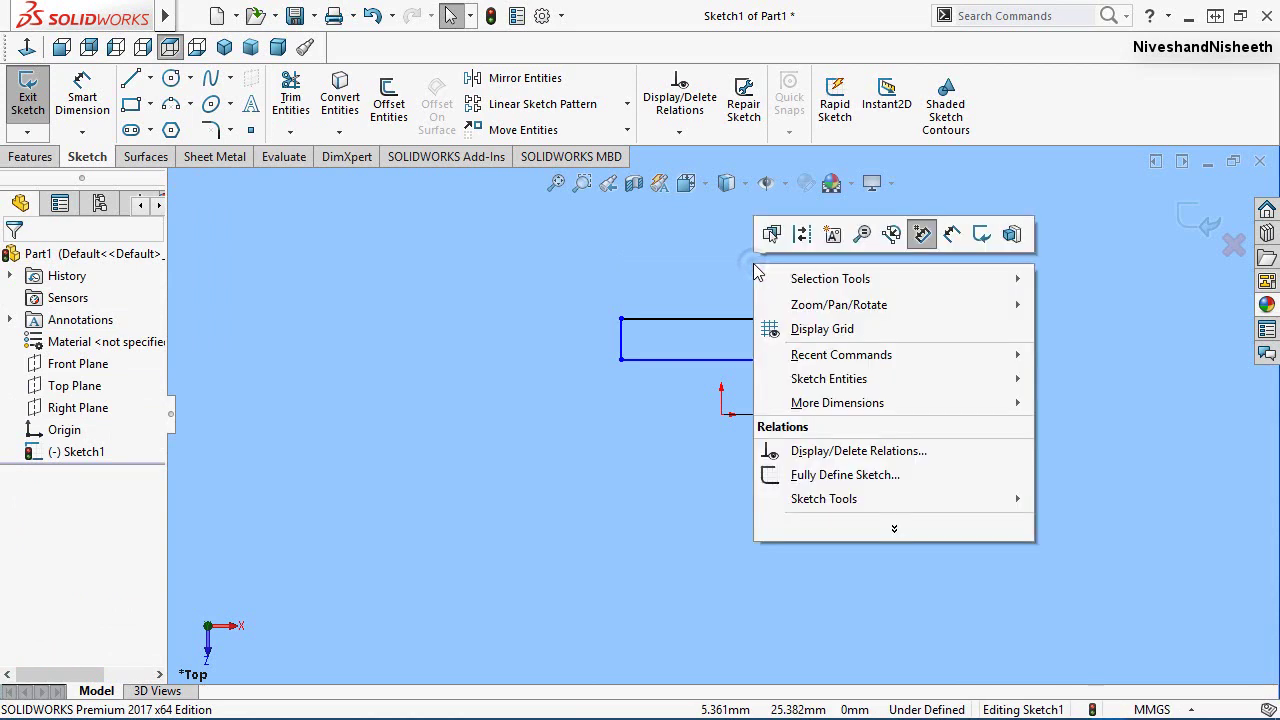
{"action": "left_click", "coordinate": [945, 233]}
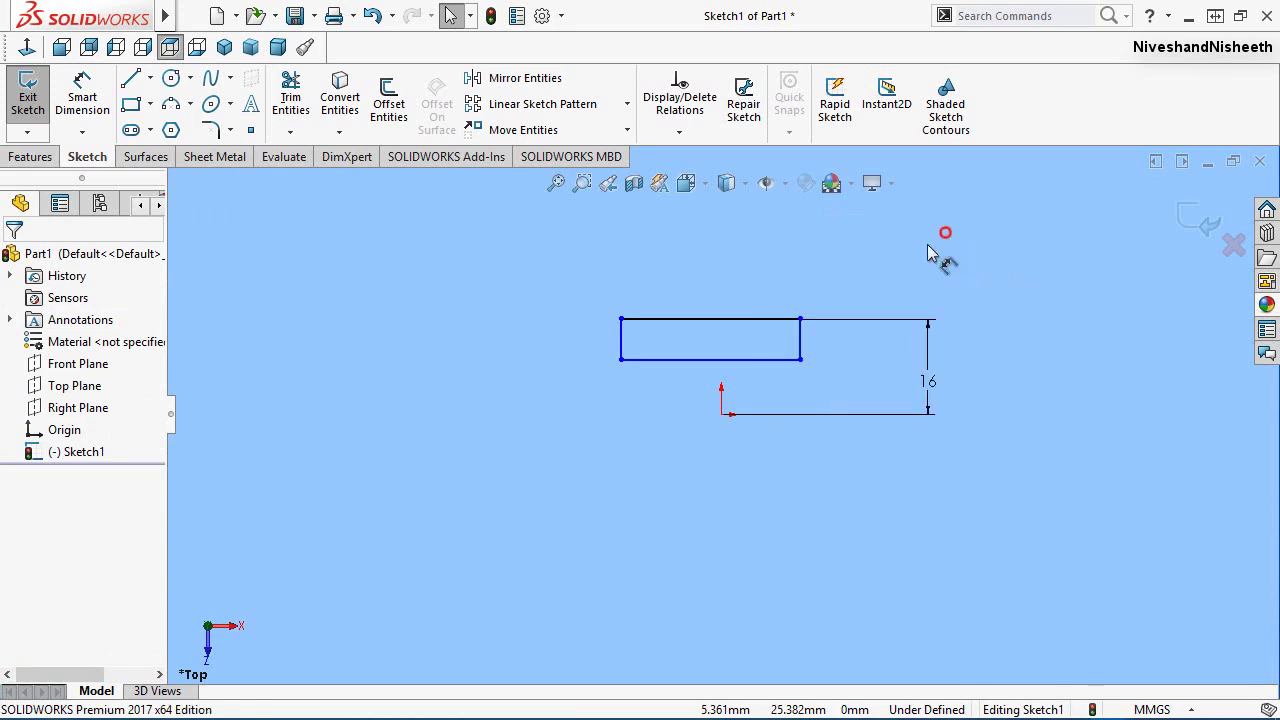
{"action": "left_click", "coordinate": [768, 319]}
{"action": "left_click", "coordinate": [714, 280]}
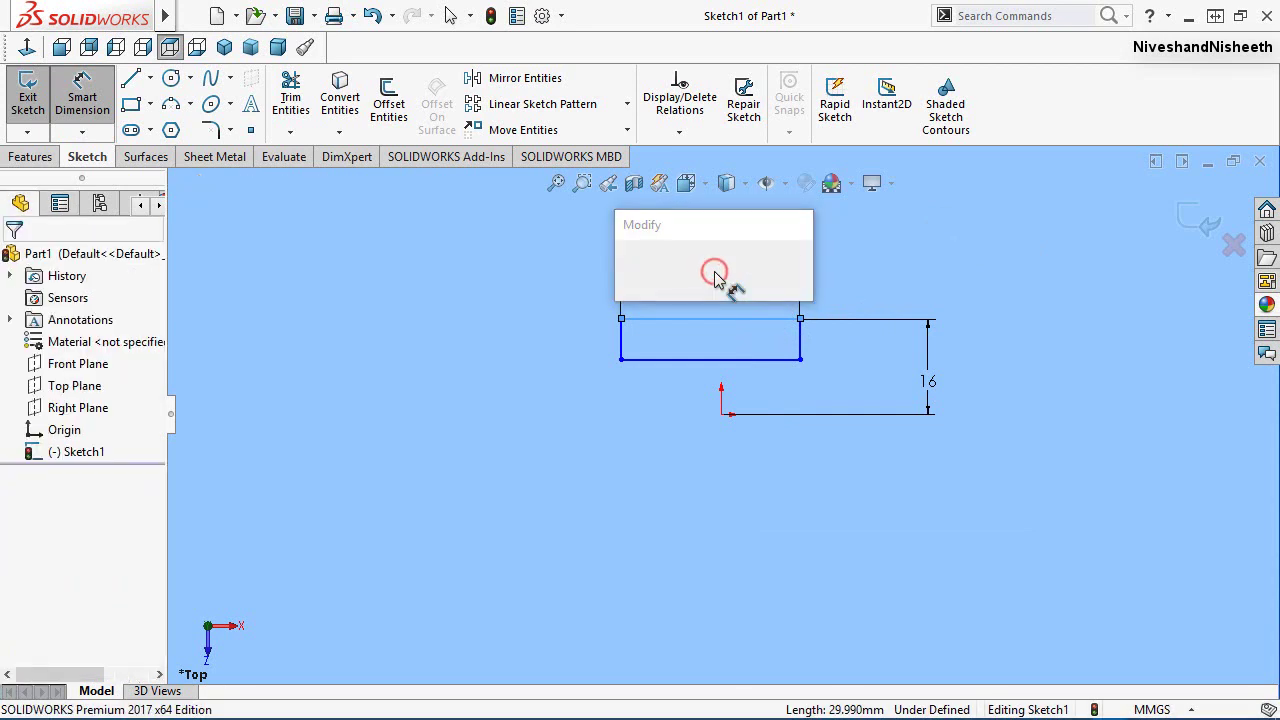
{"action": "type", "text": "10"}
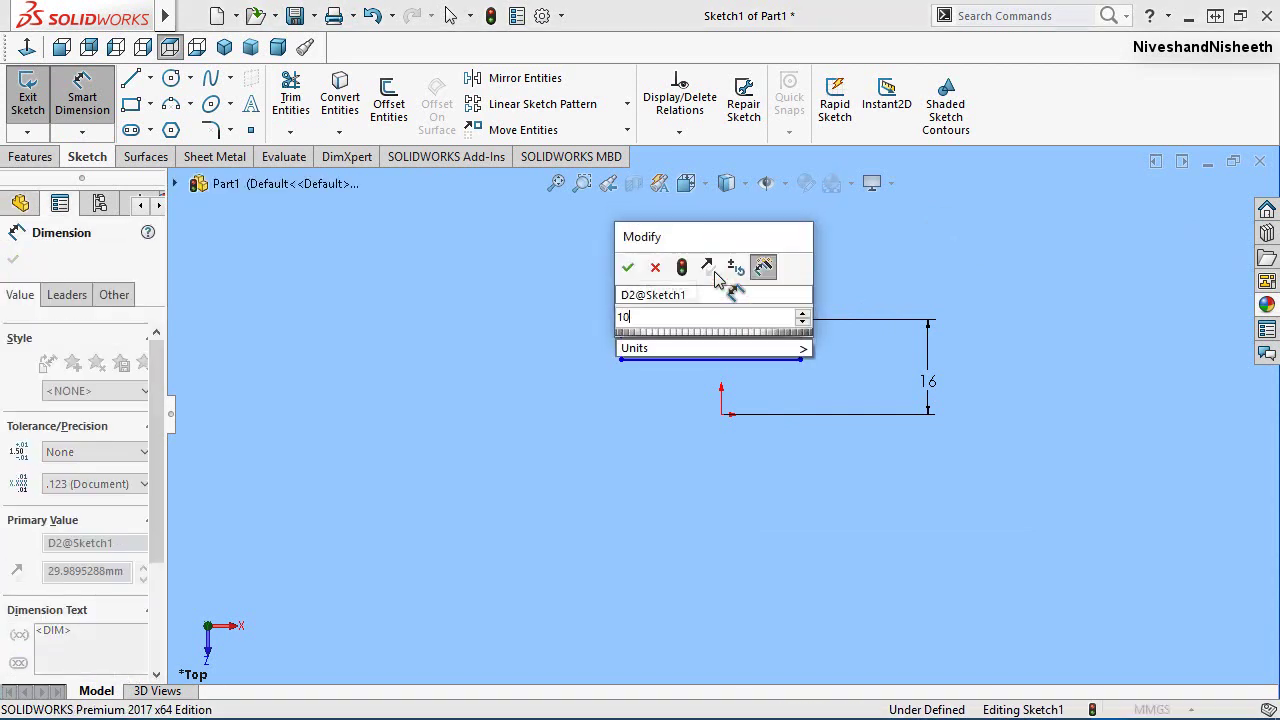
{"action": "key", "text": "Return"}
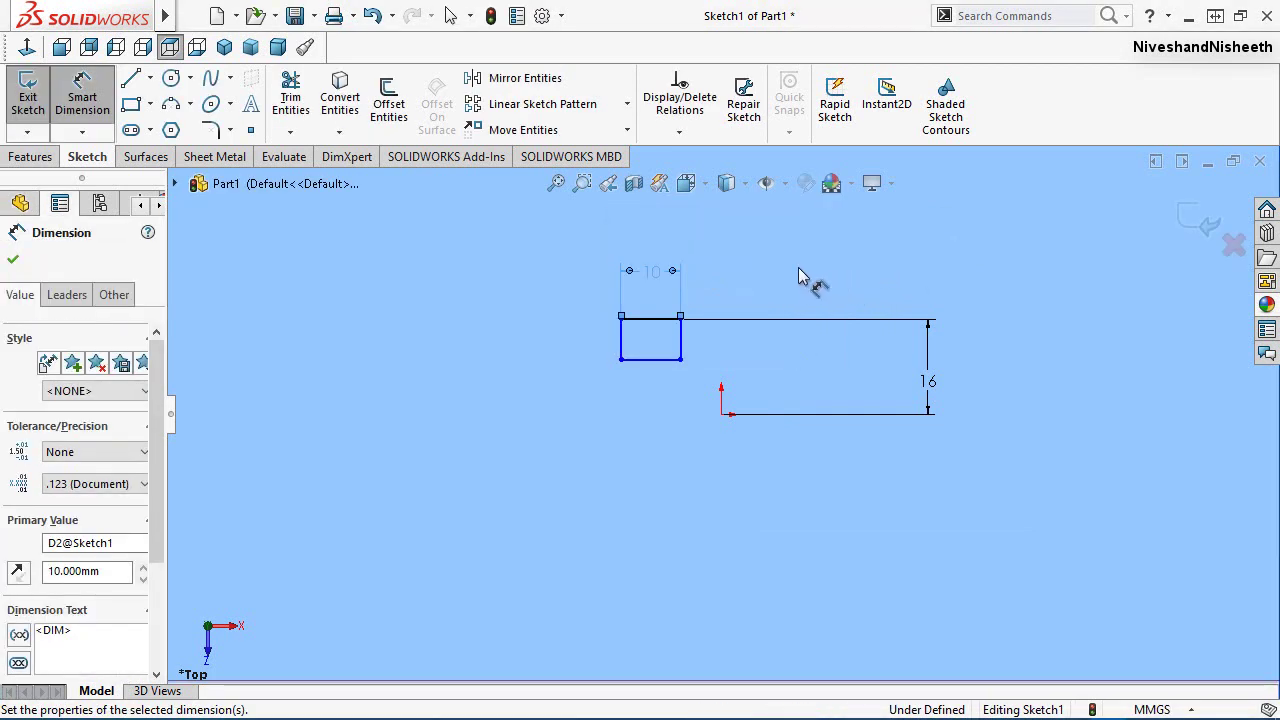
{"action": "right_click", "coordinate": [768, 270]}
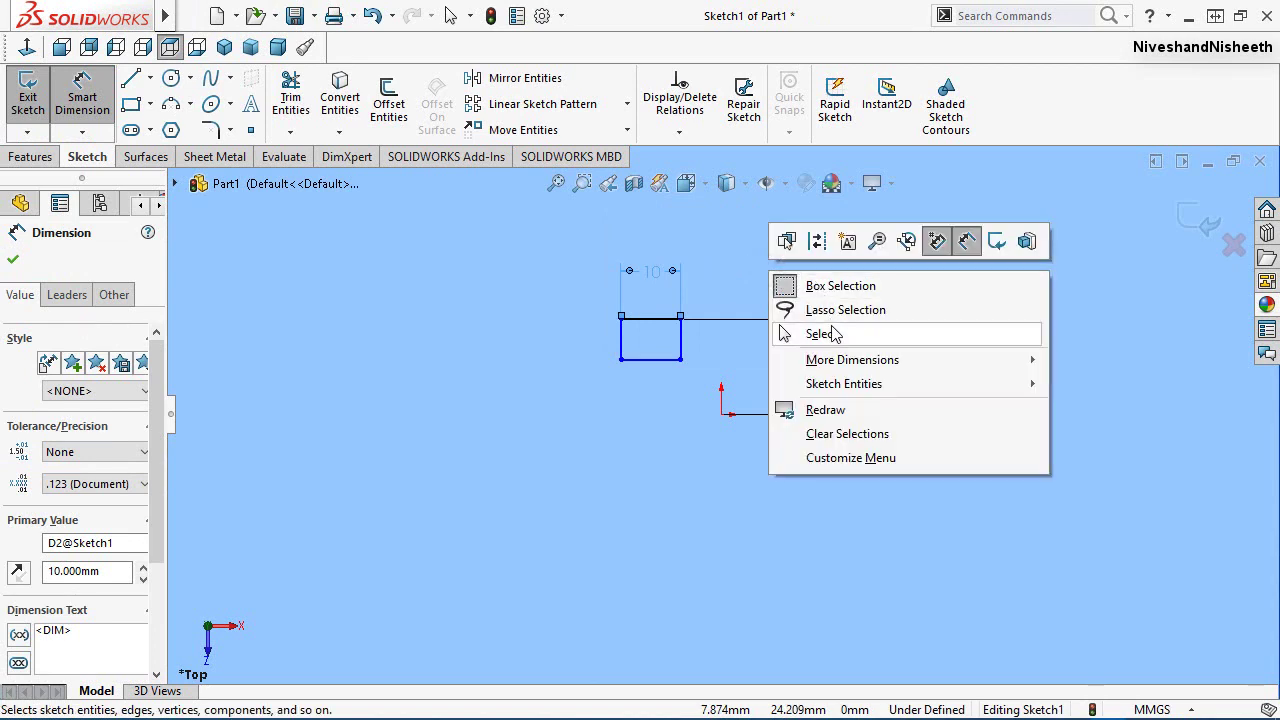
{"action": "left_click", "coordinate": [821, 334]}
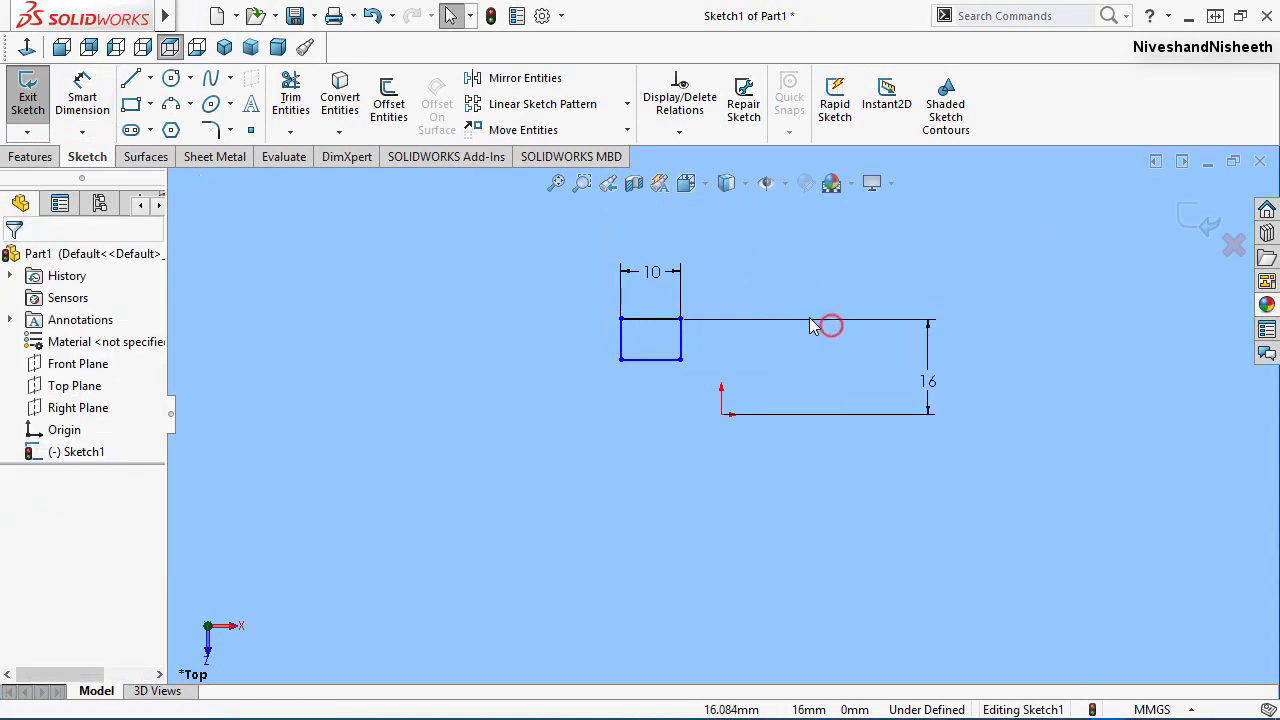
Step: Add a Vertical relation between the midpoint of the rectangle's upper edge and the origin
{"action": "right_click", "coordinate": [653, 321]}
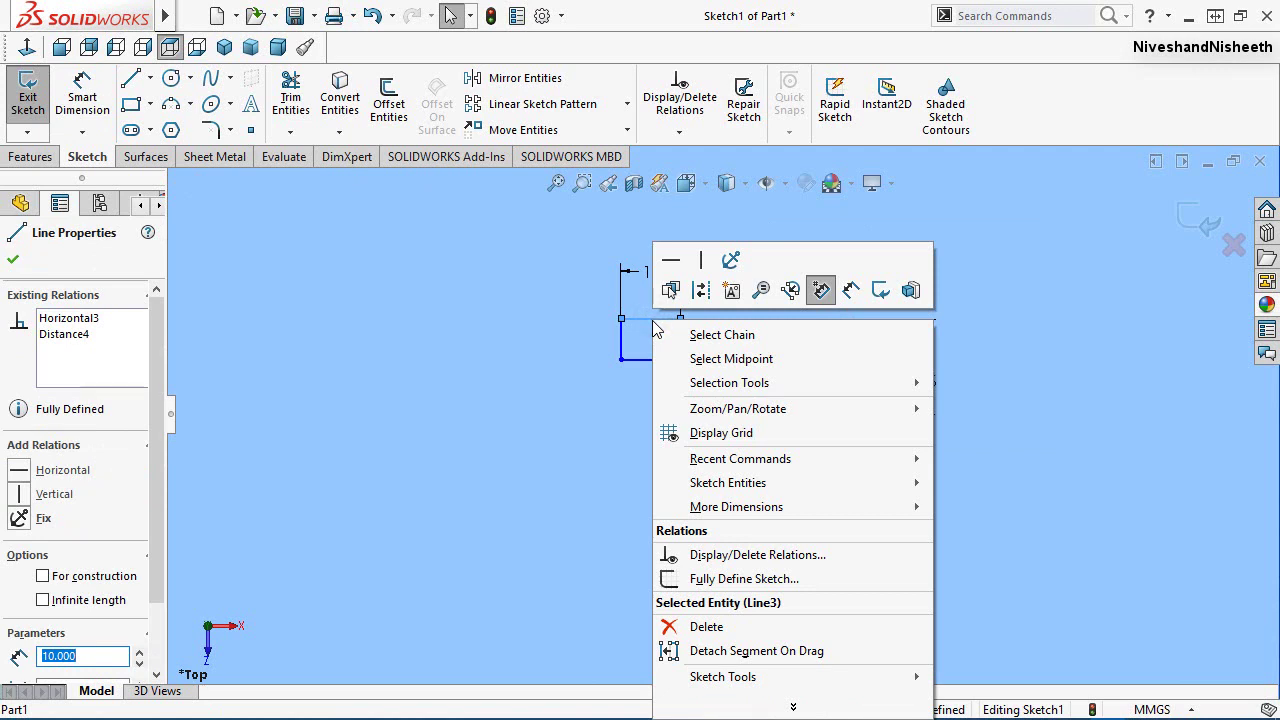
{"action": "left_click", "coordinate": [698, 359]}
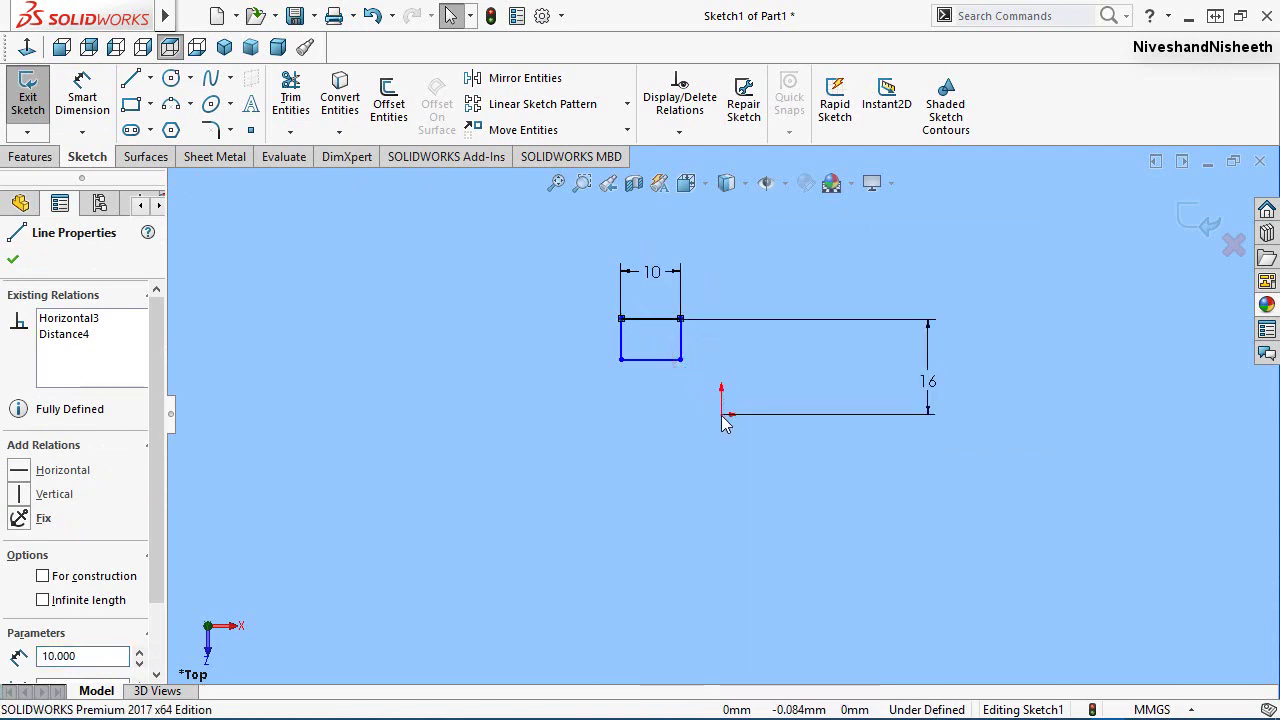
{"action": "left_click", "coordinate": [722, 416], "text": "ctrl"}
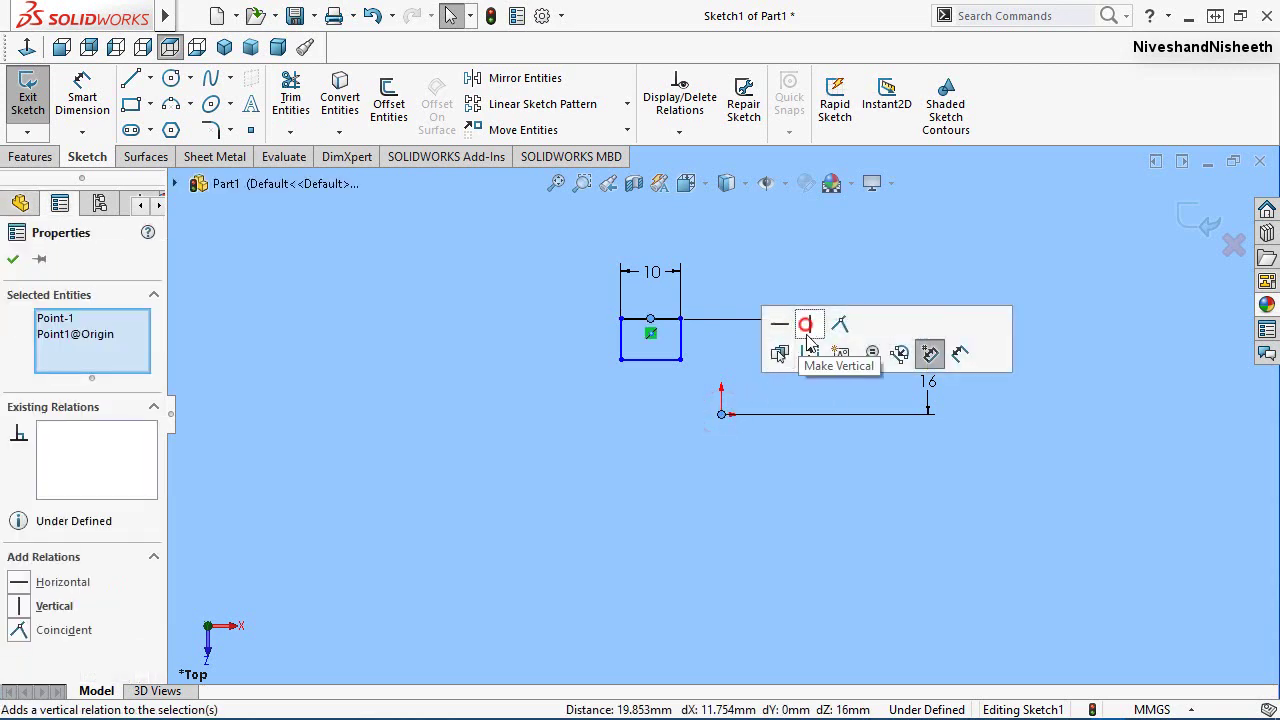
{"action": "left_click", "coordinate": [806, 338]}
{"action": "left_click", "coordinate": [820, 398]}
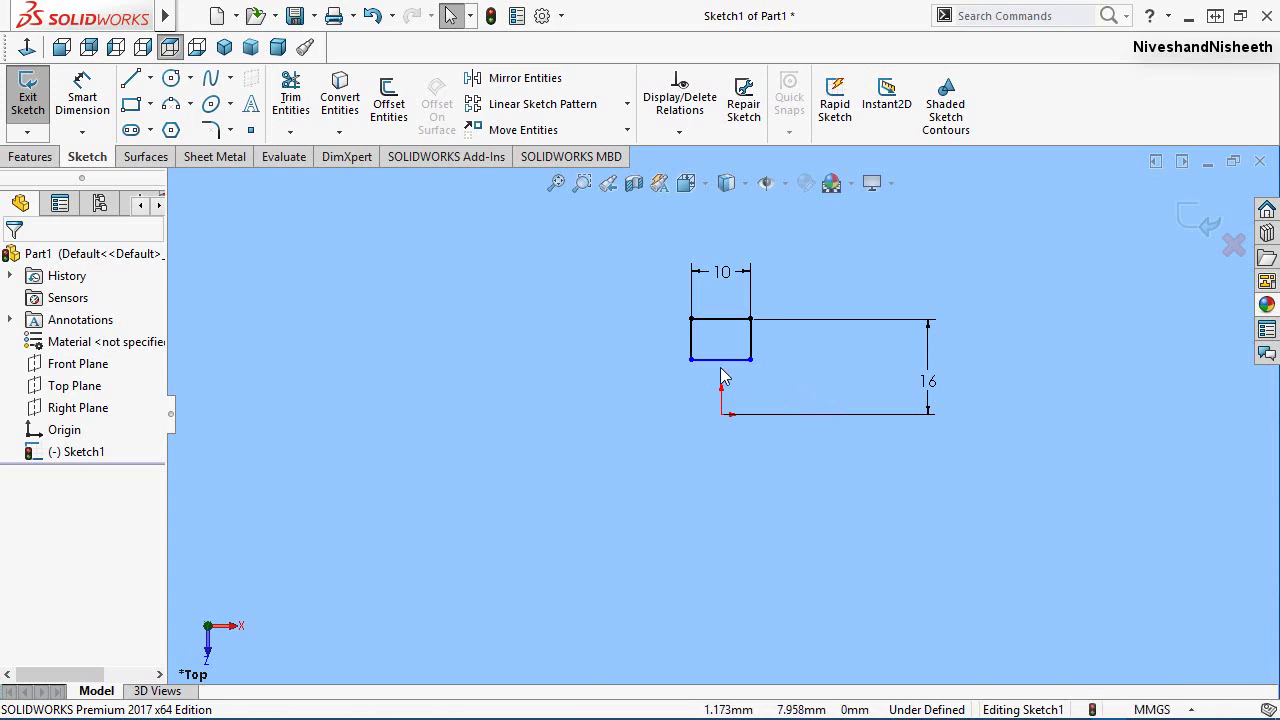
Step: Shift the rectangle's lower edge upwards and sketch a second corner rectangle about 10 mm wide and 2.8 mm high below it, above the origin
{"action": "scroll", "coordinate": [720, 367], "scroll_direction": "down", "scroll_amount": 3}
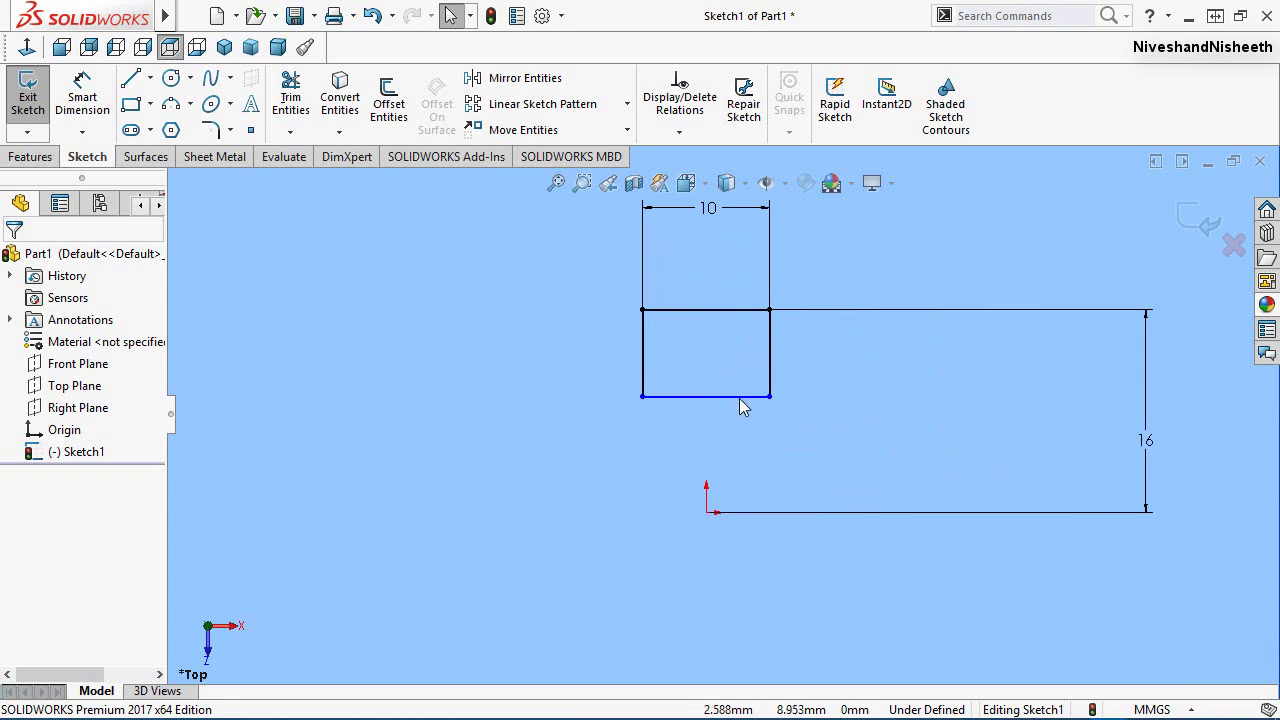
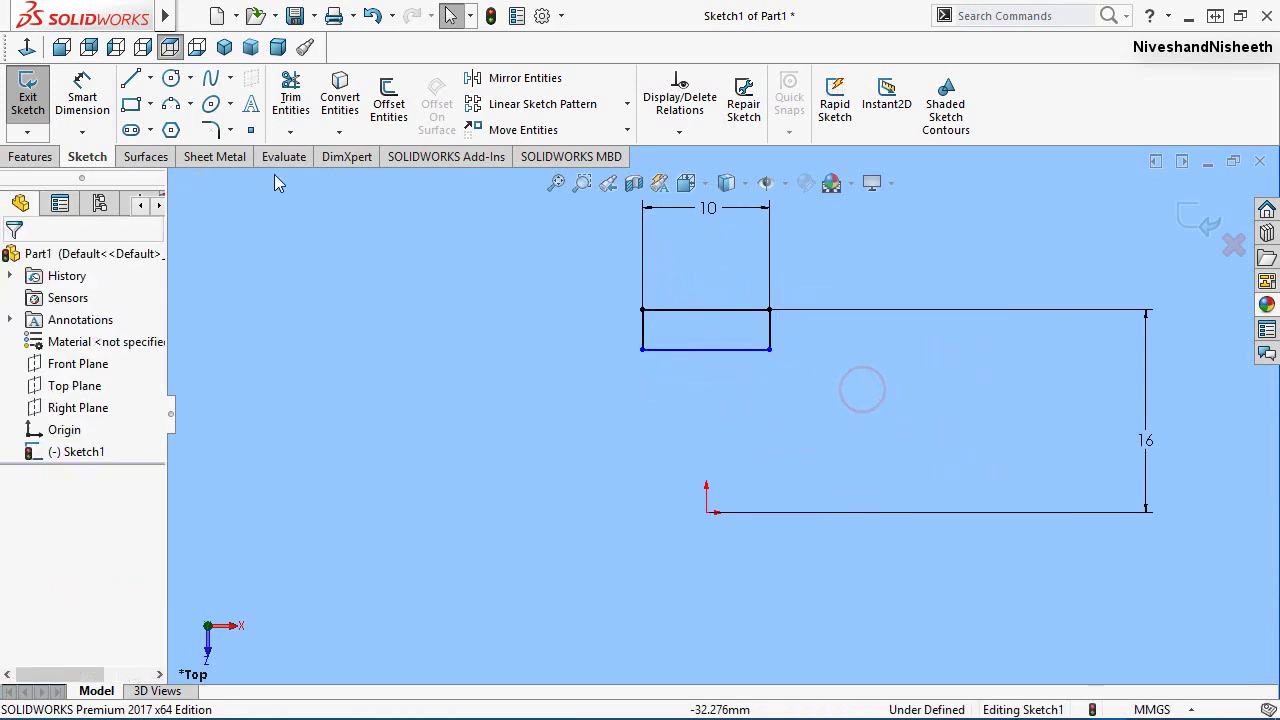
{"action": "left_click", "coordinate": [645, 388]}
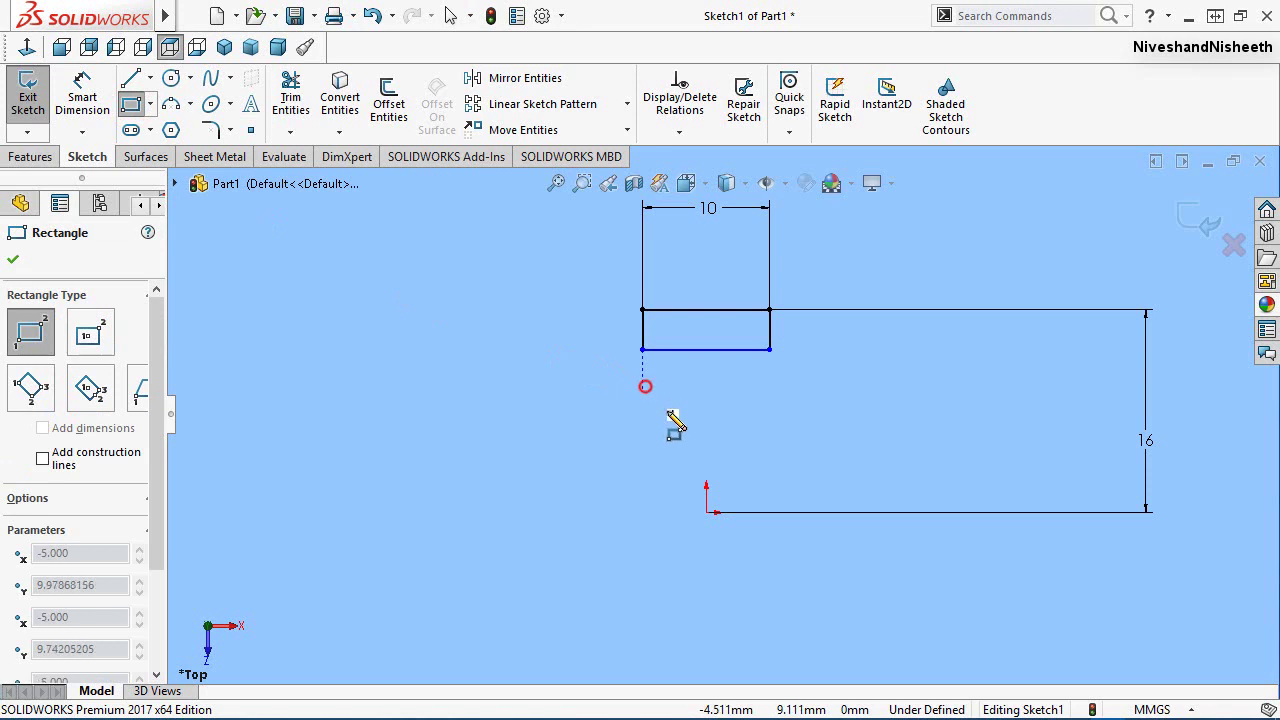
{"action": "left_click", "coordinate": [769, 420]}
{"action": "right_click", "coordinate": [858, 366]}
{"action": "left_click", "coordinate": [894, 374]}
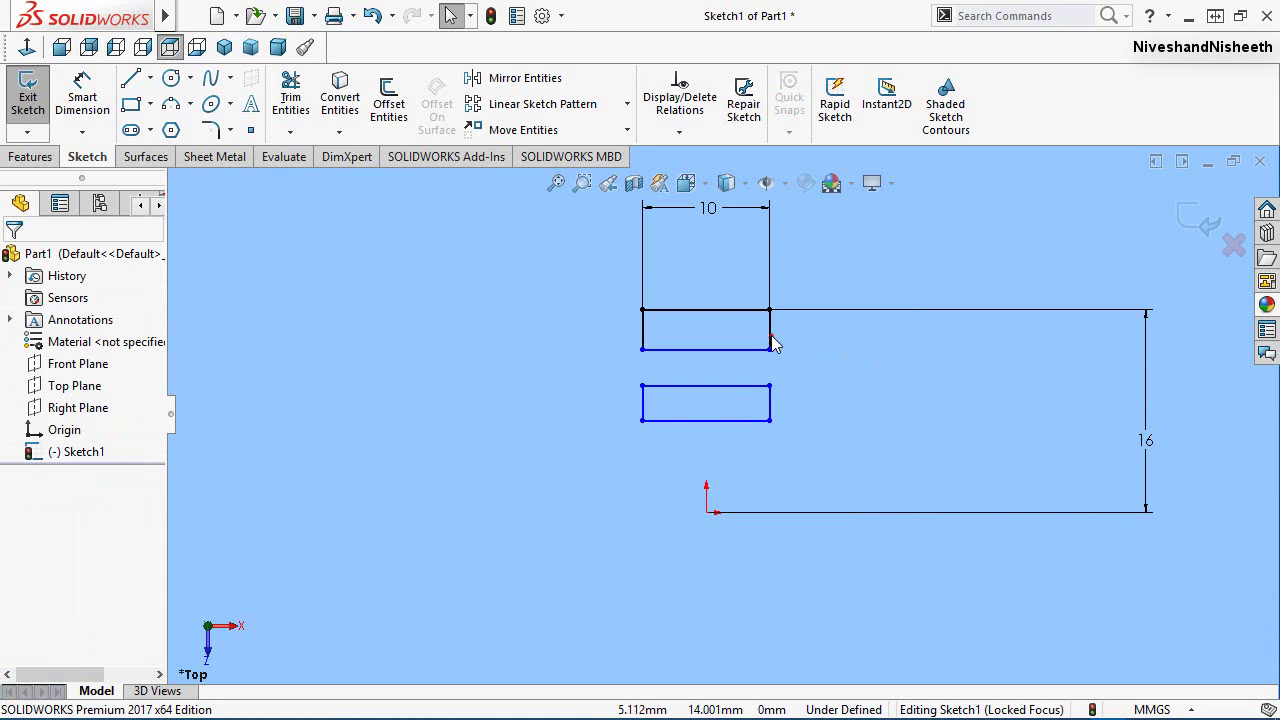
Step: Add Collinear relations between the right vertical edges of the two rectangles and between their left vertical edges
{"action": "left_click", "coordinate": [771, 340]}
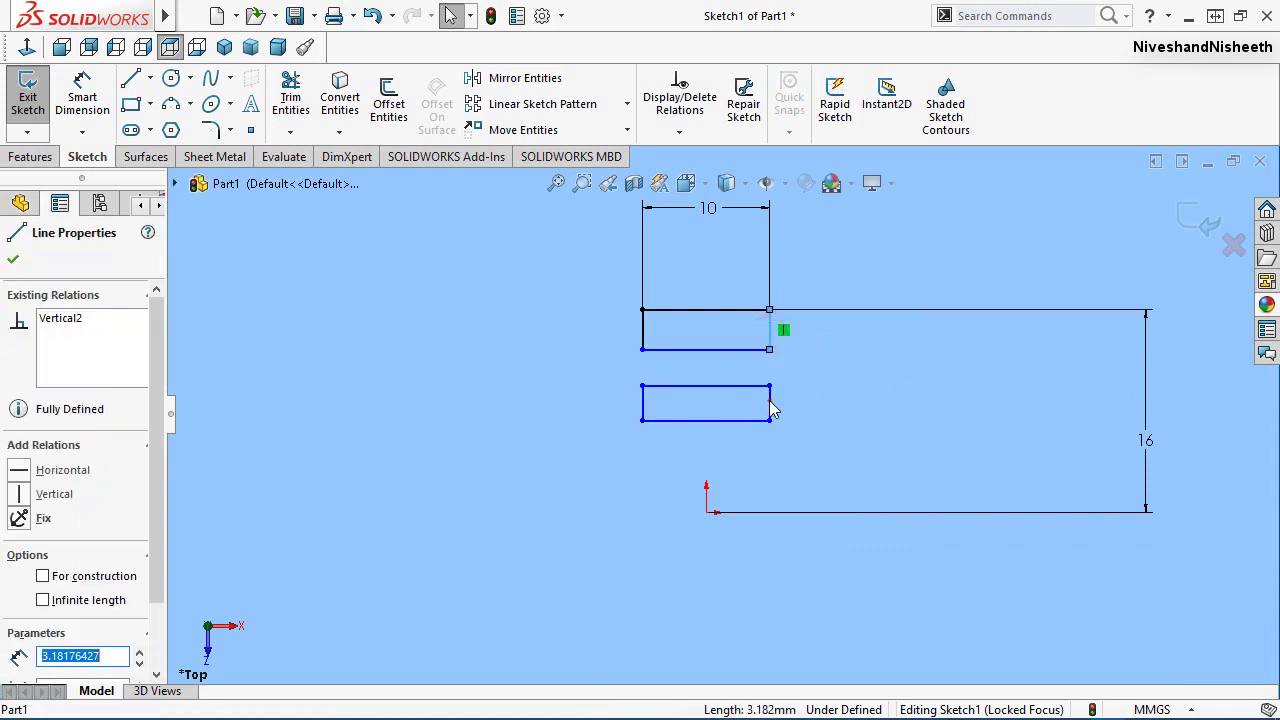
{"action": "left_click", "coordinate": [769, 400], "text": "ctrl"}
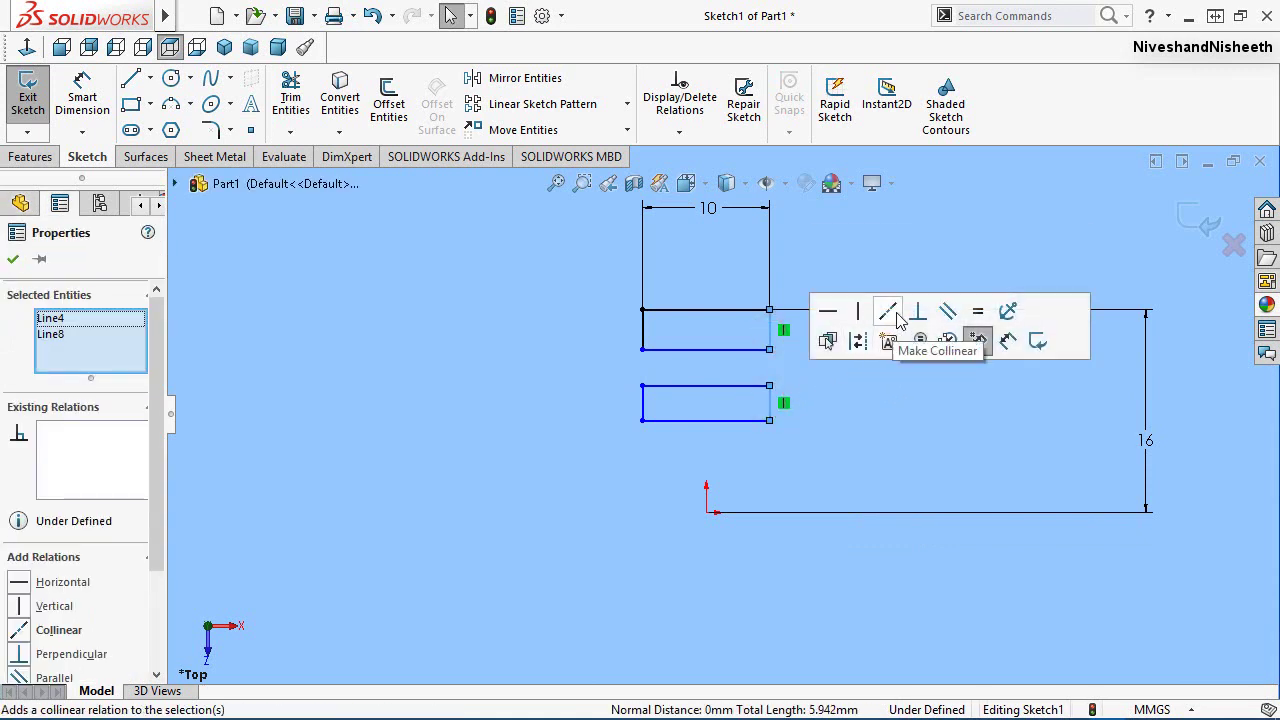
{"action": "left_click", "coordinate": [890, 313]}
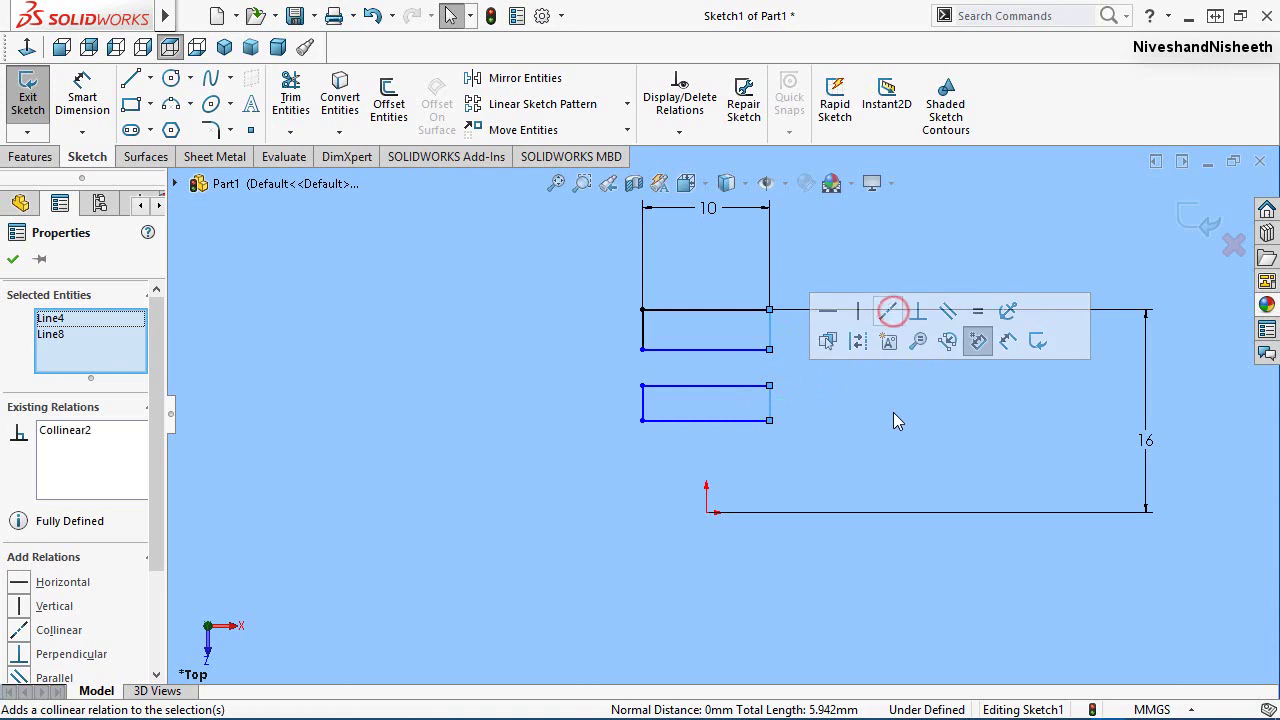
{"action": "left_click", "coordinate": [622, 360]}
{"action": "left_click", "coordinate": [643, 334]}
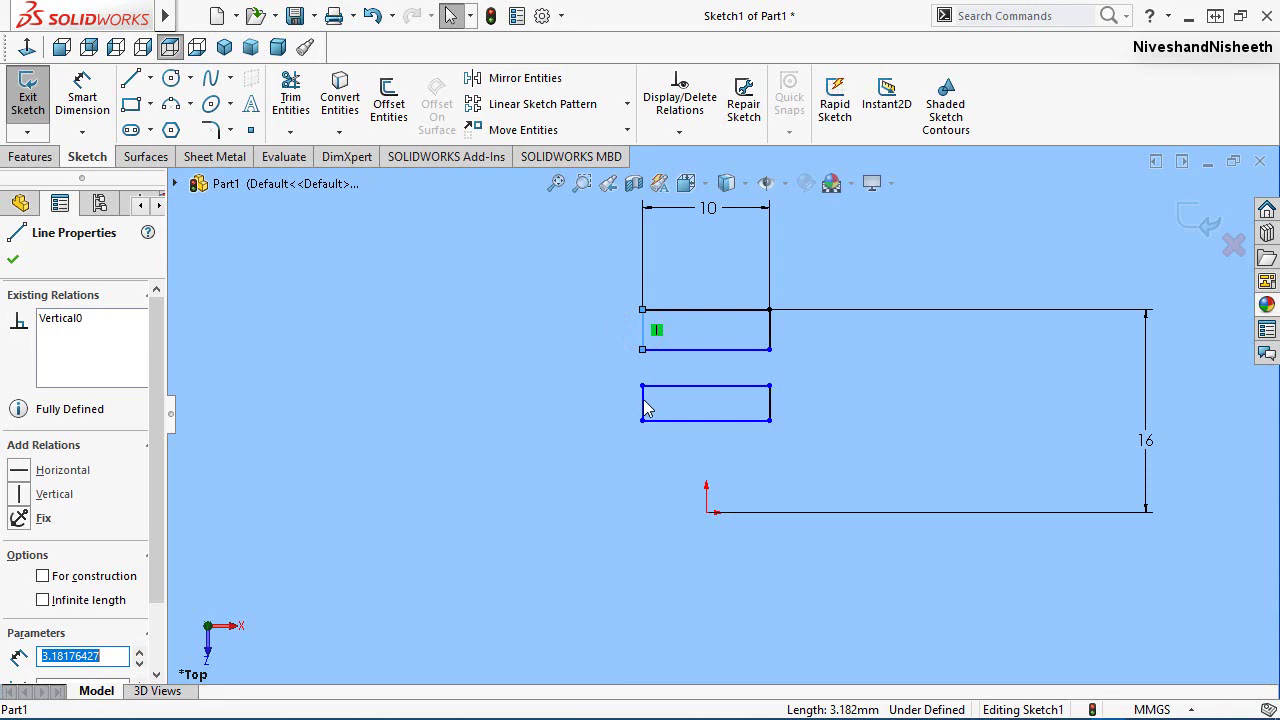
{"action": "left_click", "coordinate": [643, 402], "text": "ctrl"}
{"action": "left_click", "coordinate": [760, 316]}
{"action": "left_click", "coordinate": [864, 406]}
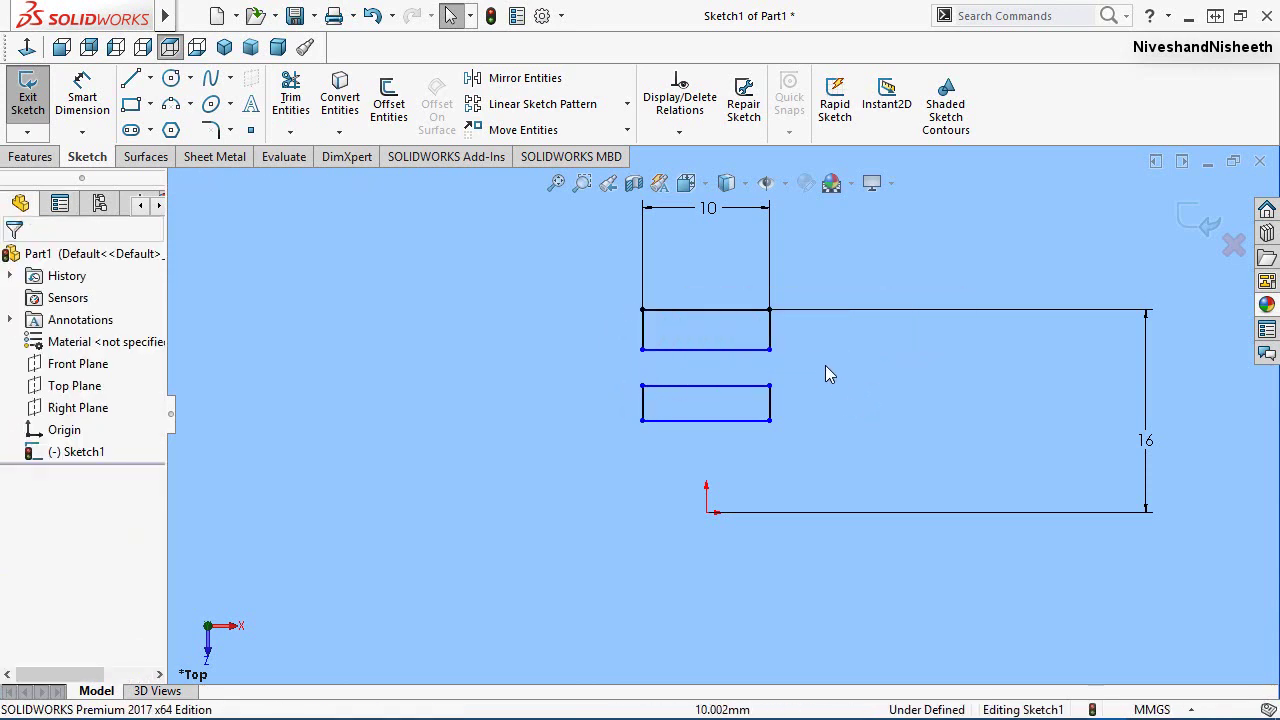
Step: Add an Equal relation between the right vertical edges of the two rectangles
{"action": "left_click", "coordinate": [769, 330]}
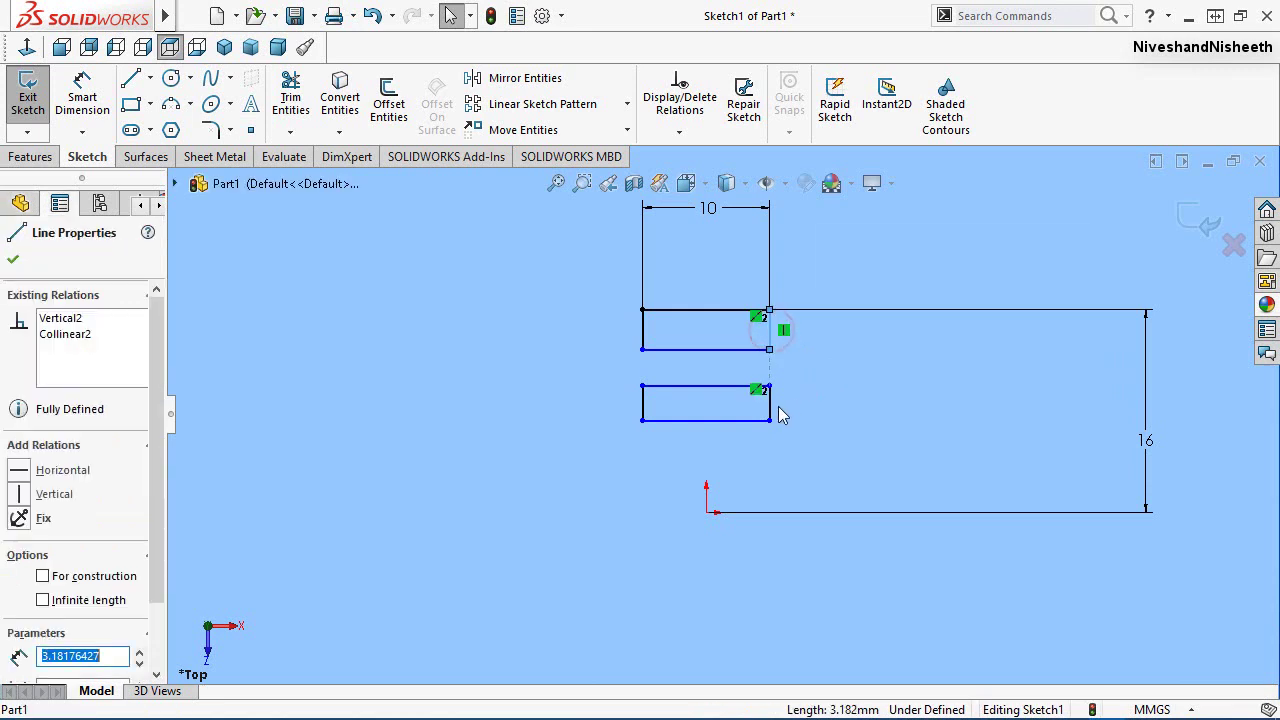
{"action": "left_click", "coordinate": [769, 405], "text": "ctrl"}
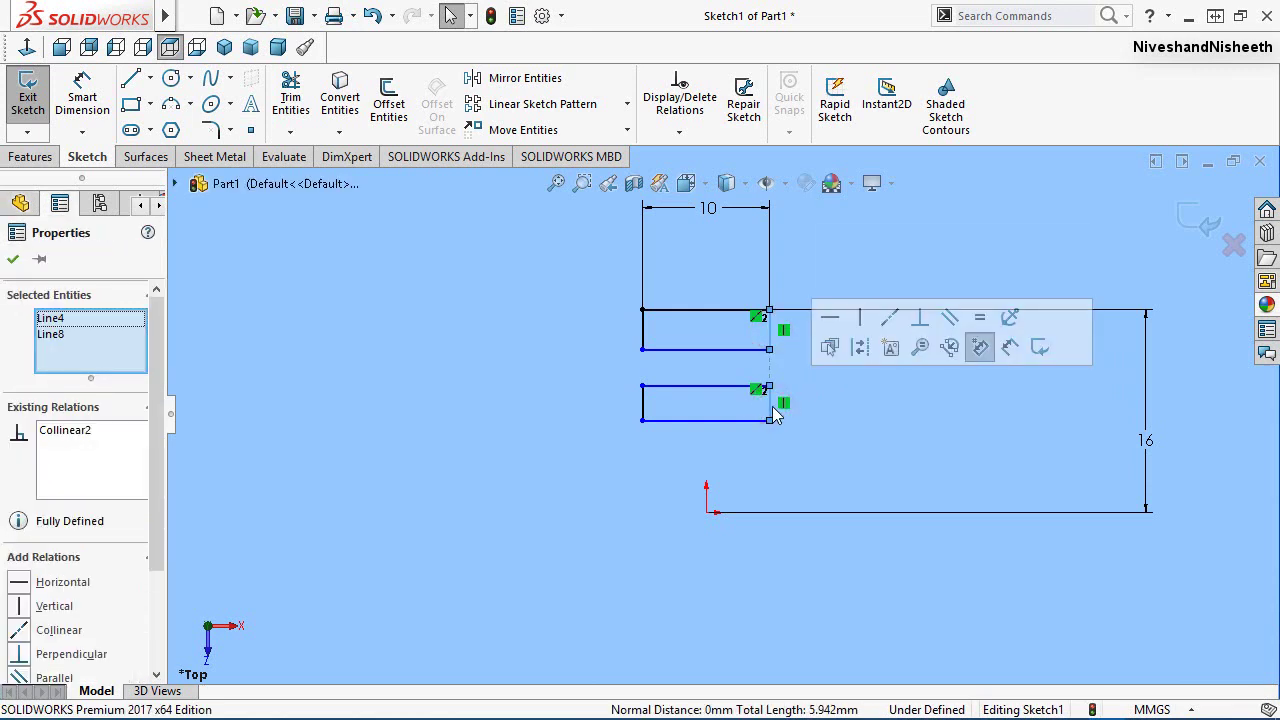
{"action": "left_click", "coordinate": [979, 317]}
{"action": "left_click", "coordinate": [971, 405]}
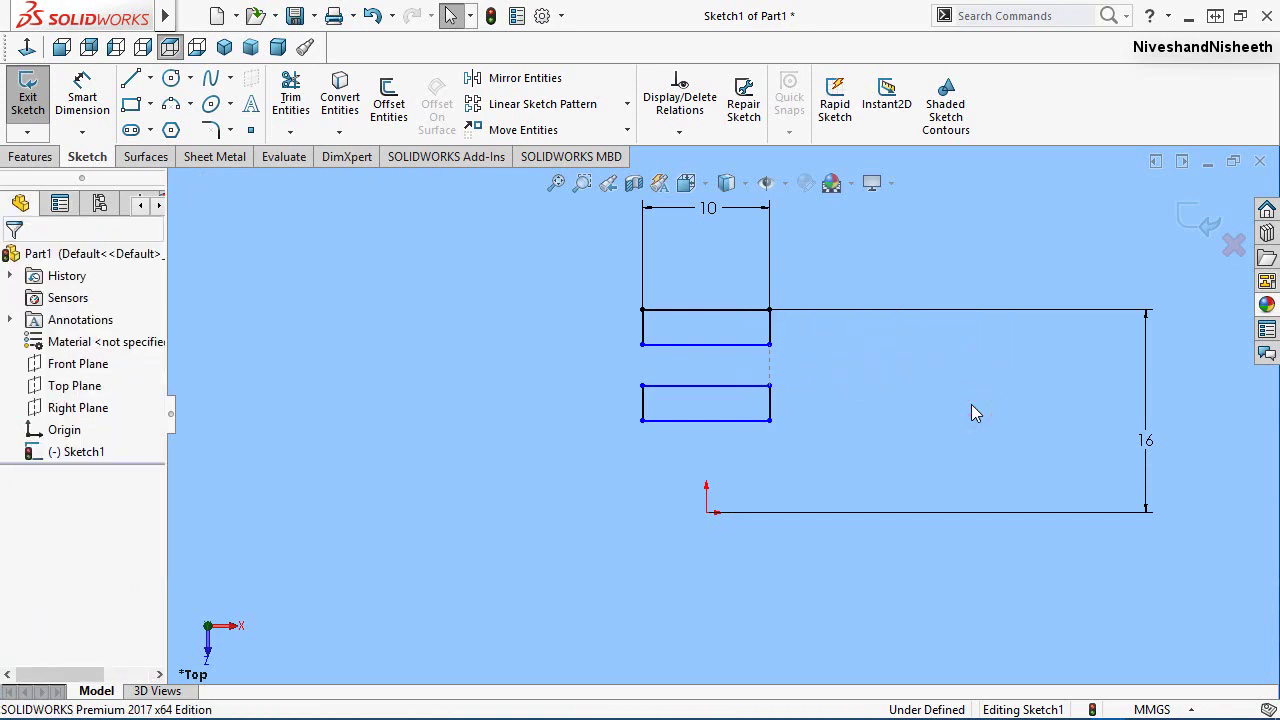
Step: Dimension the gap between the upper rectangle's lower edge and the lower rectangle's upper edge as 5.25 mm
{"action": "right_click", "coordinate": [915, 245]}
{"action": "left_click", "coordinate": [1106, 213]}
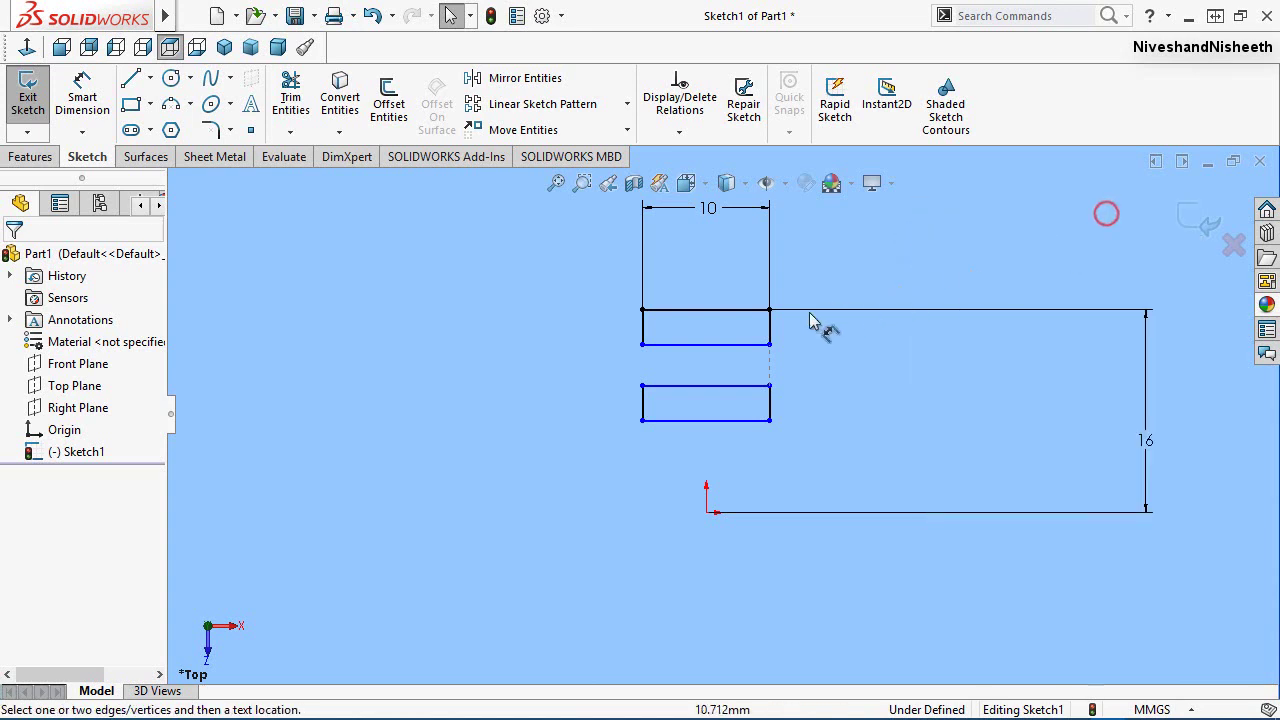
{"action": "left_click", "coordinate": [748, 345]}
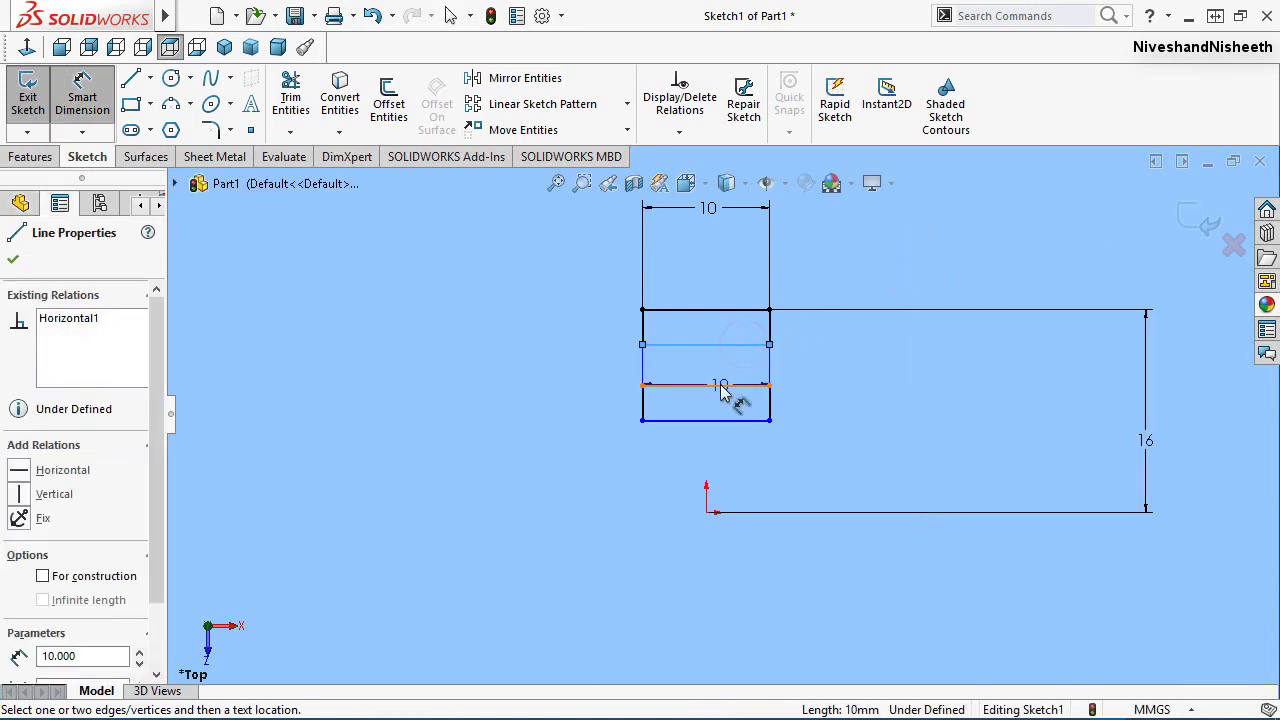
{"action": "left_click", "coordinate": [720, 385]}
{"action": "left_click", "coordinate": [603, 376]}
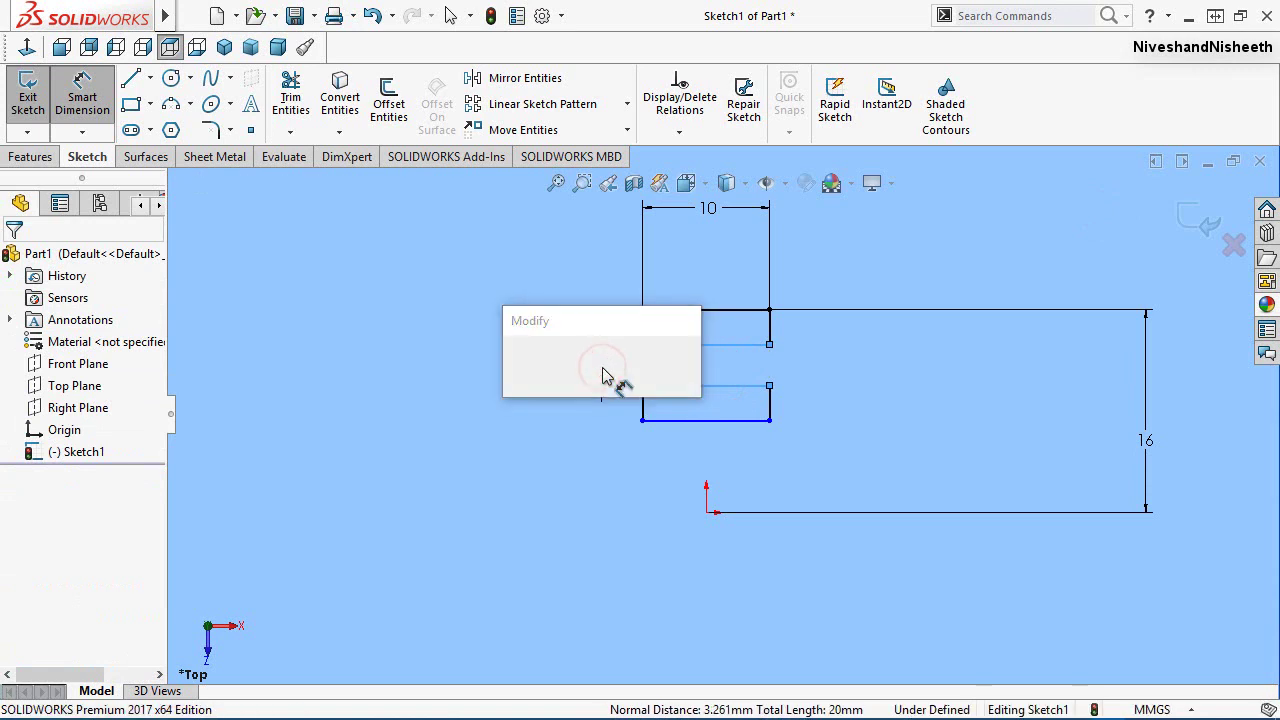
{"action": "type", "text": "5.25"}
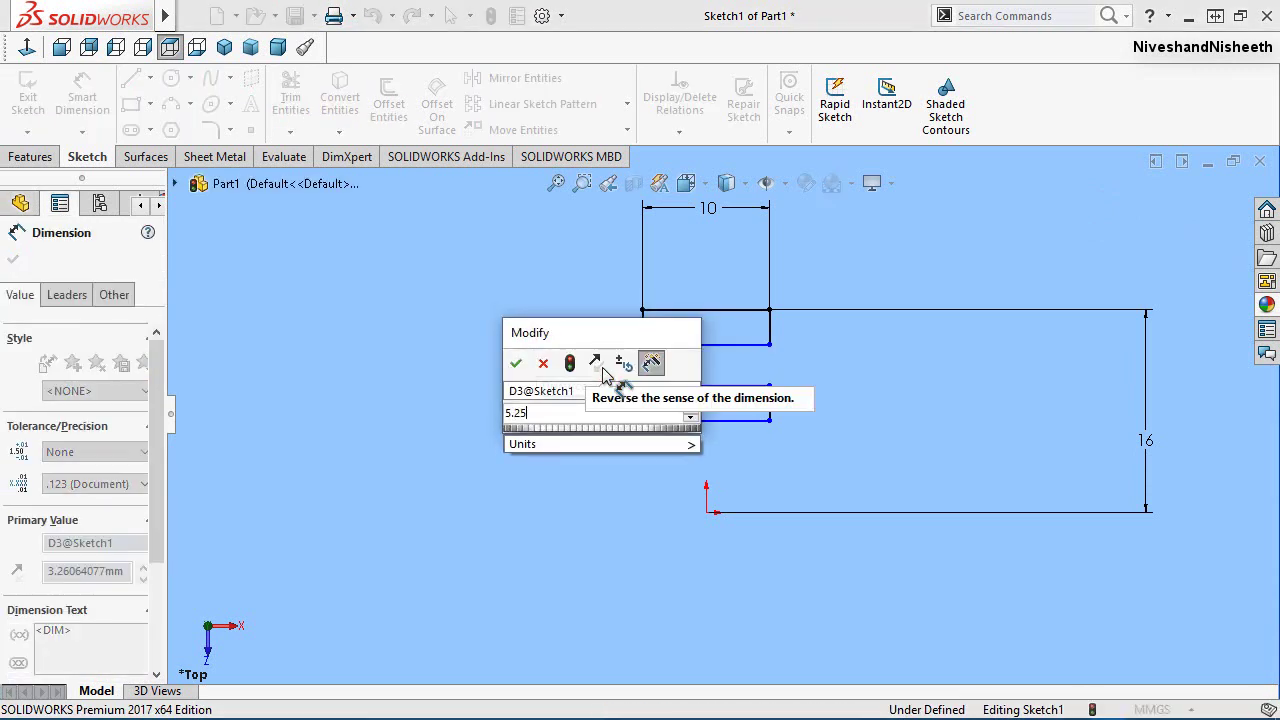
{"action": "key", "text": "Return"}
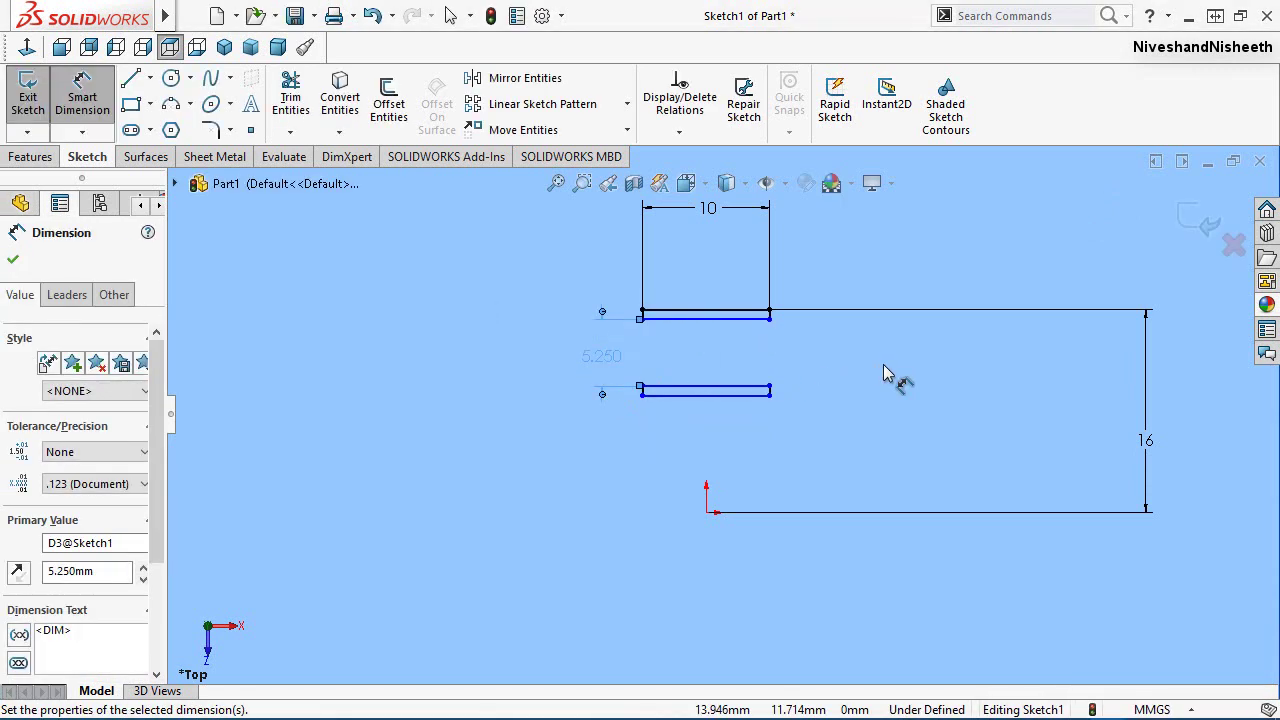
{"action": "left_click", "coordinate": [883, 364]}
Step: Dimension the distance from the lower rectangle's bottom edge to the origin as 6 mm
{"action": "scroll", "coordinate": [719, 332], "scroll_direction": "down", "scroll_amount": 1}
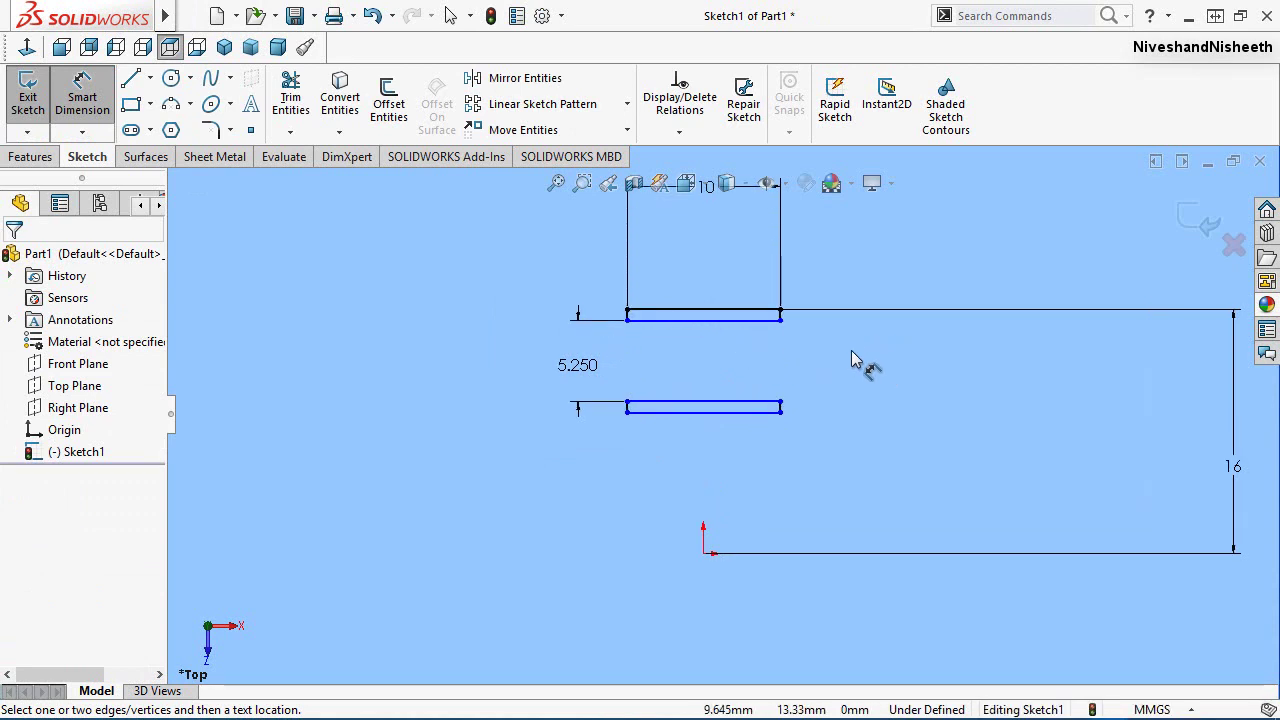
{"action": "left_click_drag", "start_coordinate": [755, 425], "coordinate": [706, 558]}
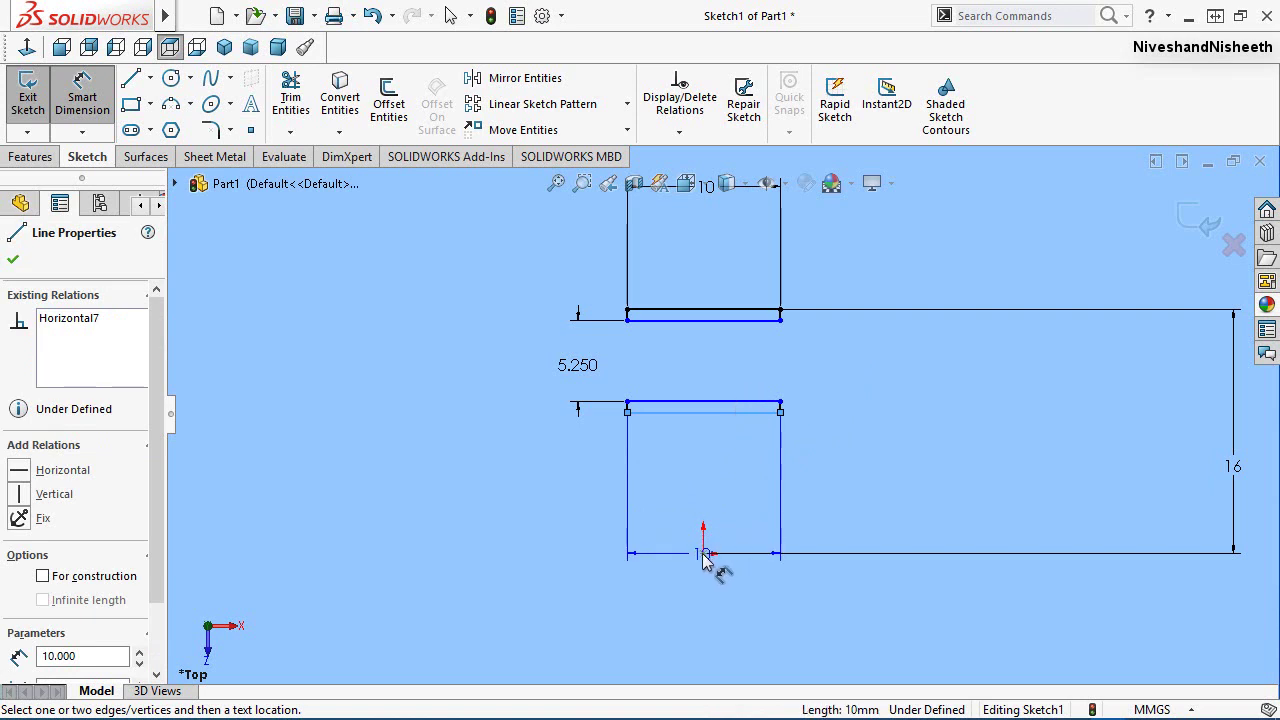
{"action": "left_click", "coordinate": [704, 555]}
{"action": "left_click", "coordinate": [876, 517]}
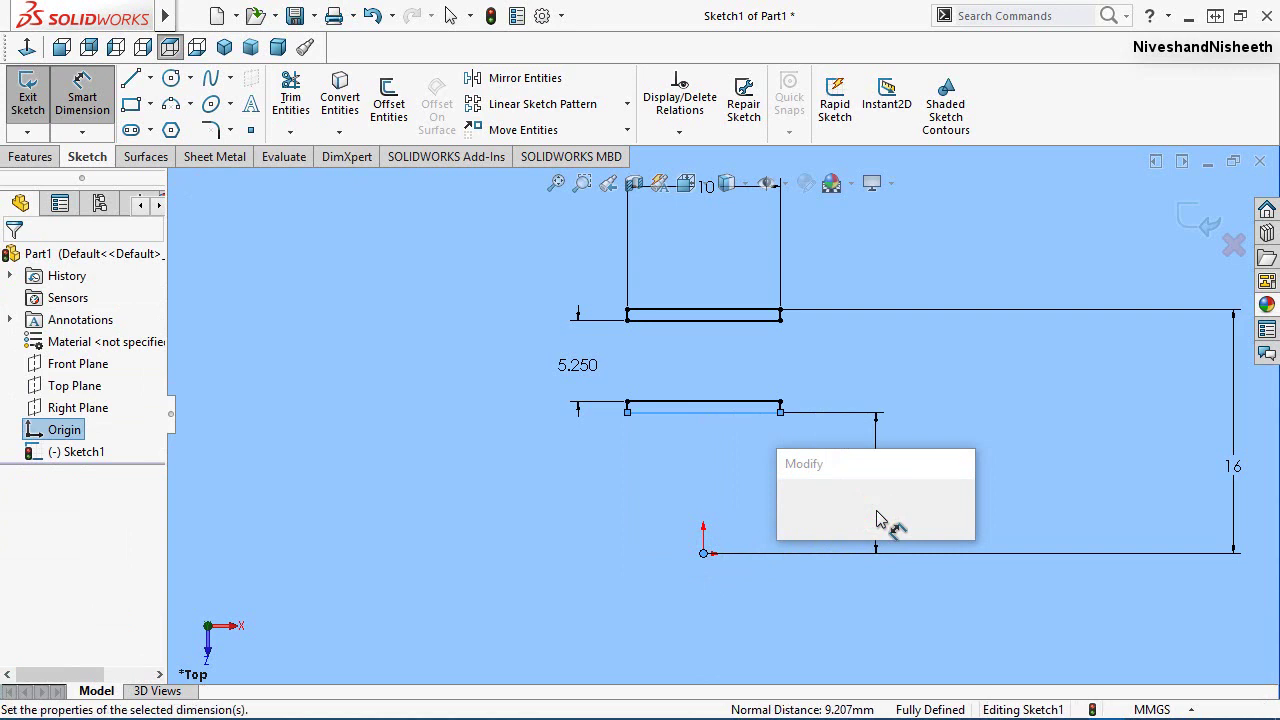
{"action": "key", "text": "Return"}
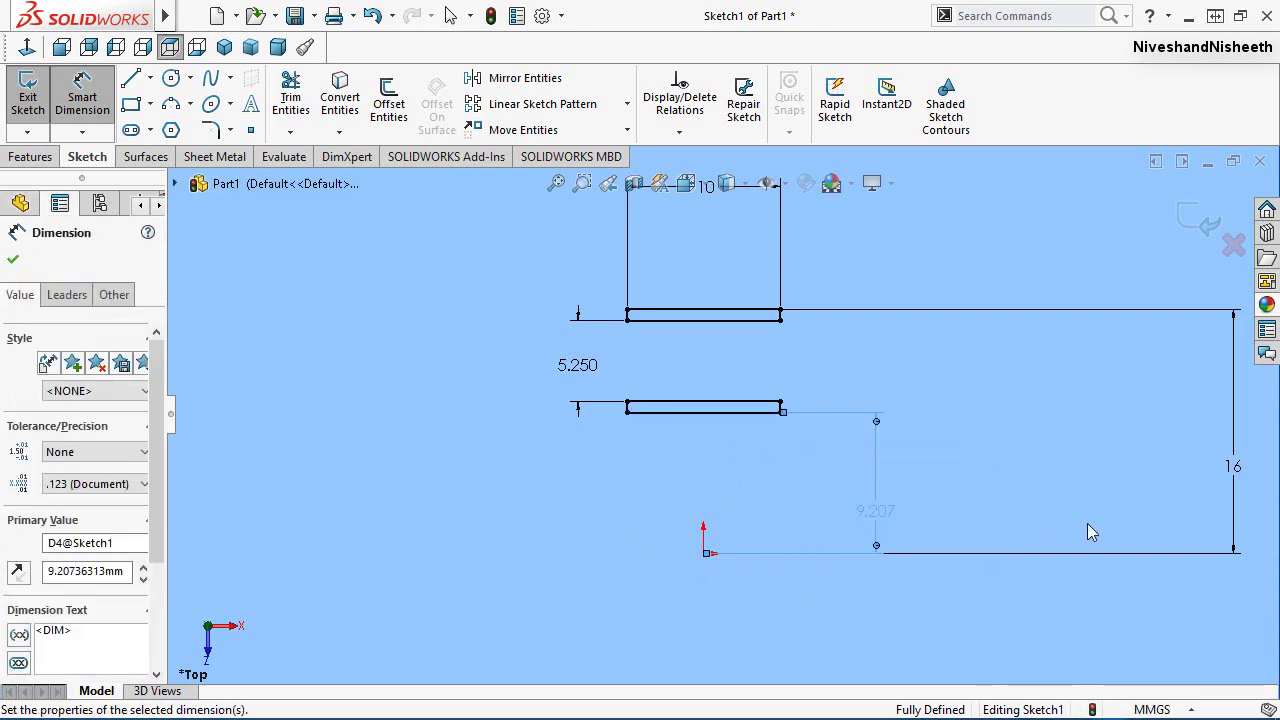
{"action": "left_click", "coordinate": [1018, 488]}
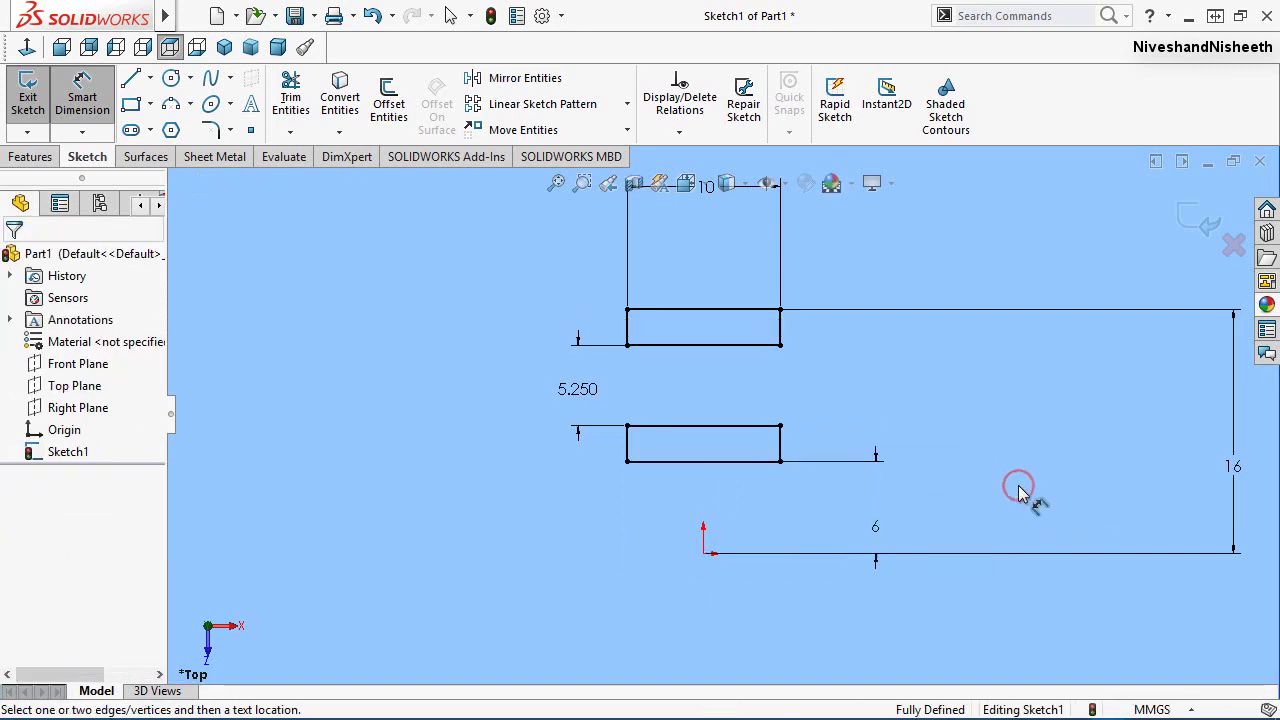
{"action": "right_click", "coordinate": [1004, 491]}
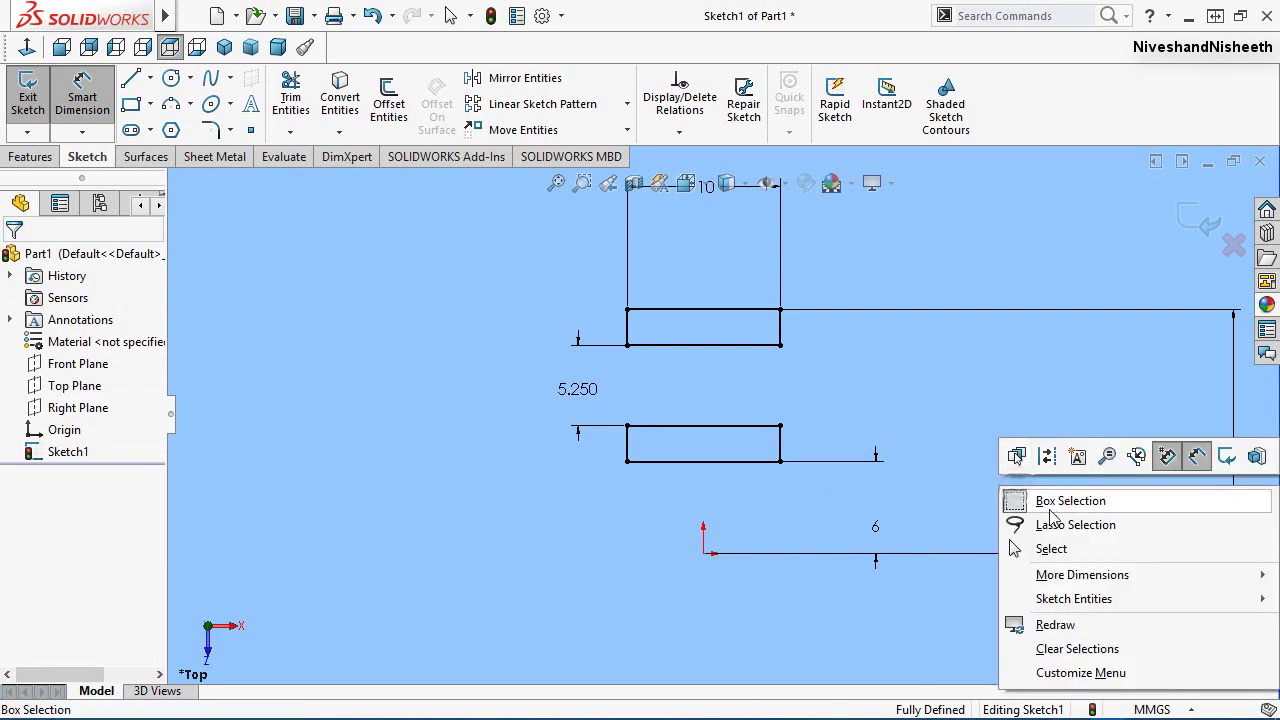
{"action": "left_click", "coordinate": [1057, 550]}
{"action": "left_click", "coordinate": [997, 470]}
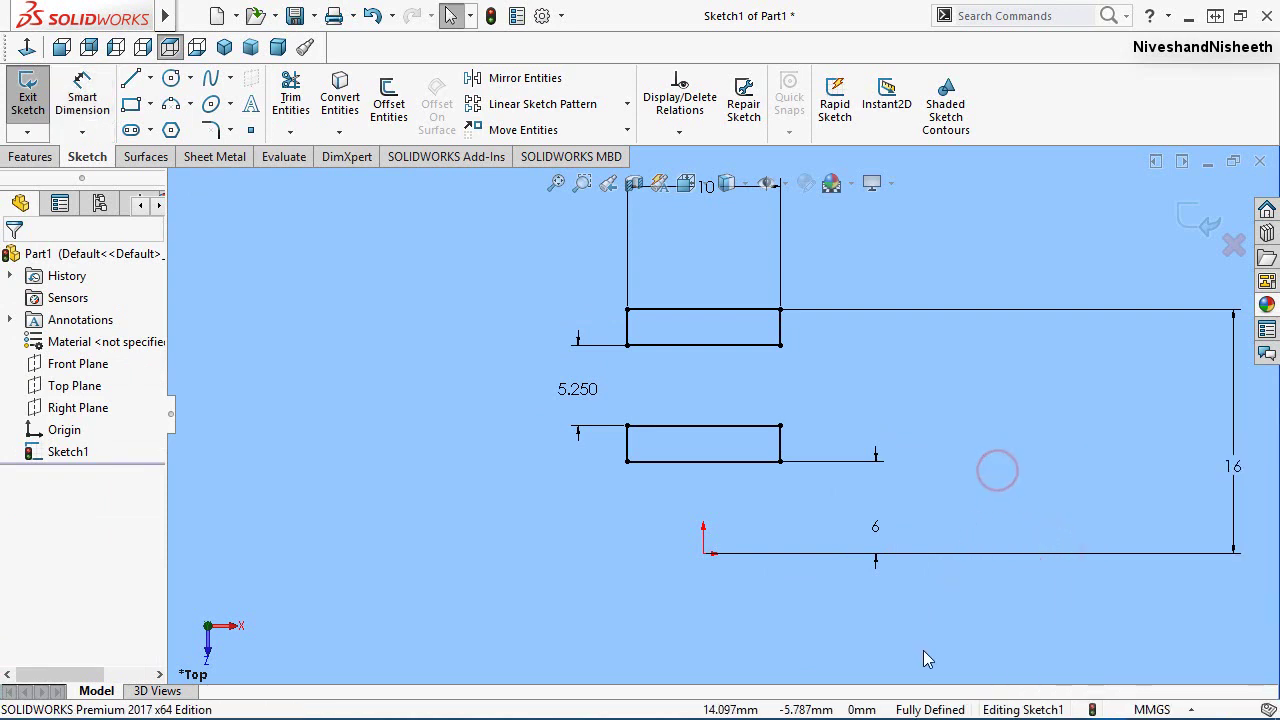
{"action": "left_click", "coordinate": [968, 477]}
Step: Reposition the 16 mm height dimension and the 10 mm width dimension closer to the rectangles
{"action": "left_click_drag", "start_coordinate": [1238, 480], "coordinate": [964, 430]}
{"action": "left_click", "coordinate": [1084, 477]}
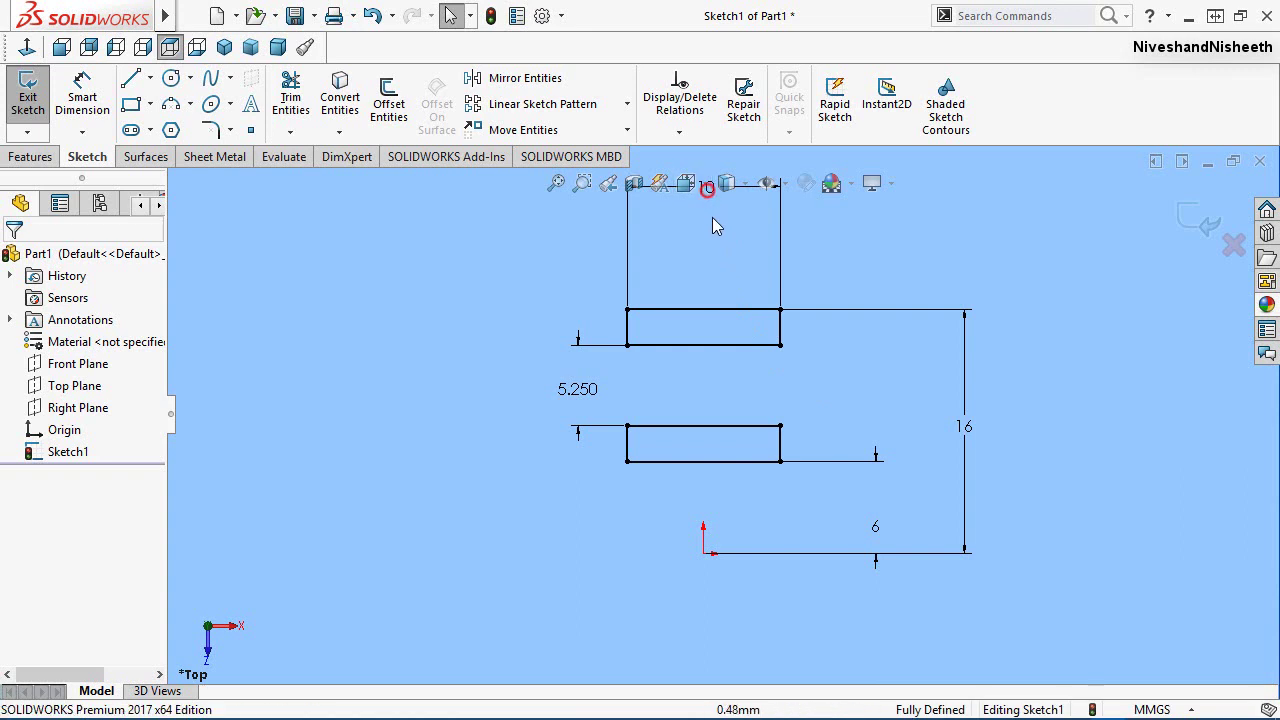
{"action": "scroll", "coordinate": [736, 316], "scroll_direction": "down", "scroll_amount": 1}
{"action": "scroll", "coordinate": [736, 316], "scroll_direction": "up", "scroll_amount": 1}
{"action": "left_click_drag", "start_coordinate": [705, 245], "coordinate": [699, 311]}
{"action": "scroll", "coordinate": [779, 511], "scroll_direction": "down", "scroll_amount": 1}
{"action": "scroll", "coordinate": [779, 511], "scroll_direction": "up", "scroll_amount": 1}
{"action": "scroll", "coordinate": [676, 372], "scroll_direction": "down", "scroll_amount": 1}
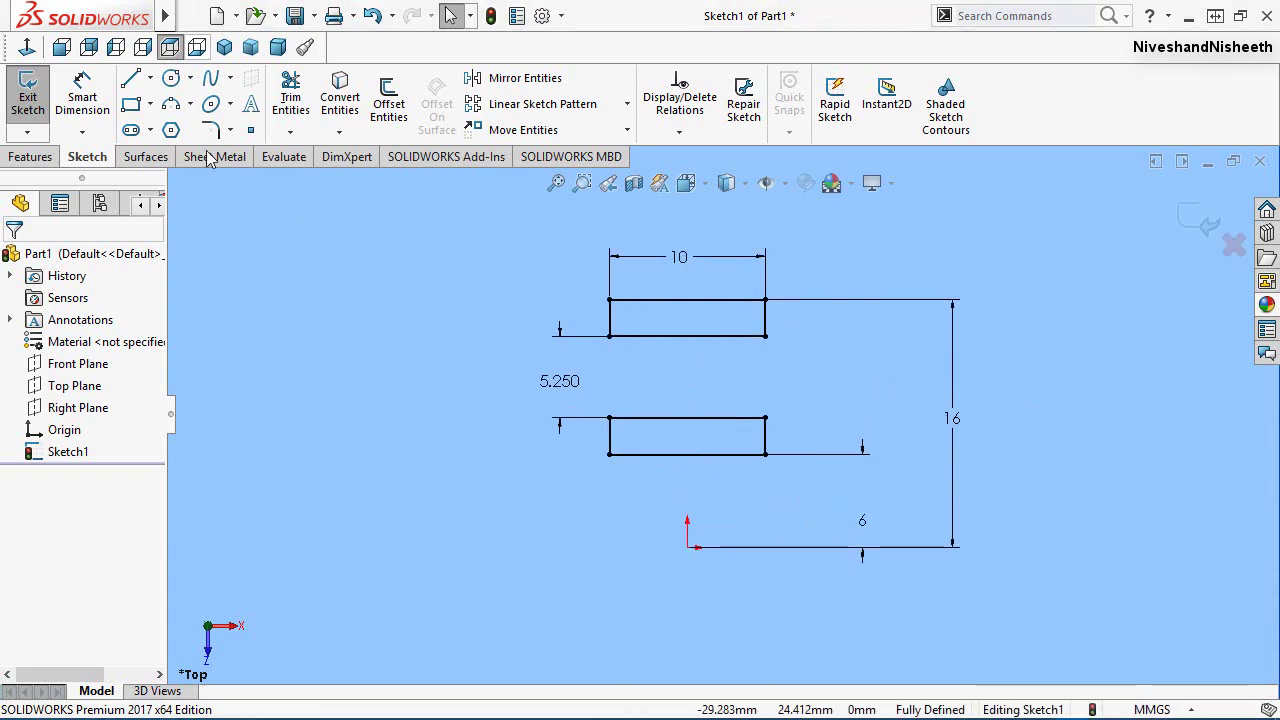
Step: Draw a vertical construction line from the midpoint of the upper rectangle's top edge to the midpoint of the lower rectangle's bottom edge
{"action": "left_click", "coordinate": [130, 80]}
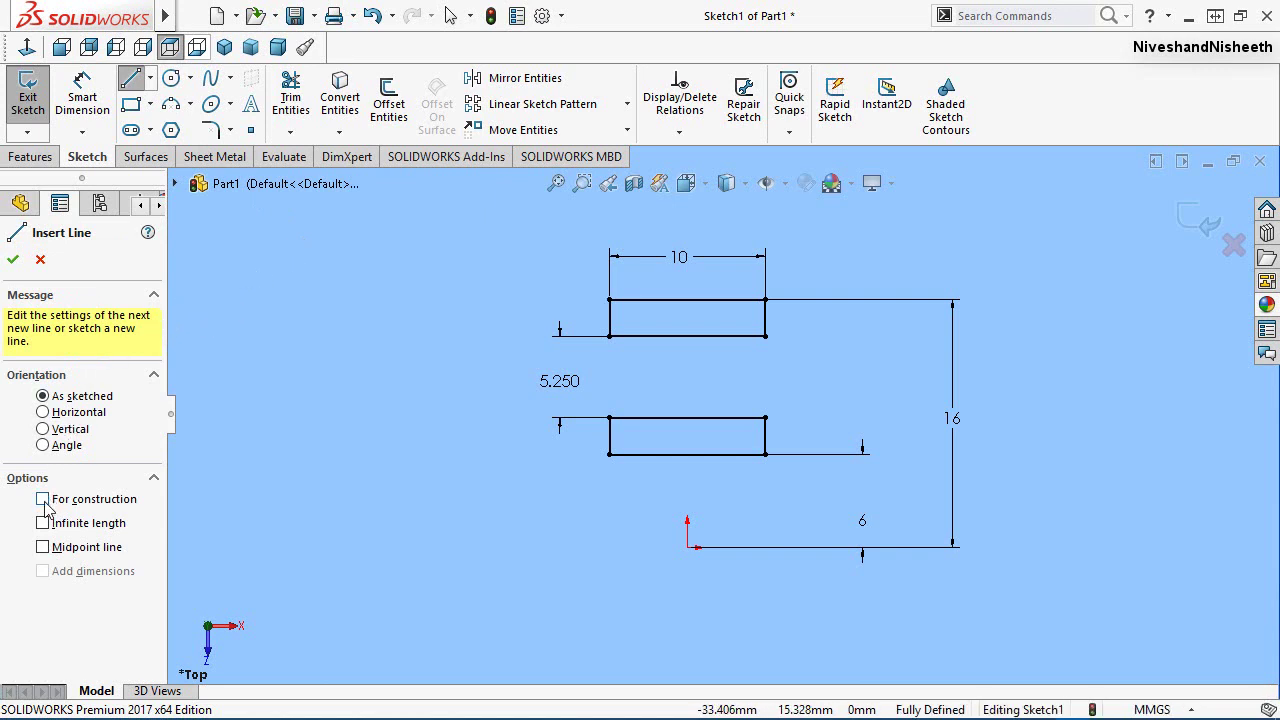
{"action": "left_click", "coordinate": [687, 299]}
{"action": "left_click", "coordinate": [687, 454]}
{"action": "right_click", "coordinate": [724, 442]}
{"action": "left_click", "coordinate": [766, 449]}
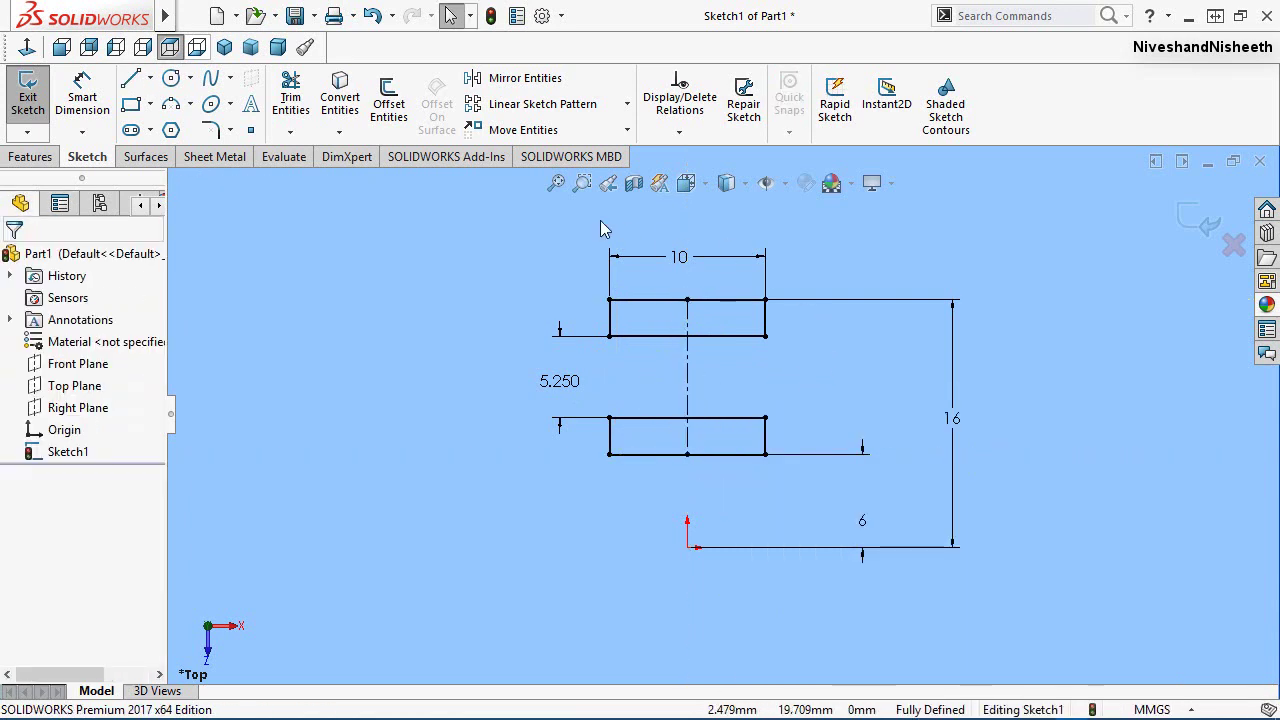
Step: Sketch a 7 mm diameter circle centred on the construction line's midpoint and place its diameter dimension beside the circle
{"action": "left_click", "coordinate": [170, 80]}
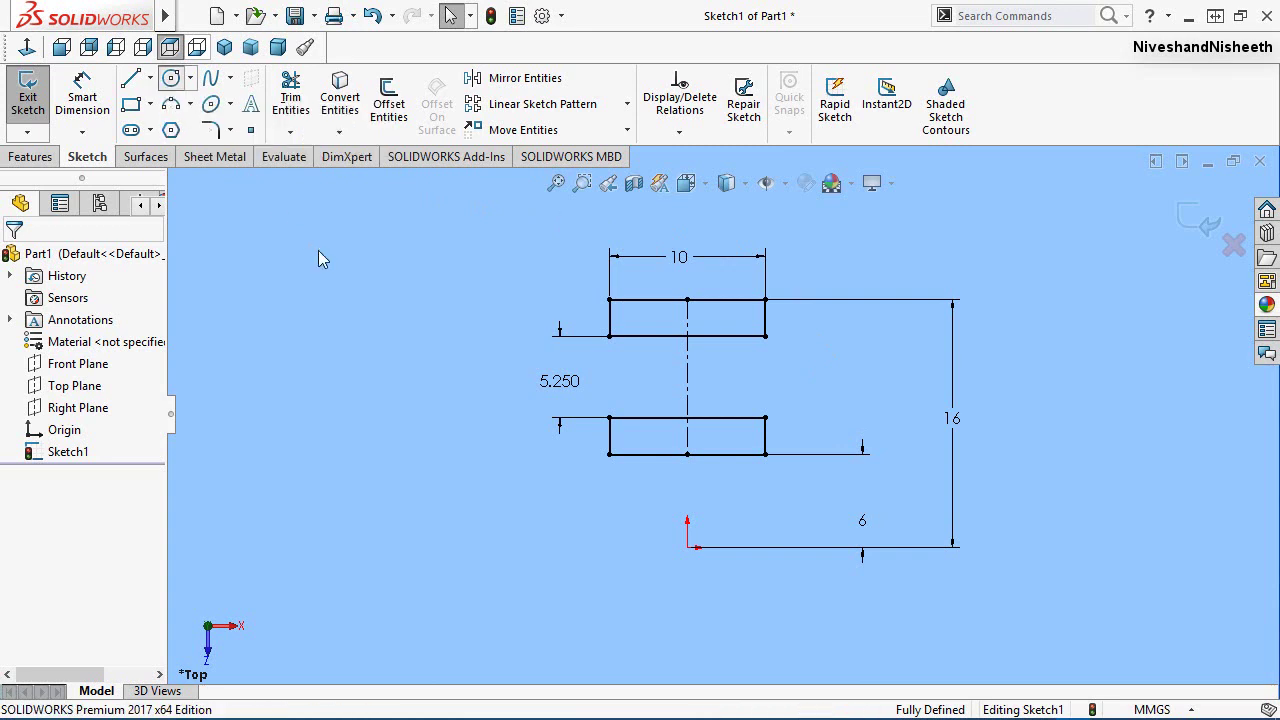
{"action": "left_click", "coordinate": [686, 376]}
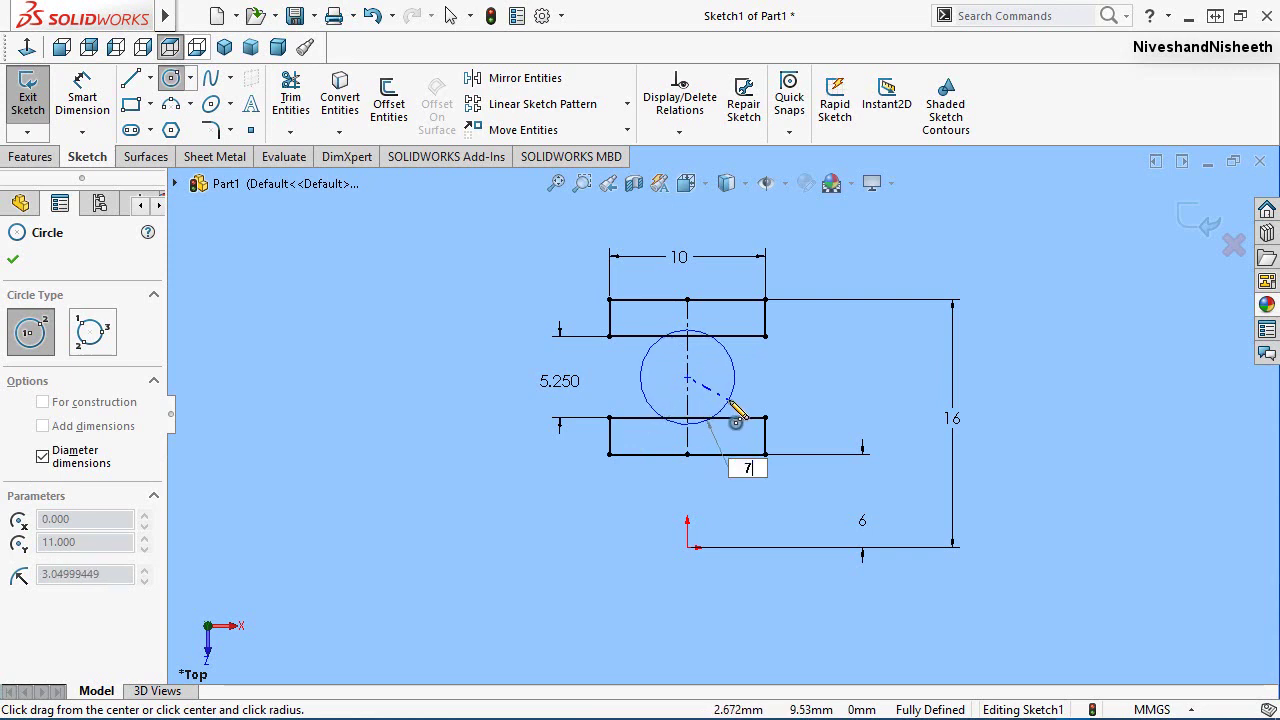
{"action": "key", "text": "Return"}
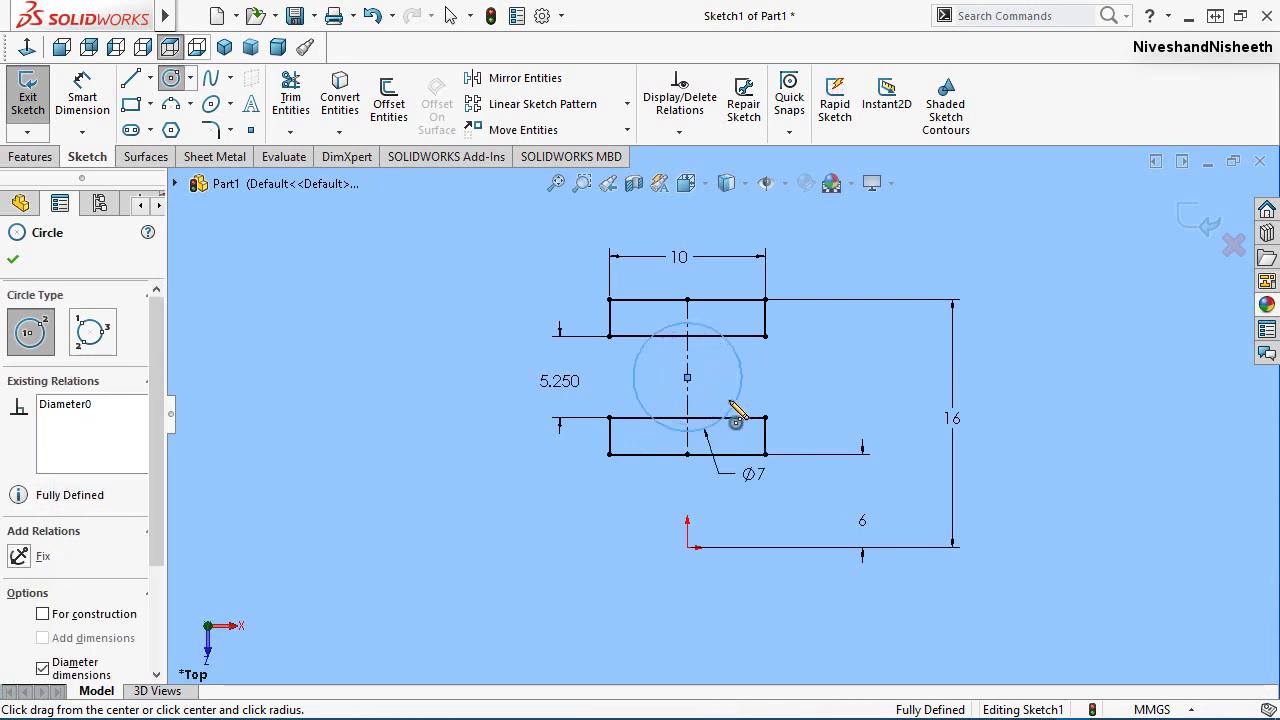
{"action": "right_click", "coordinate": [838, 384]}
{"action": "left_click", "coordinate": [852, 391]}
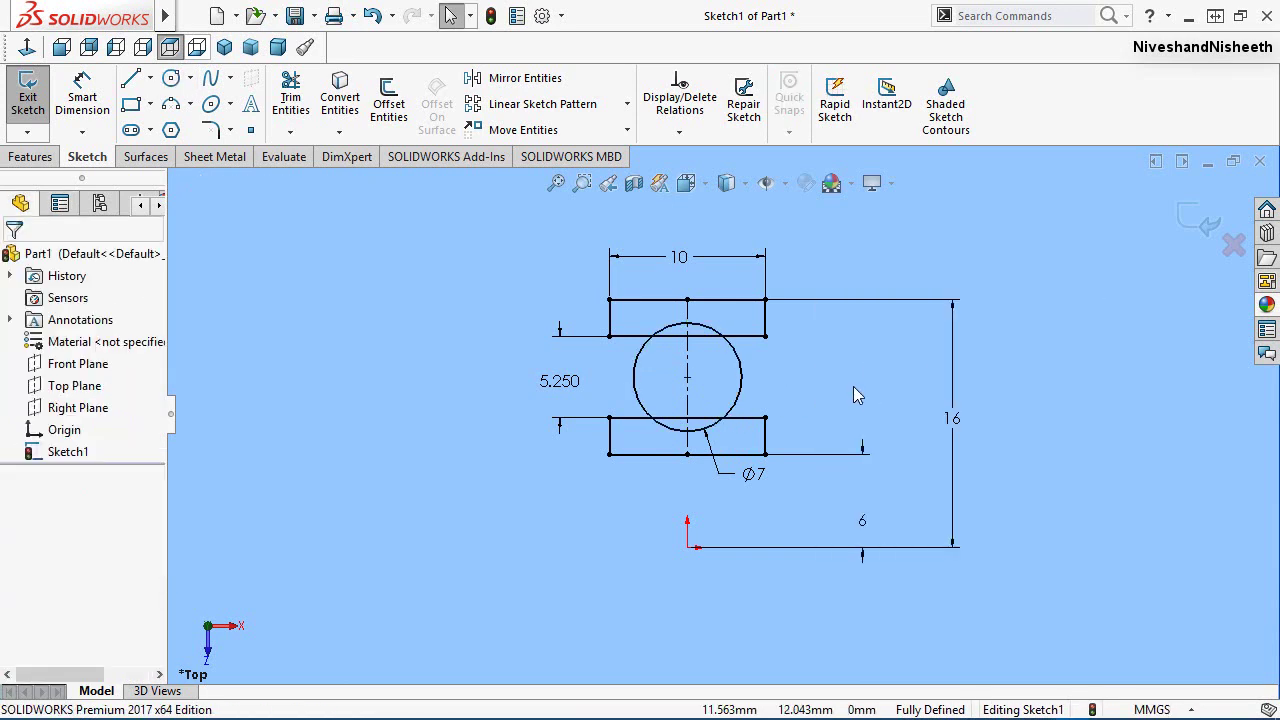
{"action": "left_click_drag", "start_coordinate": [753, 474], "coordinate": [786, 415]}
{"action": "left_click_drag", "start_coordinate": [801, 368], "coordinate": [802, 366]}
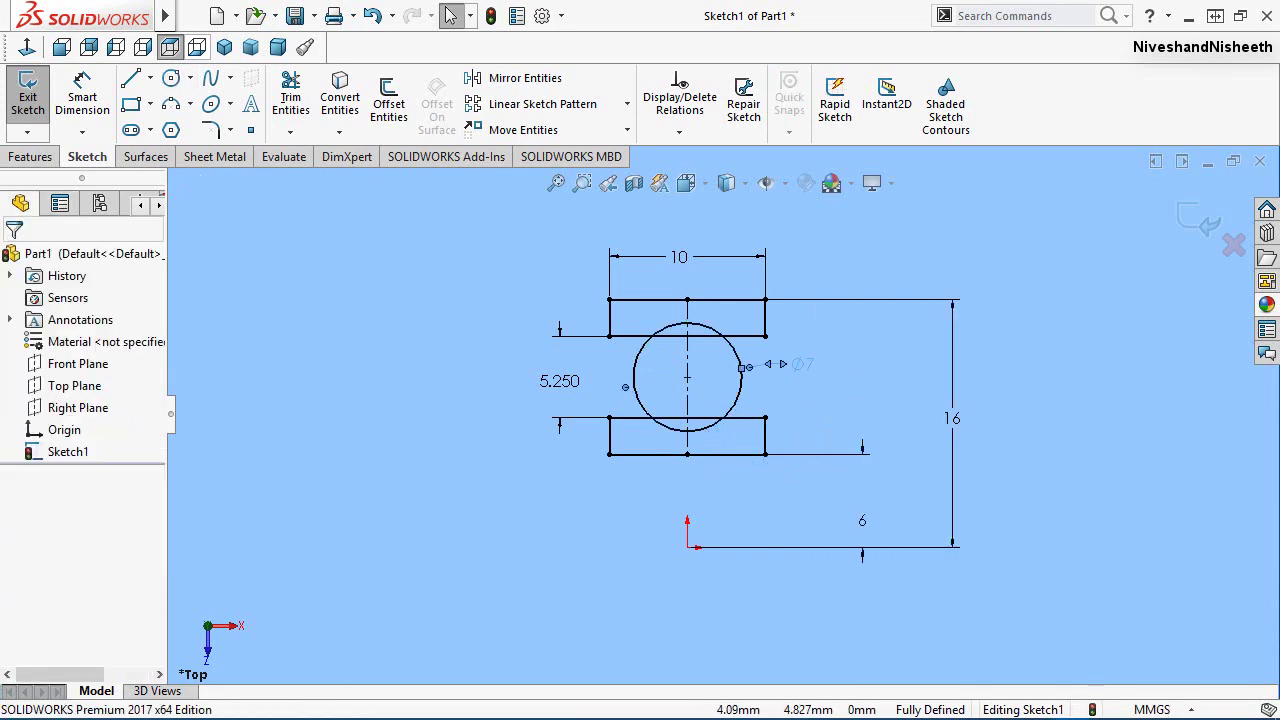
Step: Trim away the segments of both rectangles' inner edges that lie inside the 7 mm circle
{"action": "scroll", "coordinate": [718, 364], "scroll_direction": "down", "scroll_amount": 3}
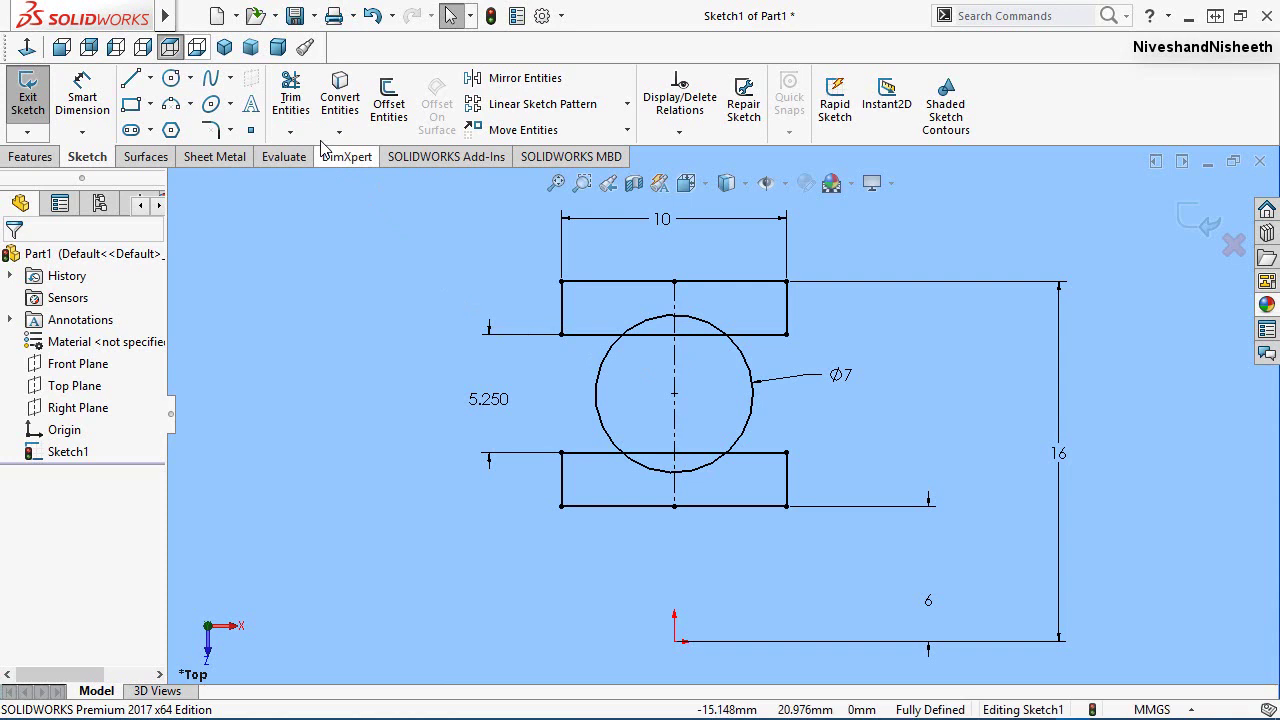
{"action": "left_click", "coordinate": [293, 99]}
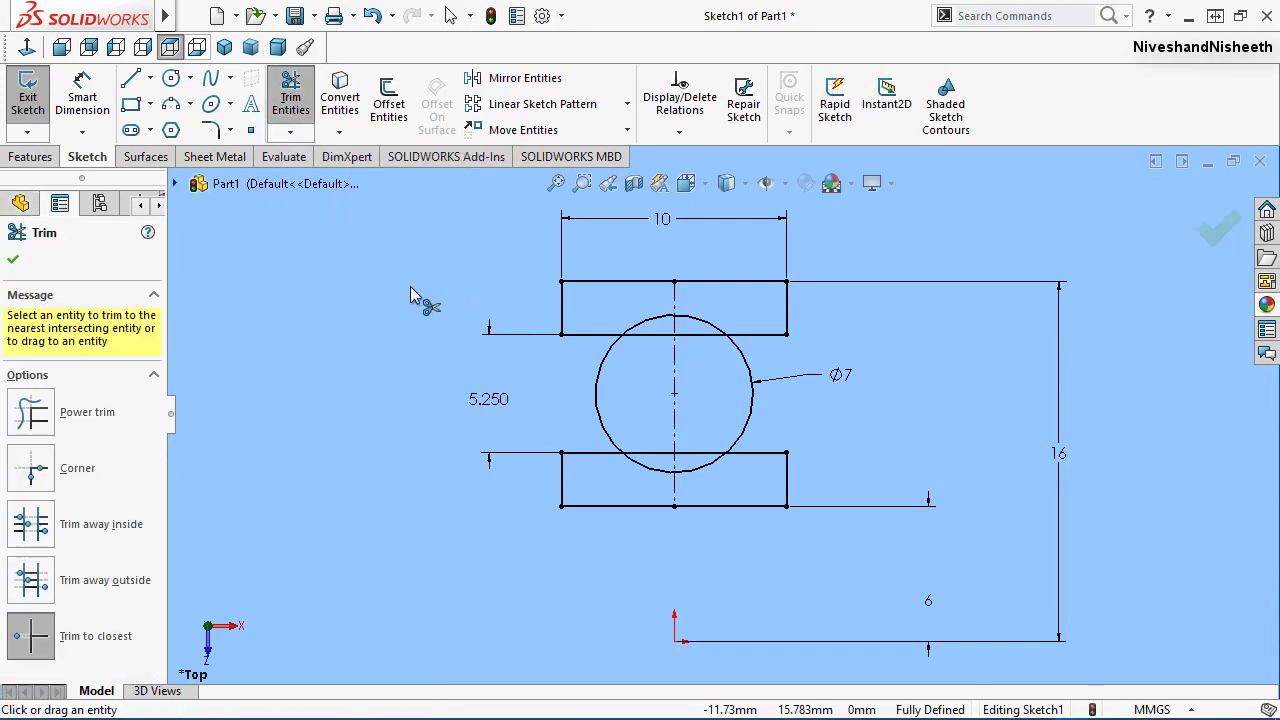
{"action": "left_click", "coordinate": [700, 335]}
{"action": "left_click", "coordinate": [652, 337]}
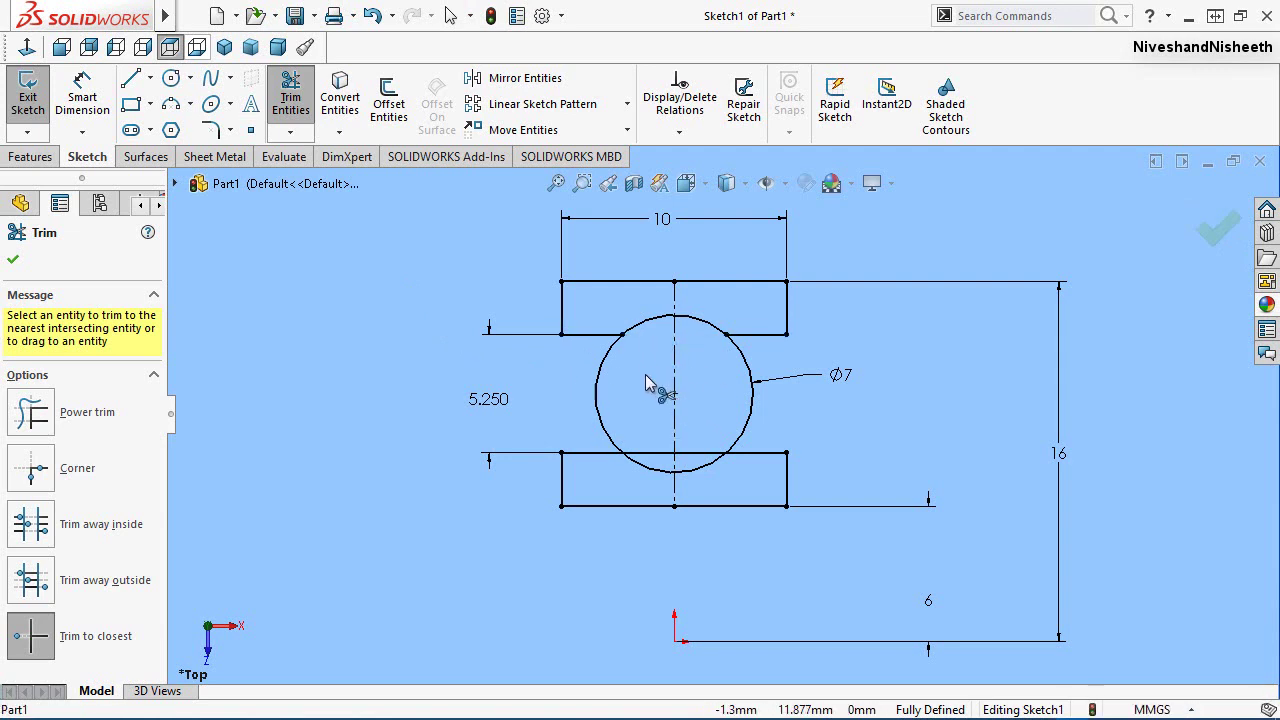
{"action": "left_click", "coordinate": [655, 455]}
{"action": "left_click", "coordinate": [705, 455]}
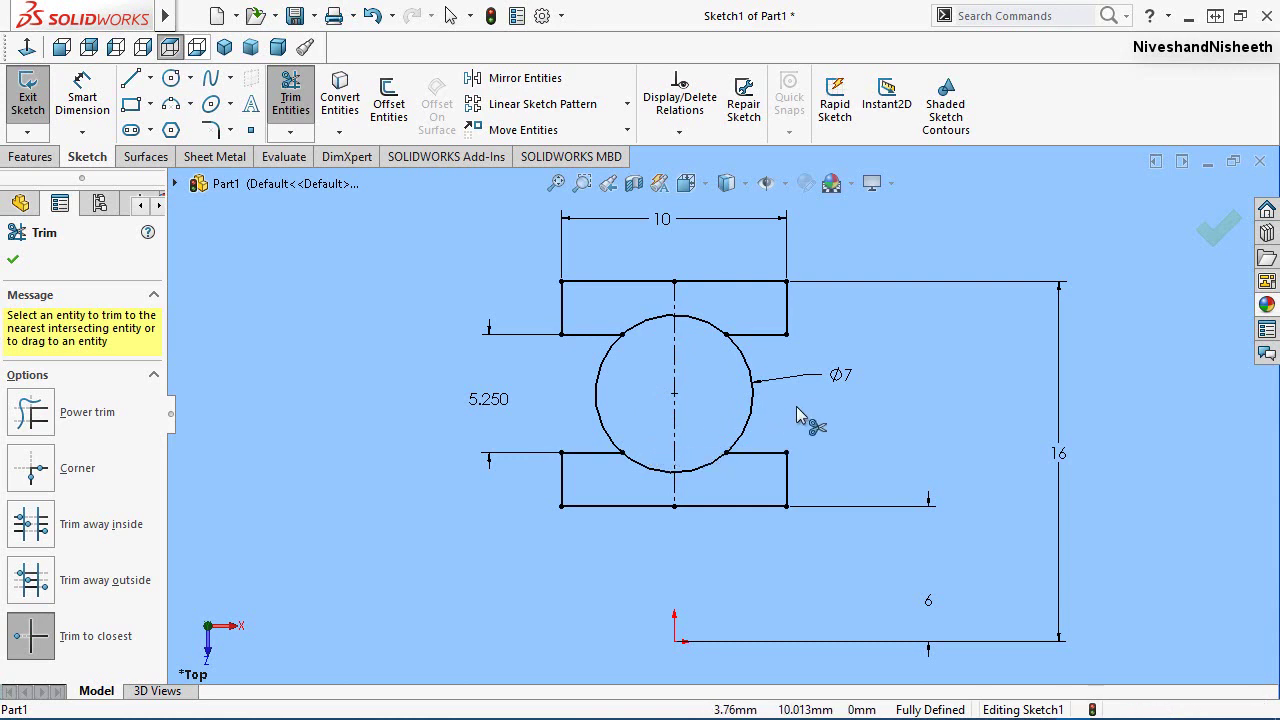
{"action": "key", "text": "Escape"}
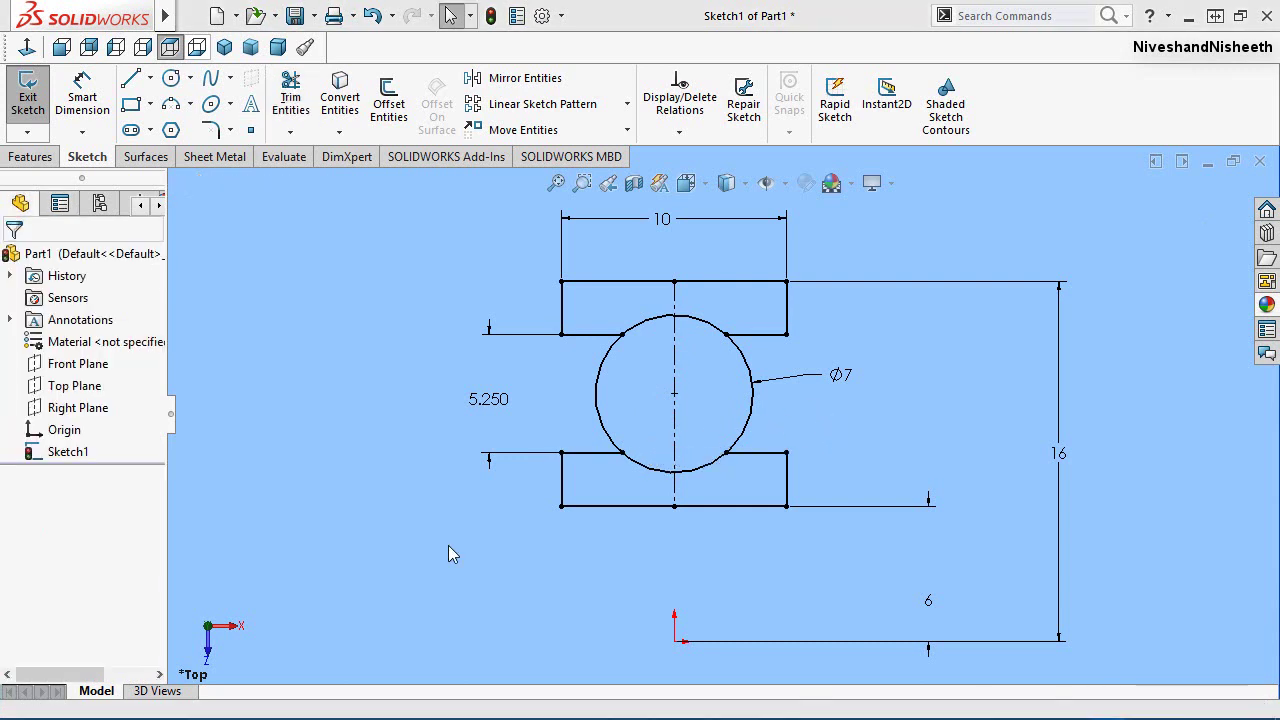
Step: Draw a horizontal construction line of infinite length through the origin and exit the sketch
{"action": "left_click", "coordinate": [130, 78]}
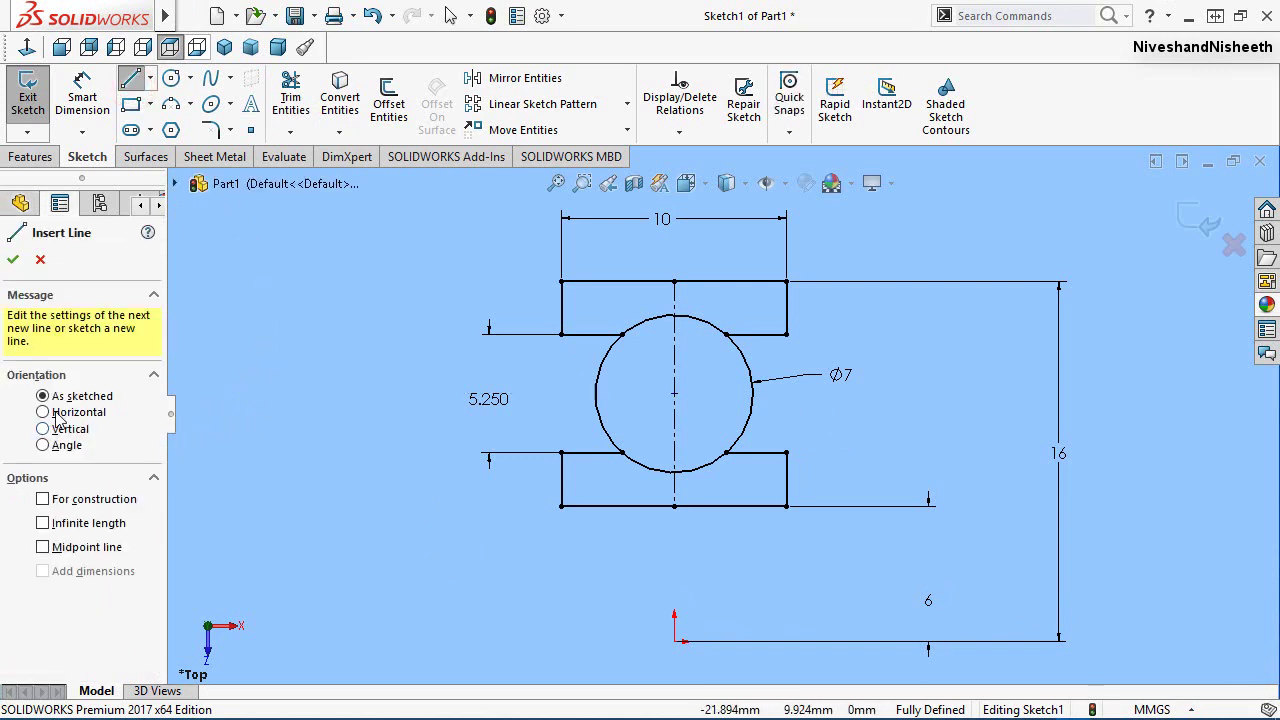
{"action": "left_click", "coordinate": [43, 413]}
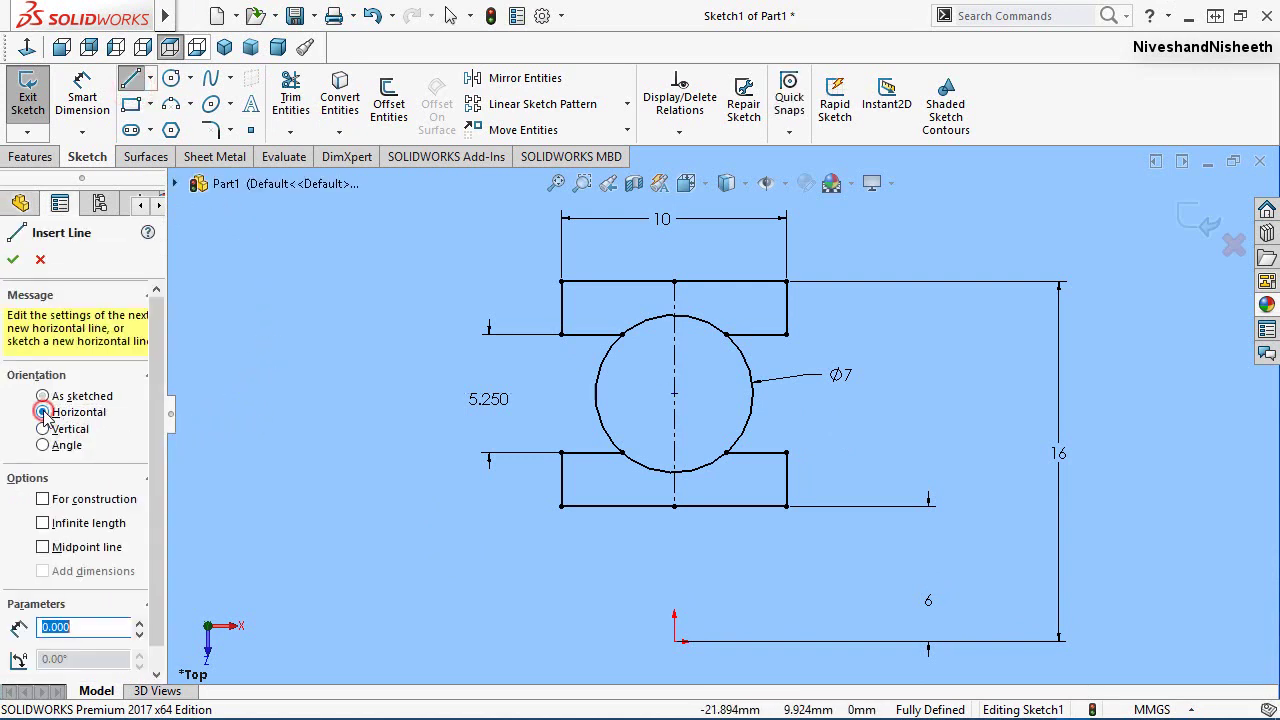
{"action": "left_click", "coordinate": [42, 499]}
{"action": "left_click", "coordinate": [42, 523]}
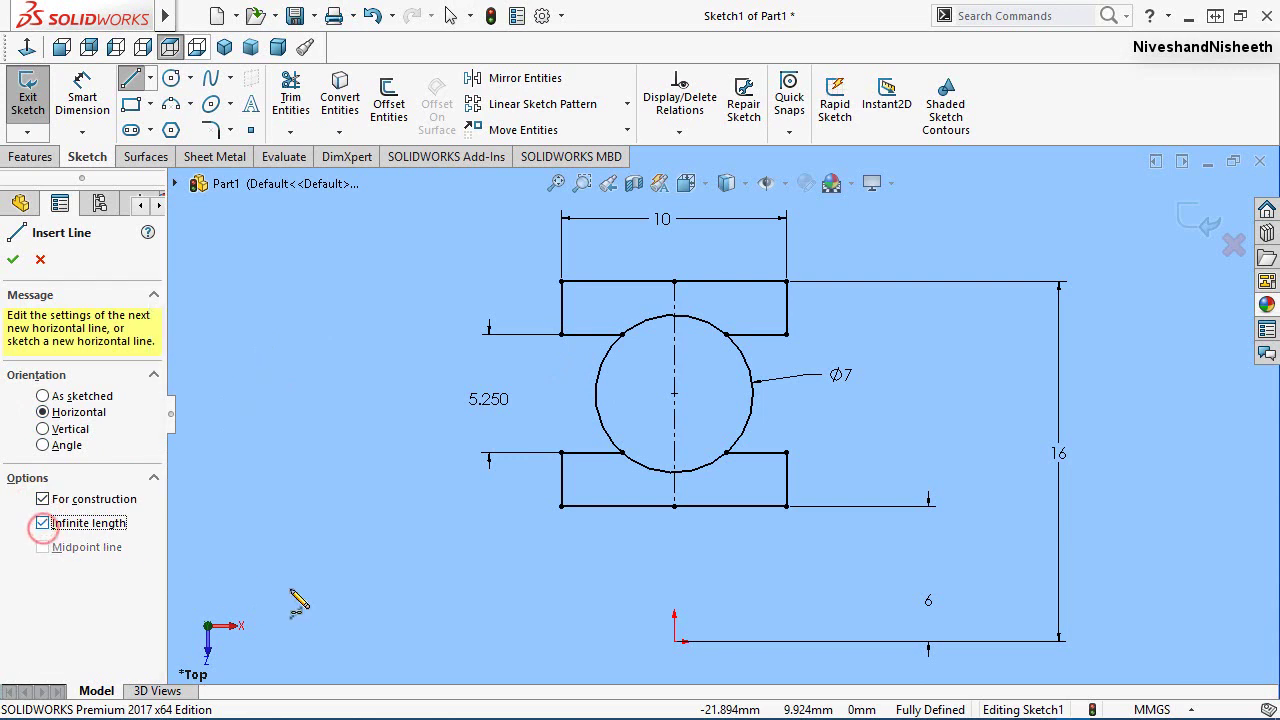
{"action": "left_click", "coordinate": [675, 641]}
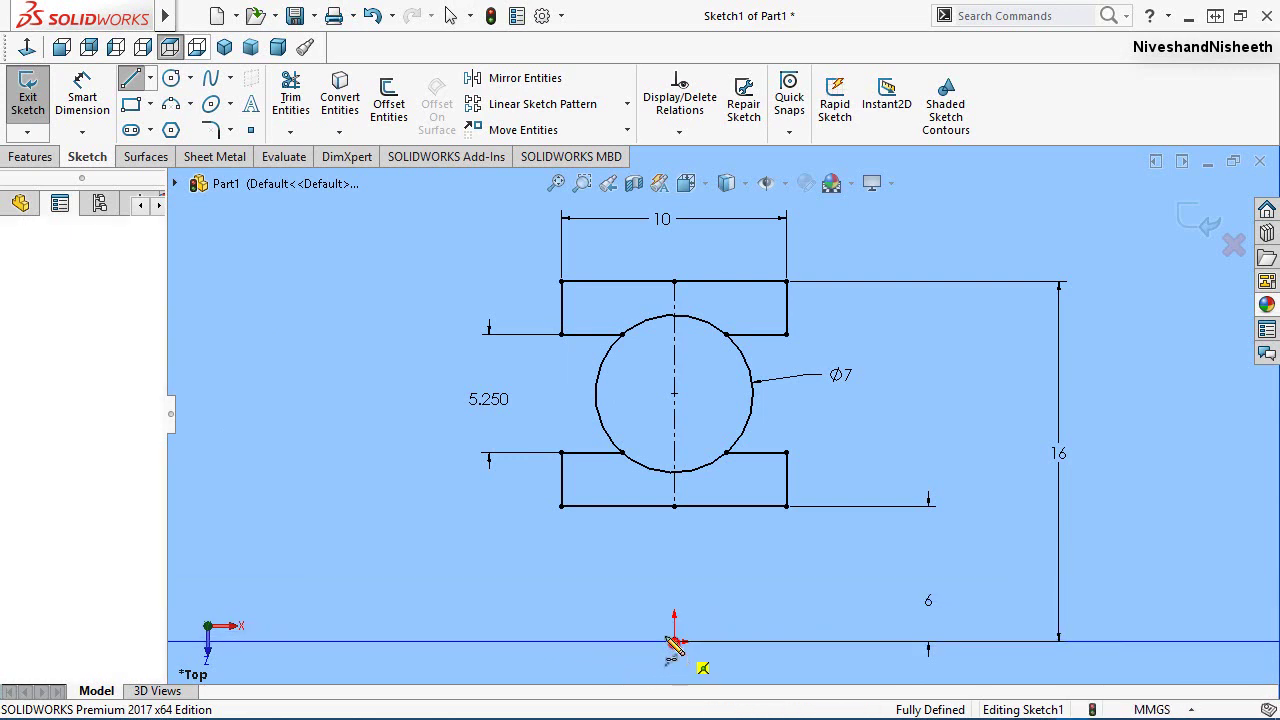
{"action": "right_click", "coordinate": [604, 590]}
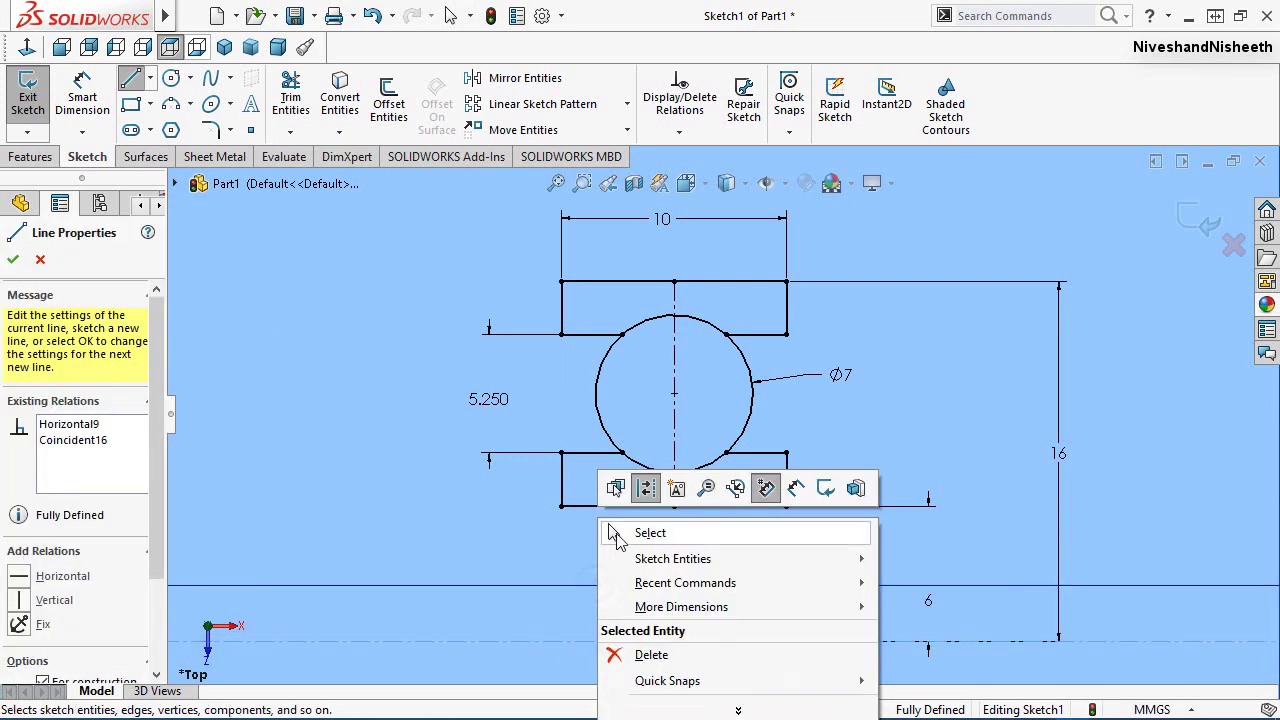
{"action": "left_click", "coordinate": [648, 533]}
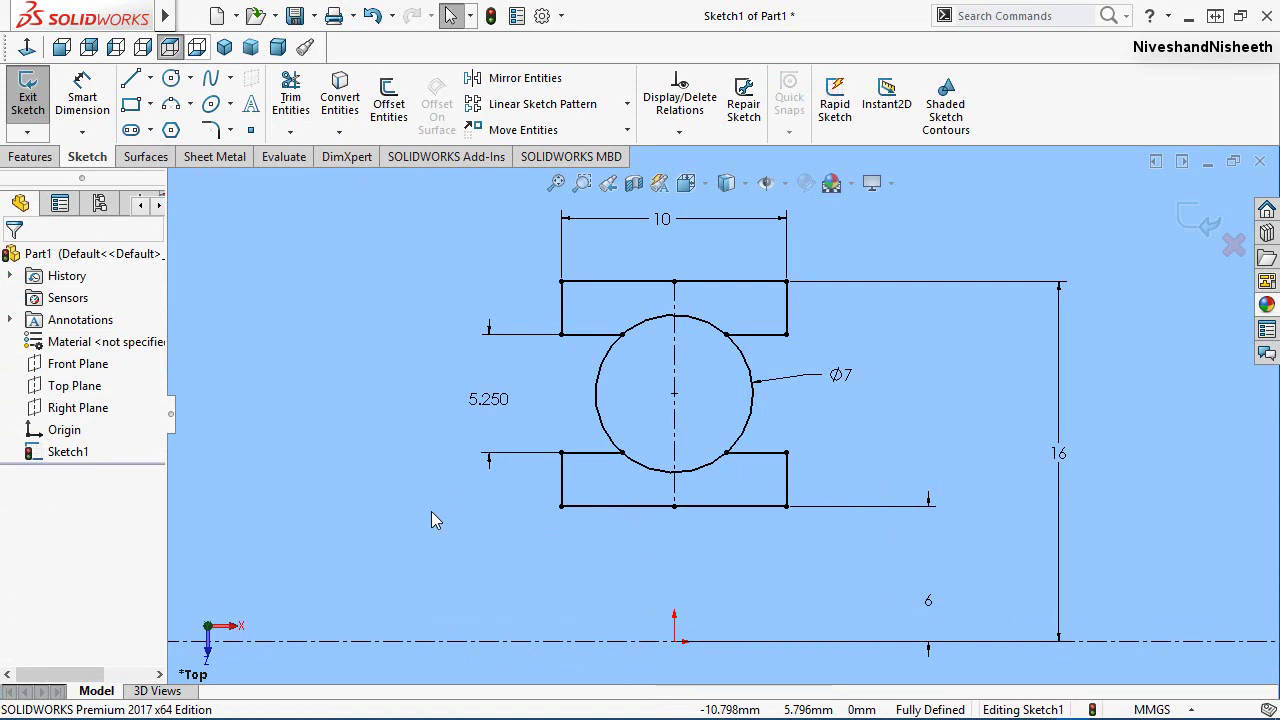
{"action": "left_click", "coordinate": [22, 96]}
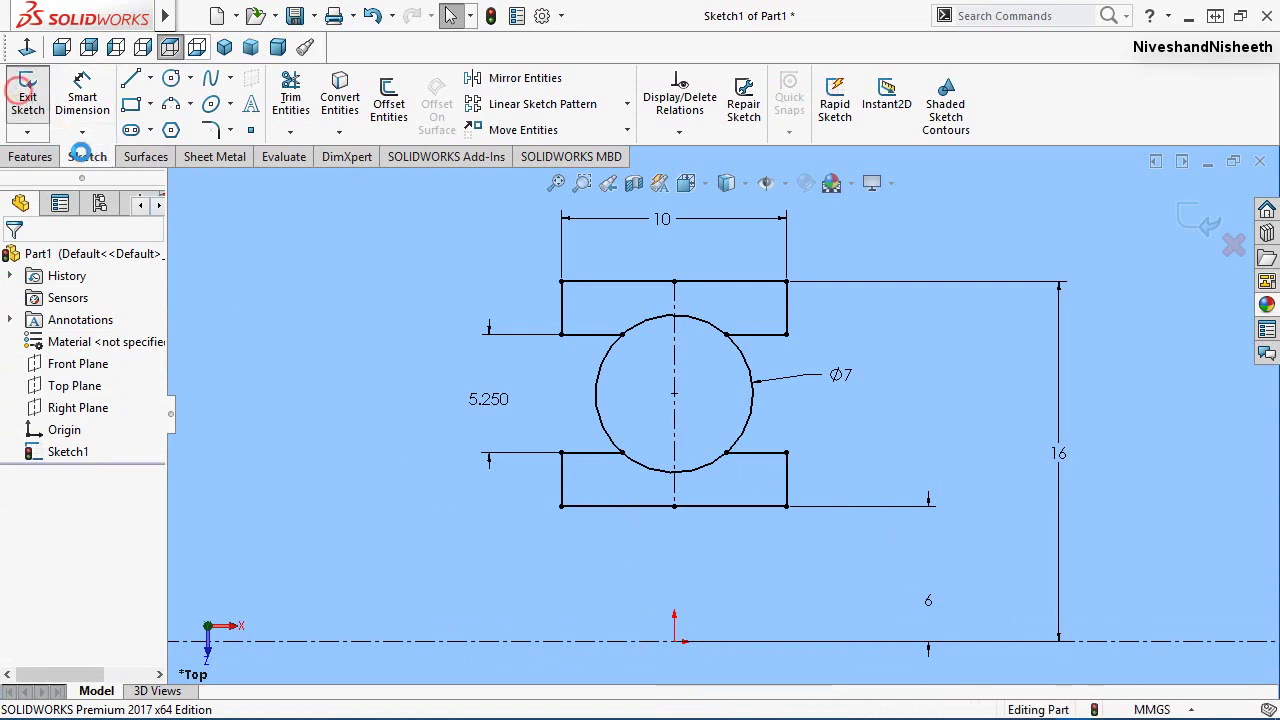
{"action": "left_click", "coordinate": [384, 325]}
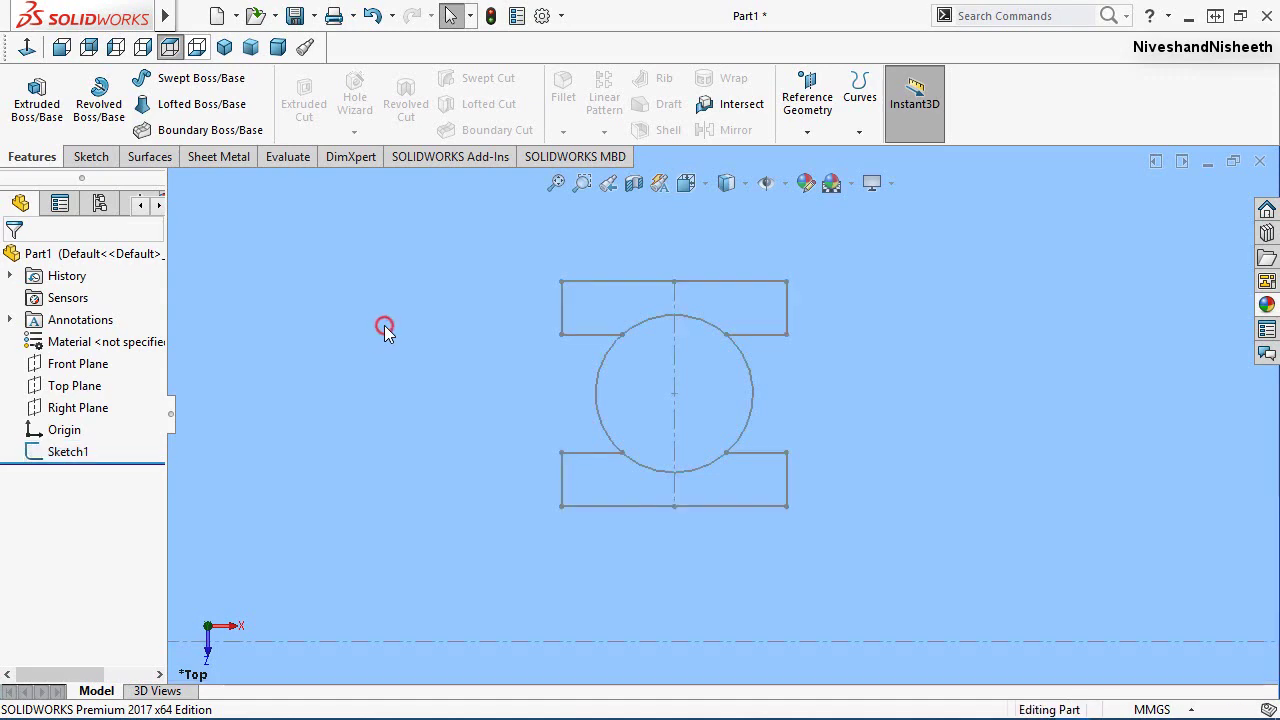
Step: Start a Revolved Boss/Base from the sketch in isometric view, with the two trimmed rectangle regions as selected contours
{"action": "left_click", "coordinate": [708, 190]}
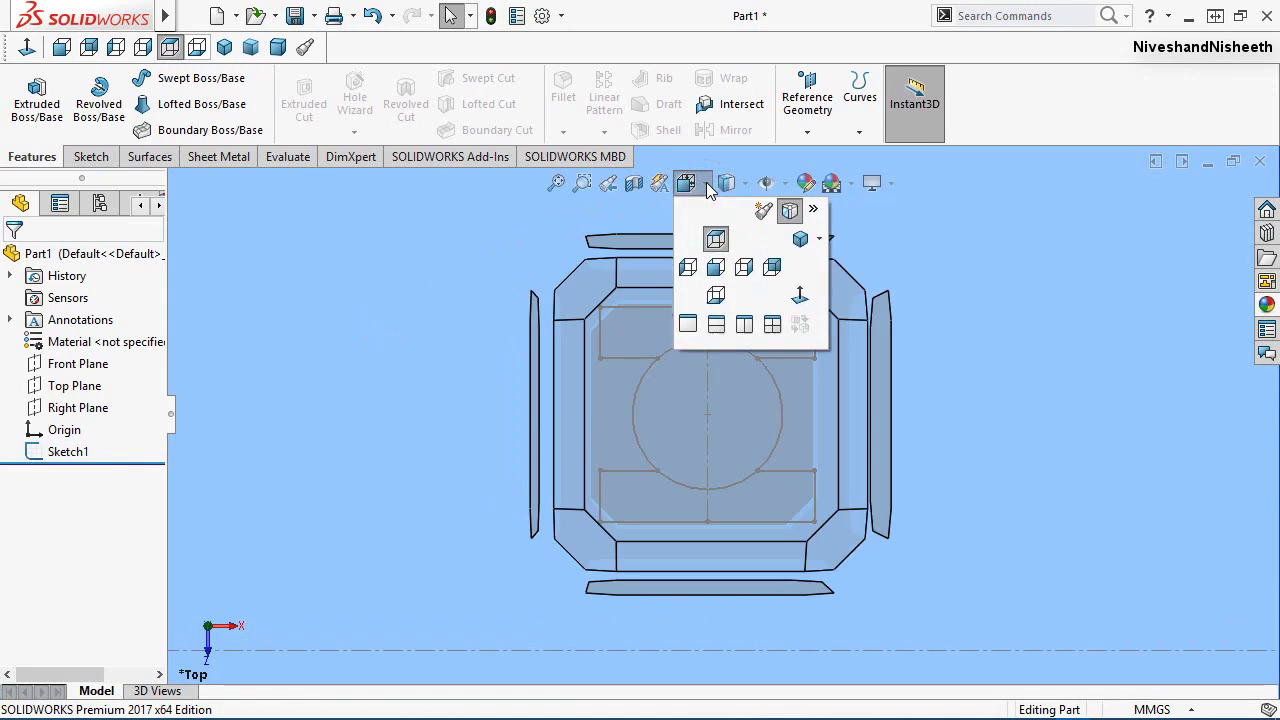
{"action": "left_click", "coordinate": [804, 243]}
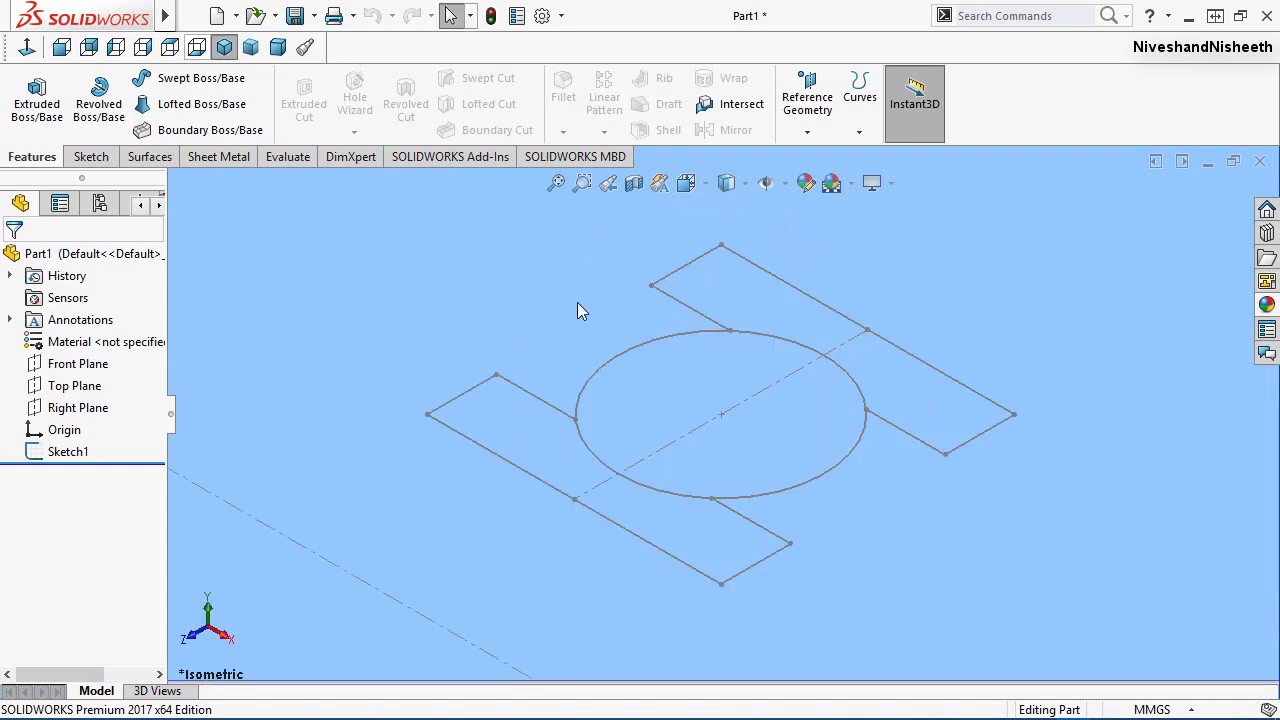
{"action": "left_click", "coordinate": [98, 100]}
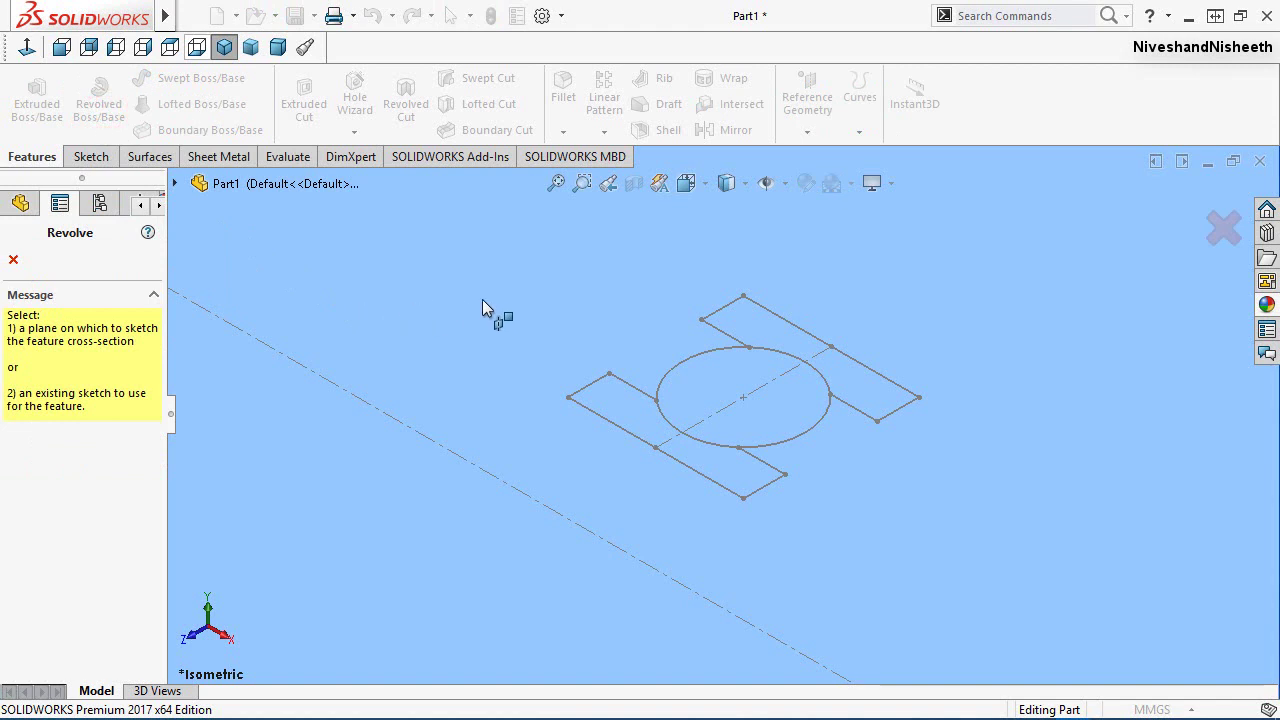
{"action": "left_click", "coordinate": [721, 311]}
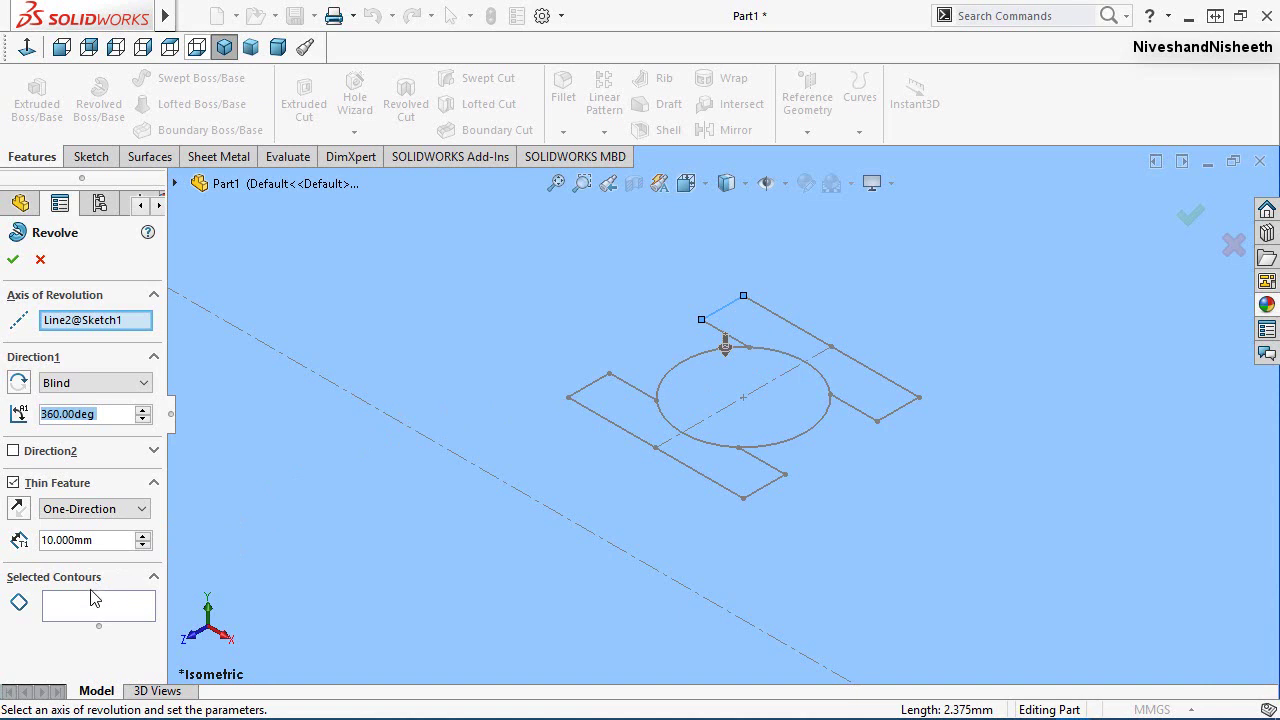
{"action": "left_click", "coordinate": [85, 611]}
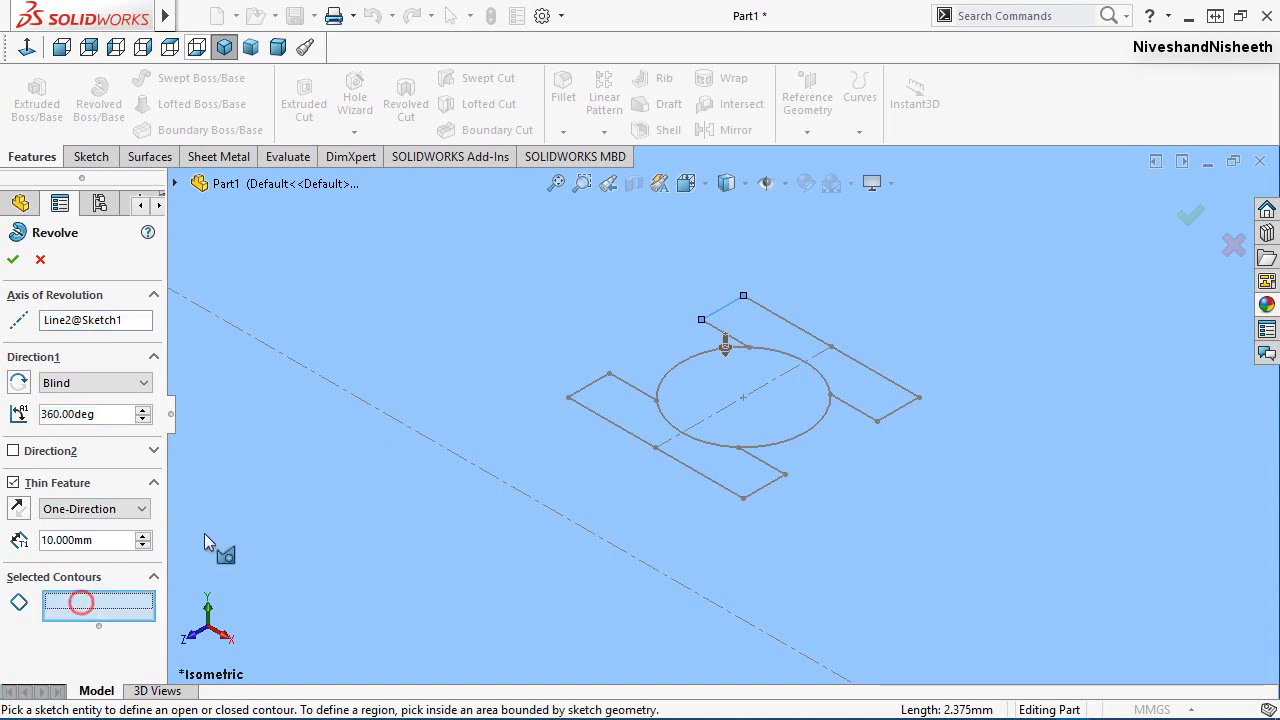
{"action": "left_click", "coordinate": [760, 336]}
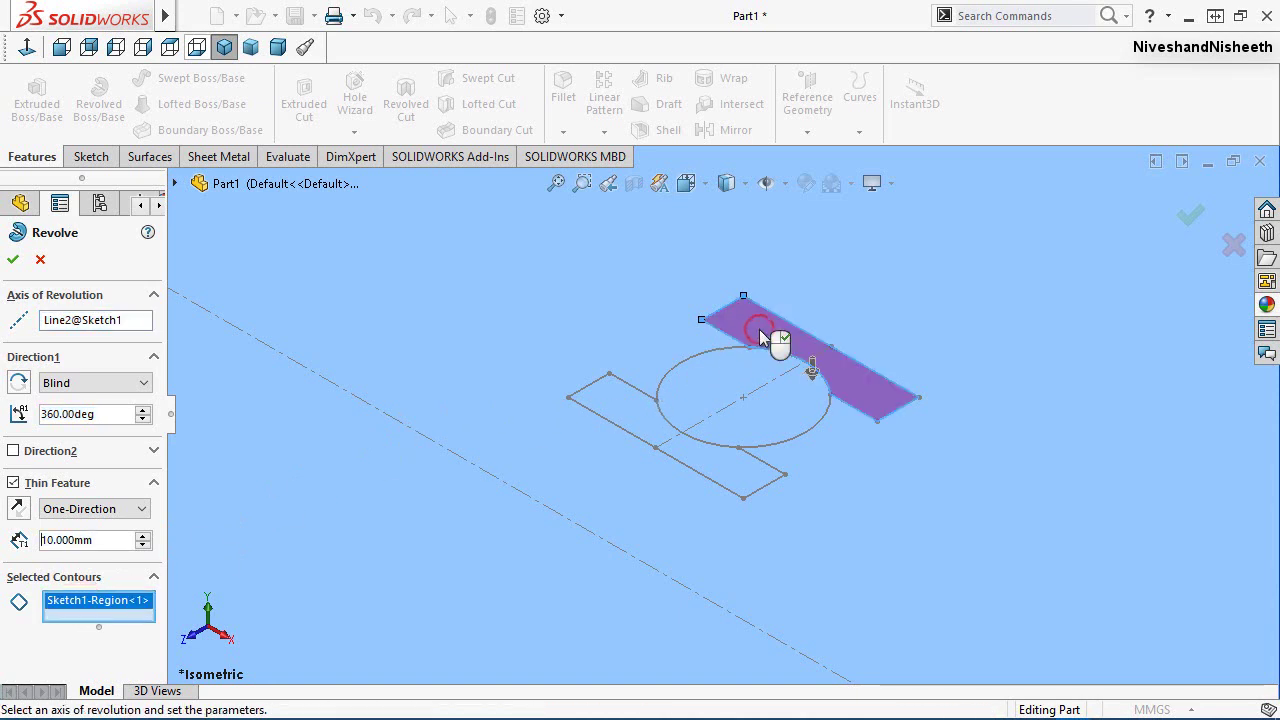
{"action": "left_click", "coordinate": [633, 413]}
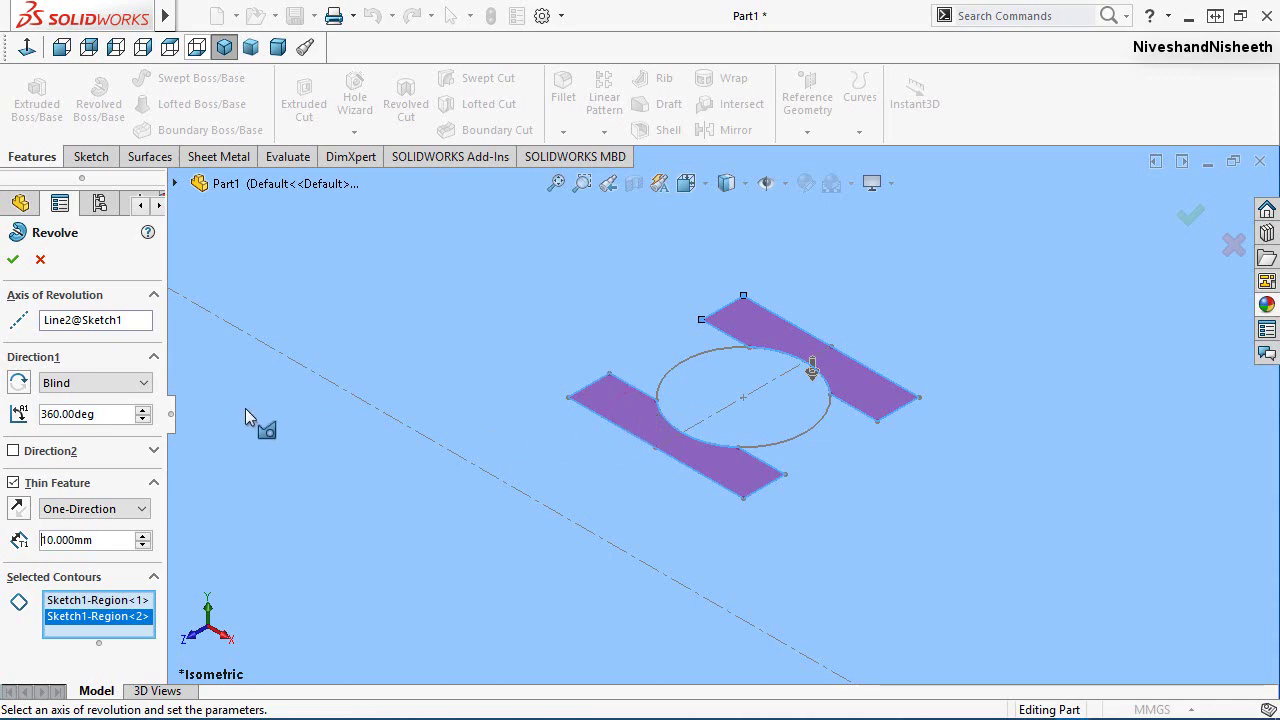
Step: Revolve both regions 360 degrees about the infinite horizontal construction line with Thin Feature turned off
{"action": "left_click", "coordinate": [130, 328]}
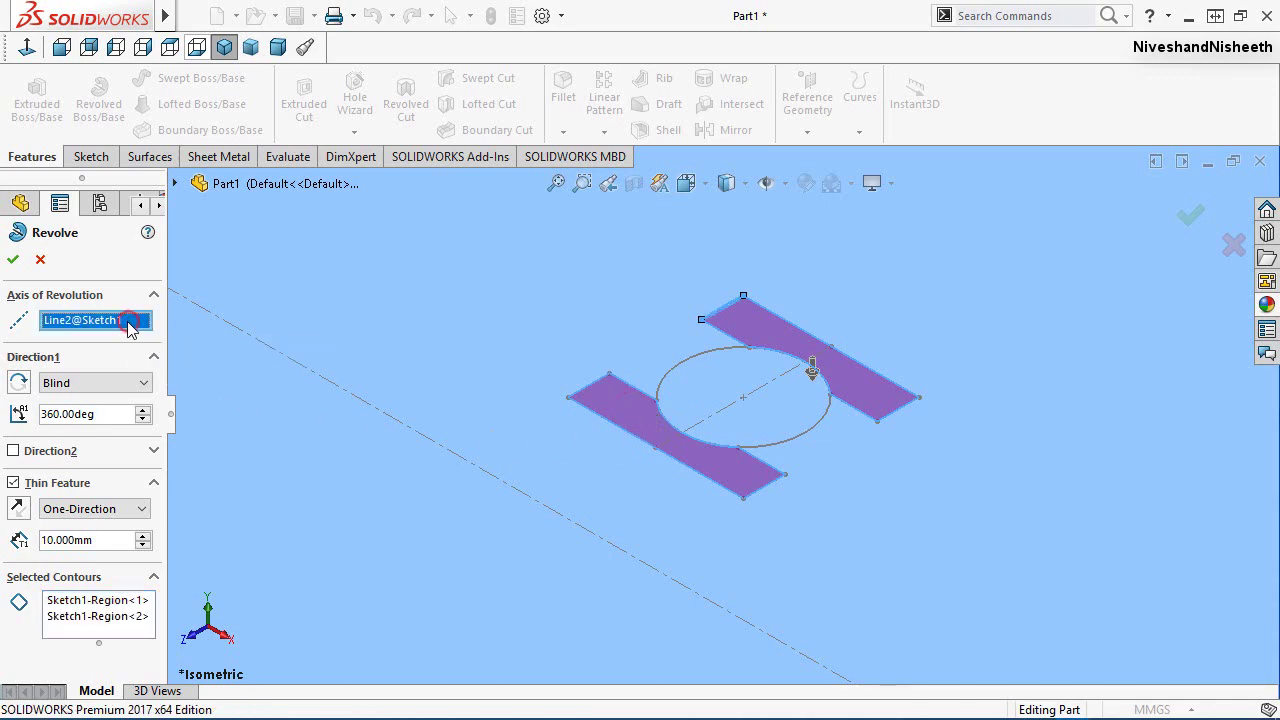
{"action": "left_click", "coordinate": [407, 436]}
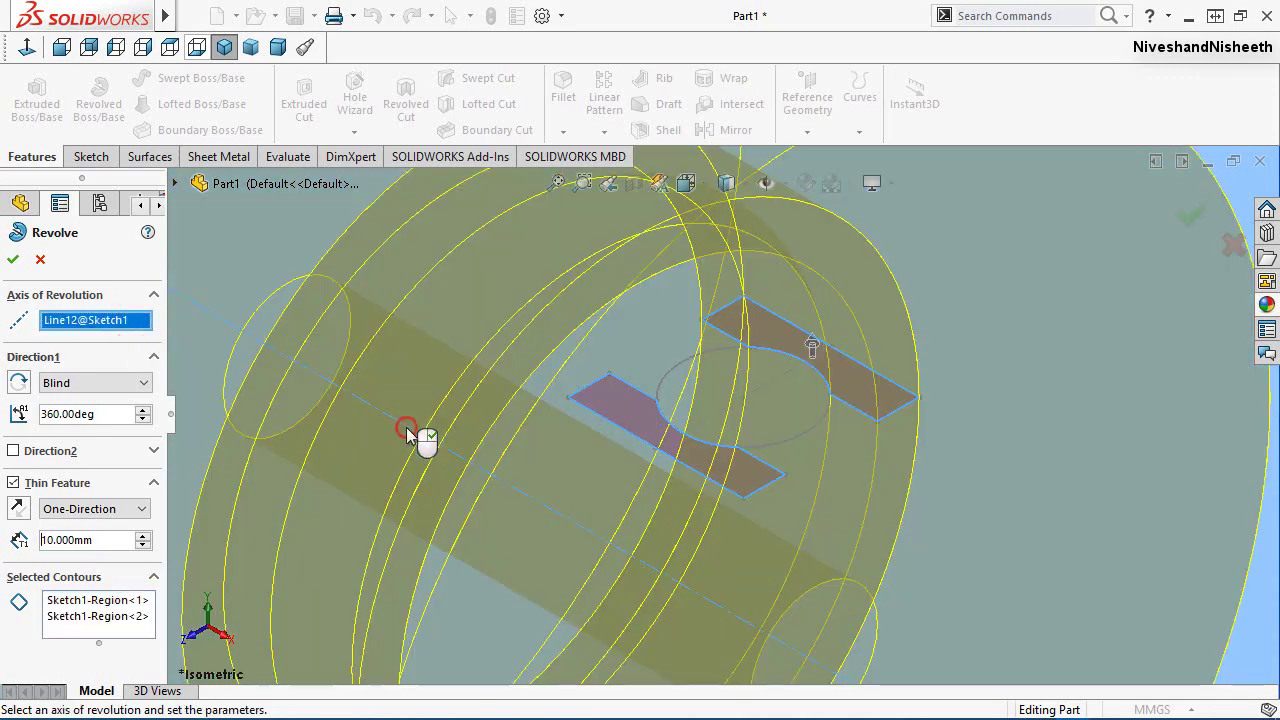
{"action": "key", "text": "f"}
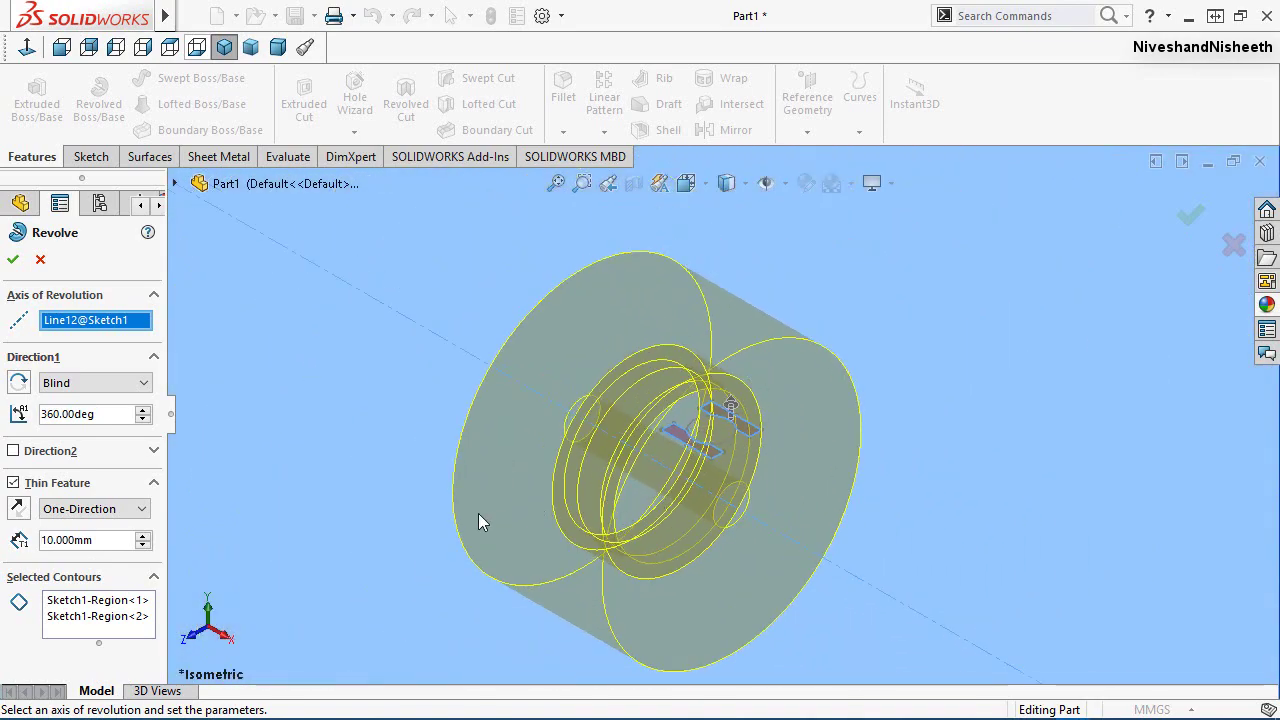
{"action": "left_click", "coordinate": [13, 484]}
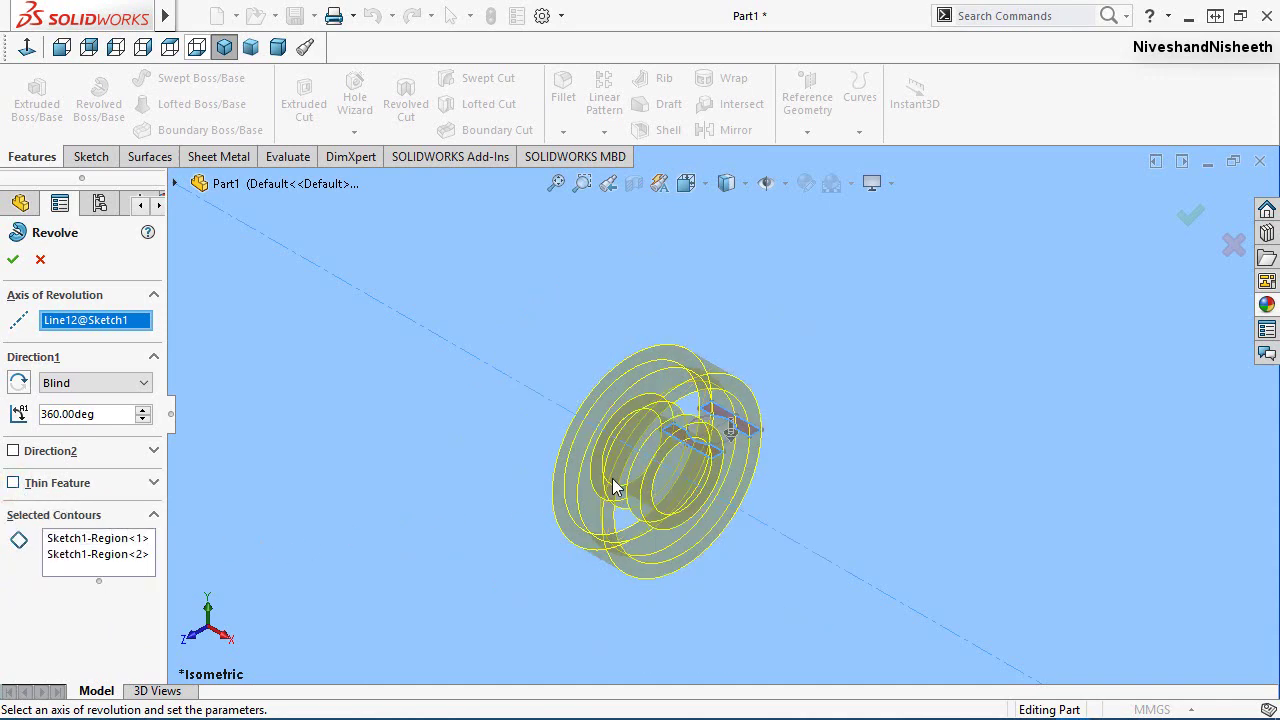
{"action": "scroll", "coordinate": [662, 474], "scroll_direction": "down", "scroll_amount": 3}
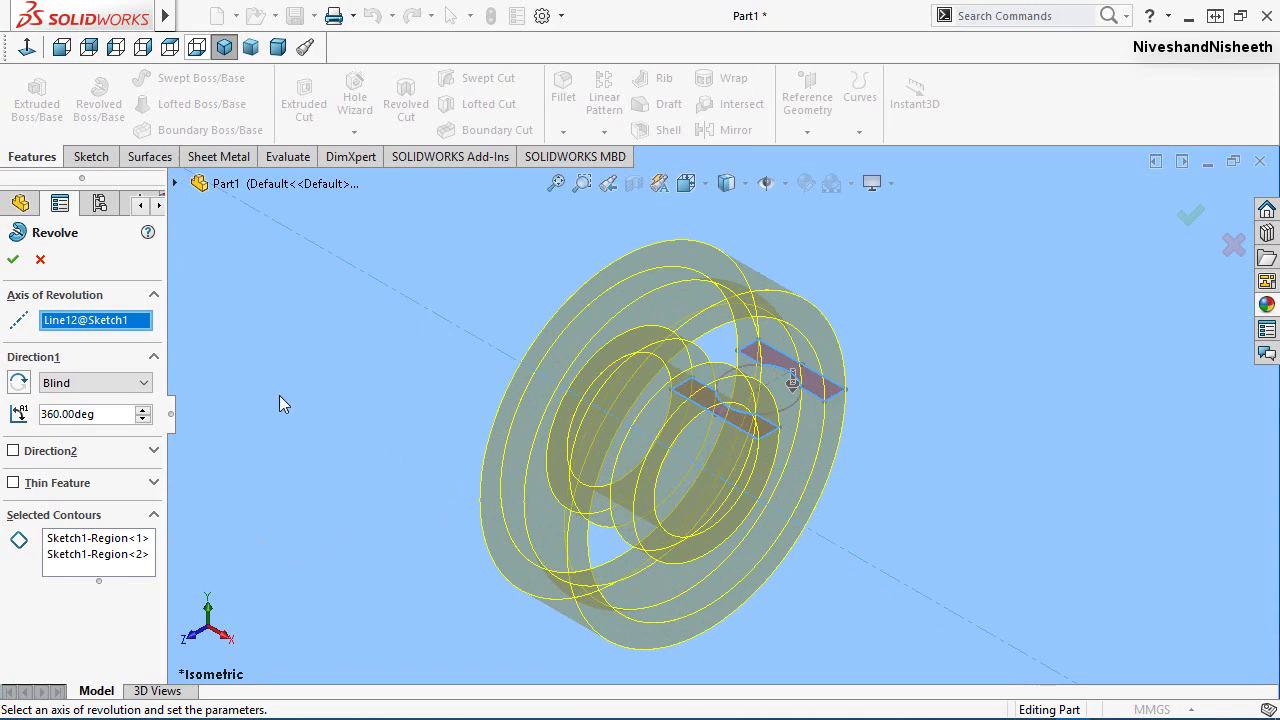
{"action": "left_click", "coordinate": [13, 260]}
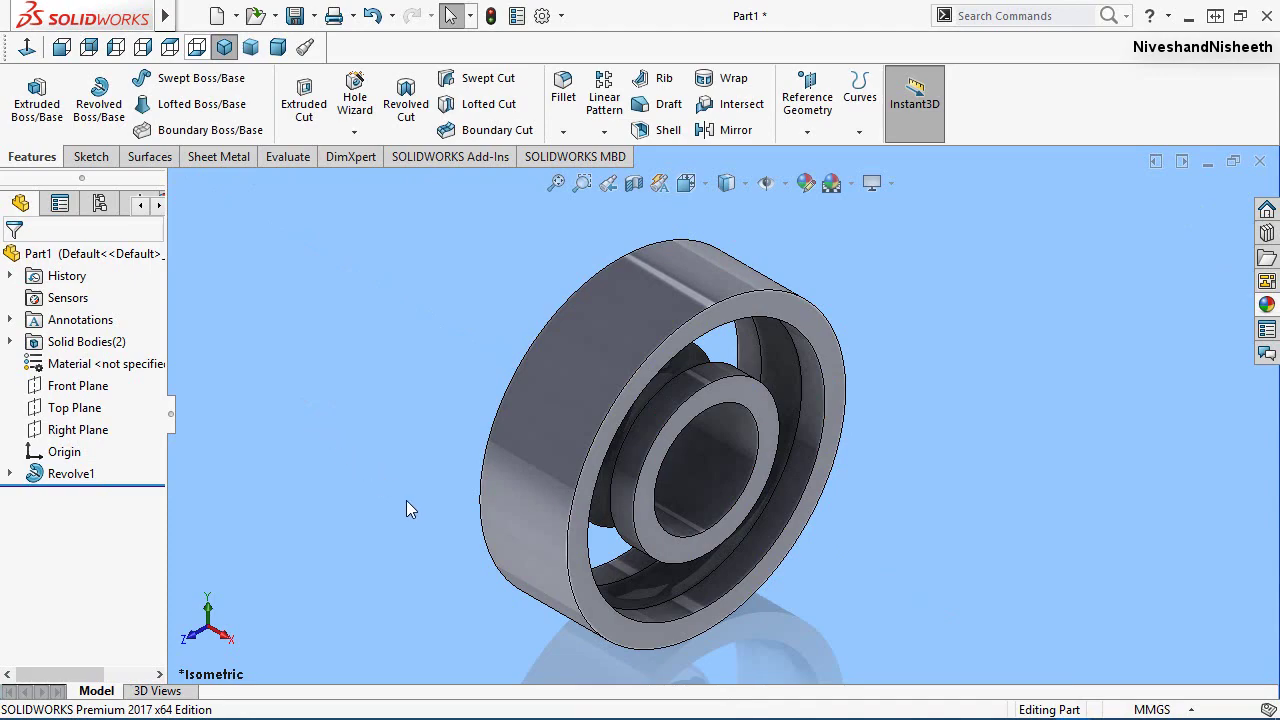
{"action": "middle_click_drag", "start_coordinate": [575, 573], "coordinate": [573, 530]}
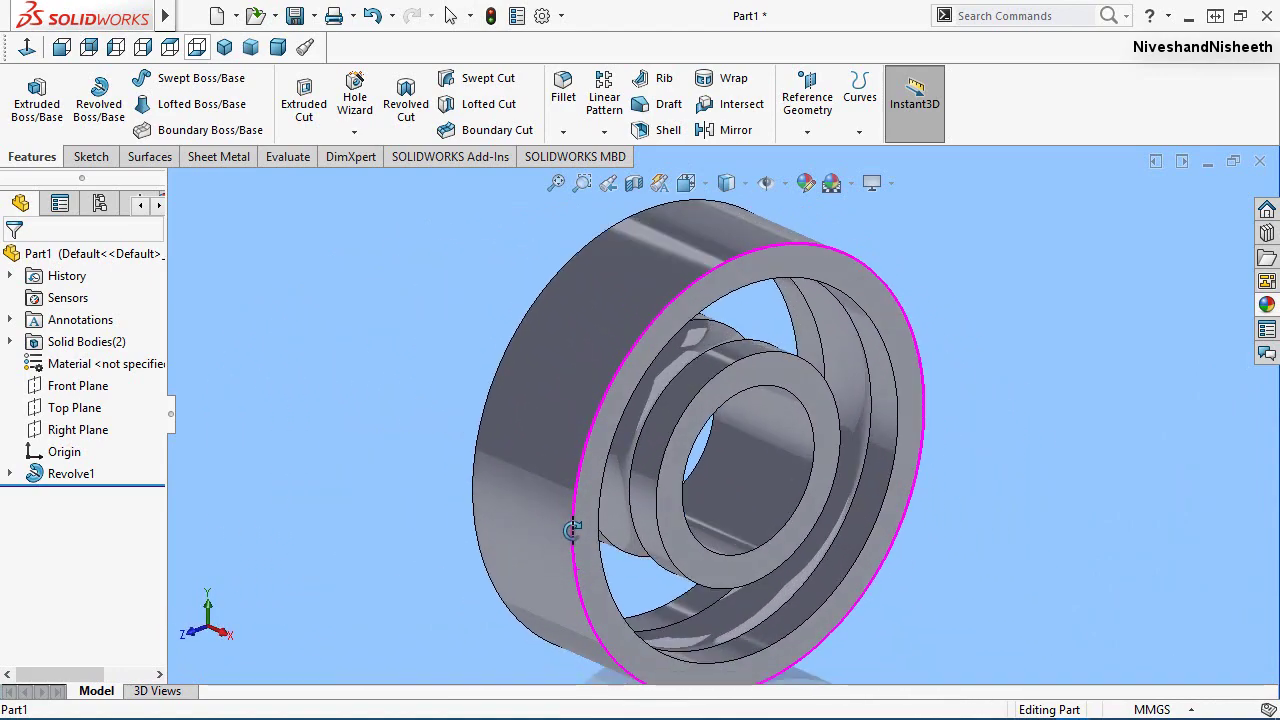
{"action": "left_click", "coordinate": [224, 47]}
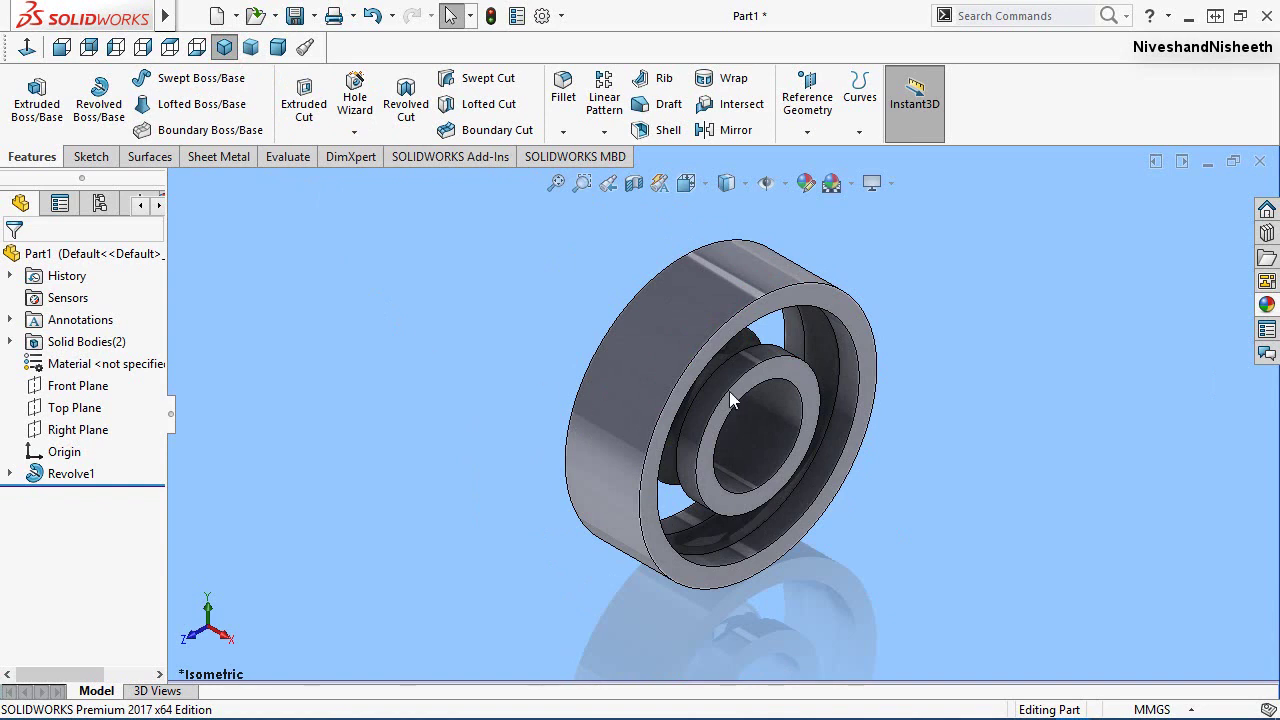
{"action": "scroll", "coordinate": [729, 391], "scroll_direction": "down", "scroll_amount": 2}
{"action": "left_click", "coordinate": [439, 323]}
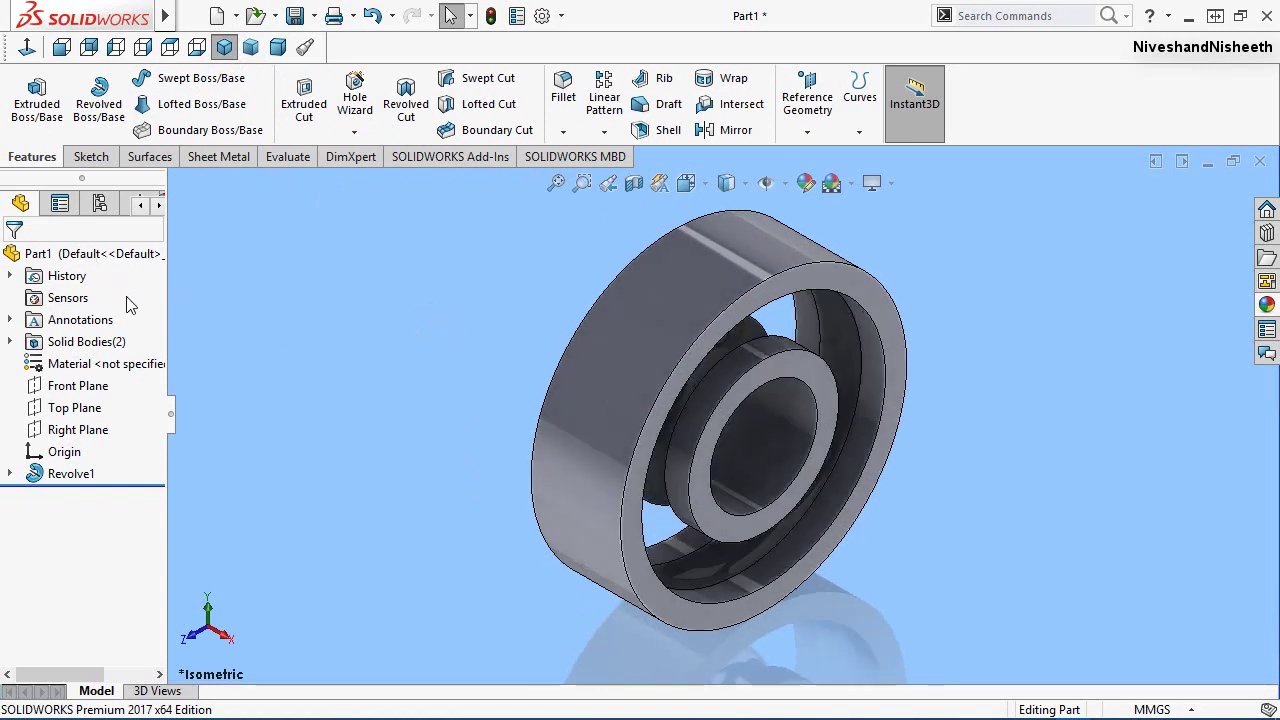
{"action": "left_click", "coordinate": [432, 324]}
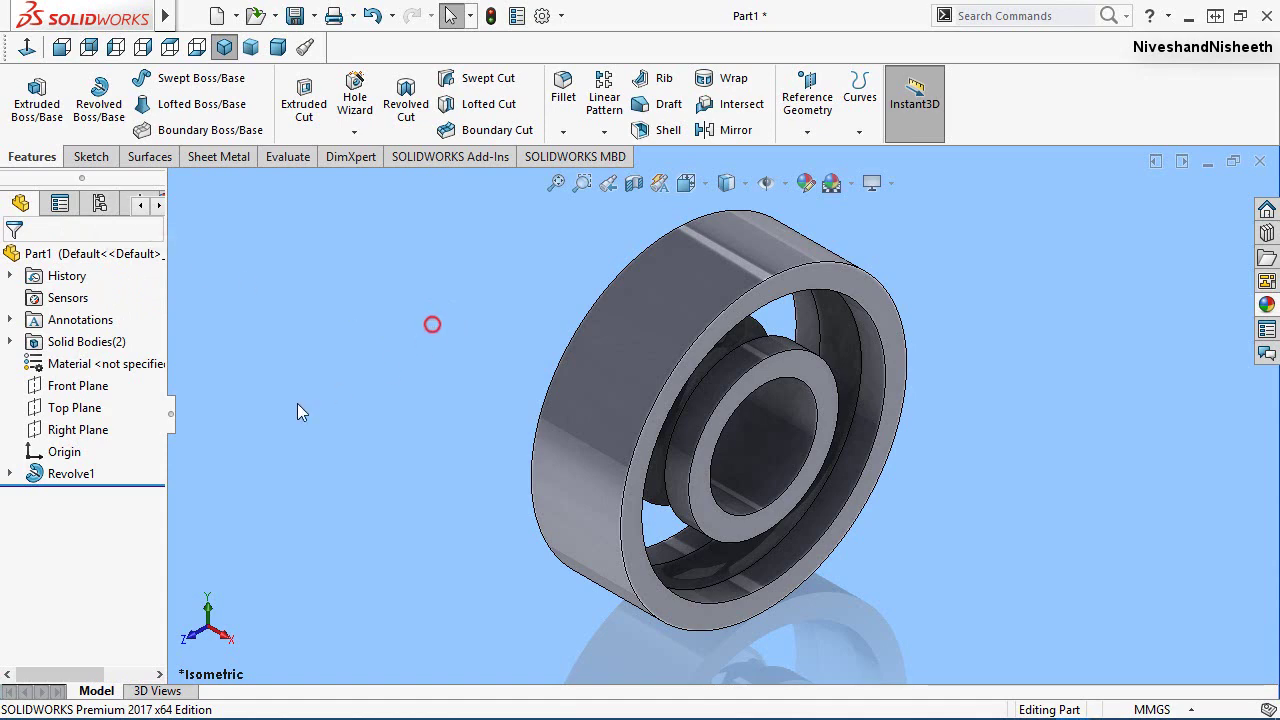
{"action": "left_click", "coordinate": [55, 478]}
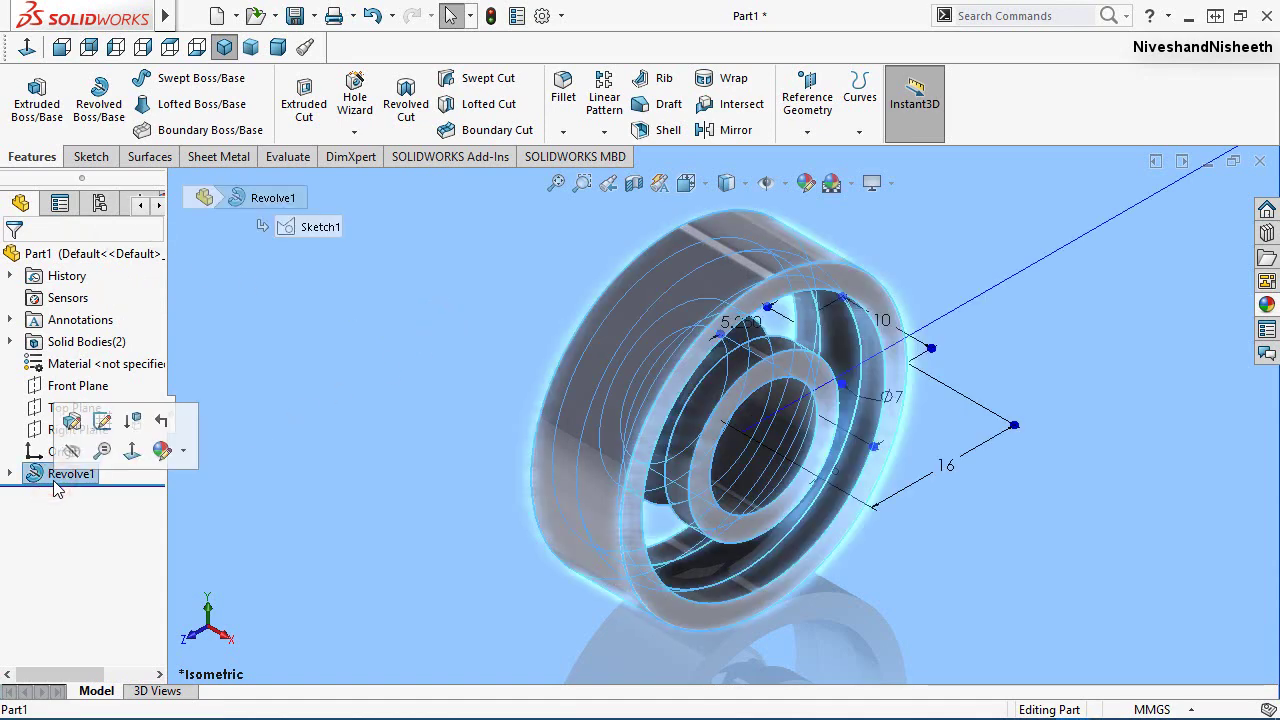
{"action": "left_click", "coordinate": [397, 396]}
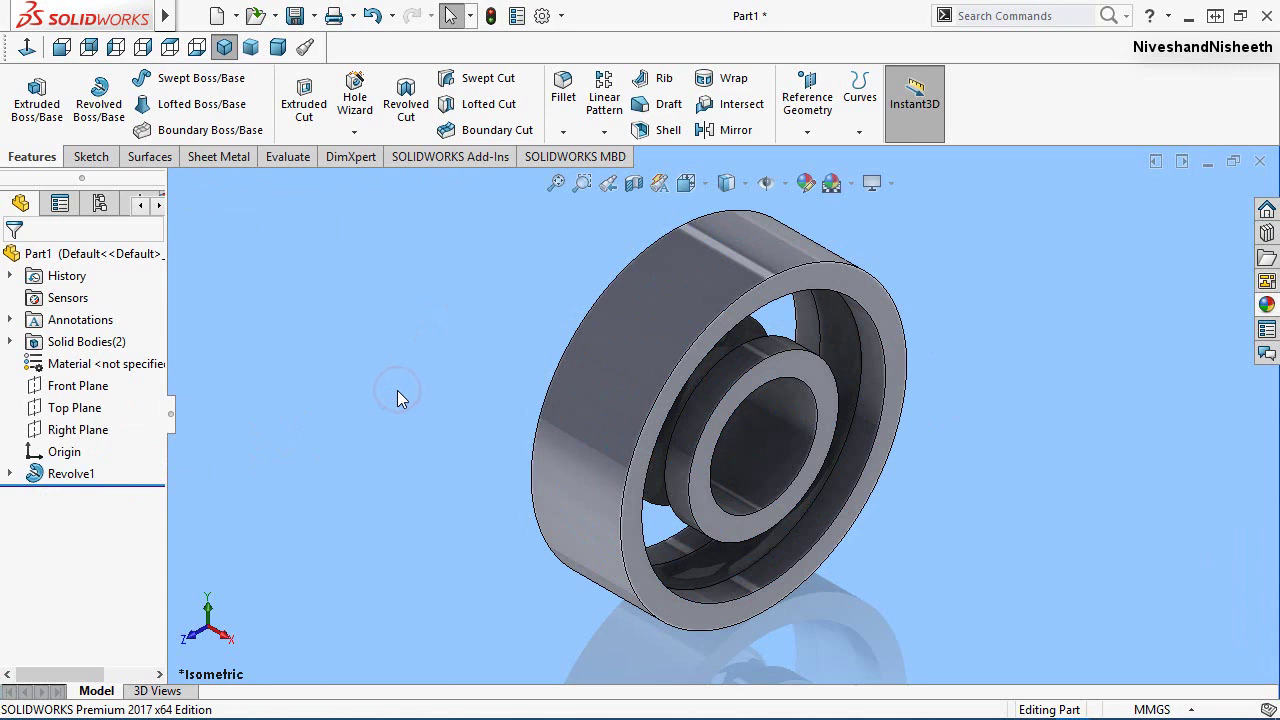
Step: Turn on the Directional1 light among the part's scene lights
{"action": "left_click", "coordinate": [159, 205]}
{"action": "left_click", "coordinate": [159, 205]}
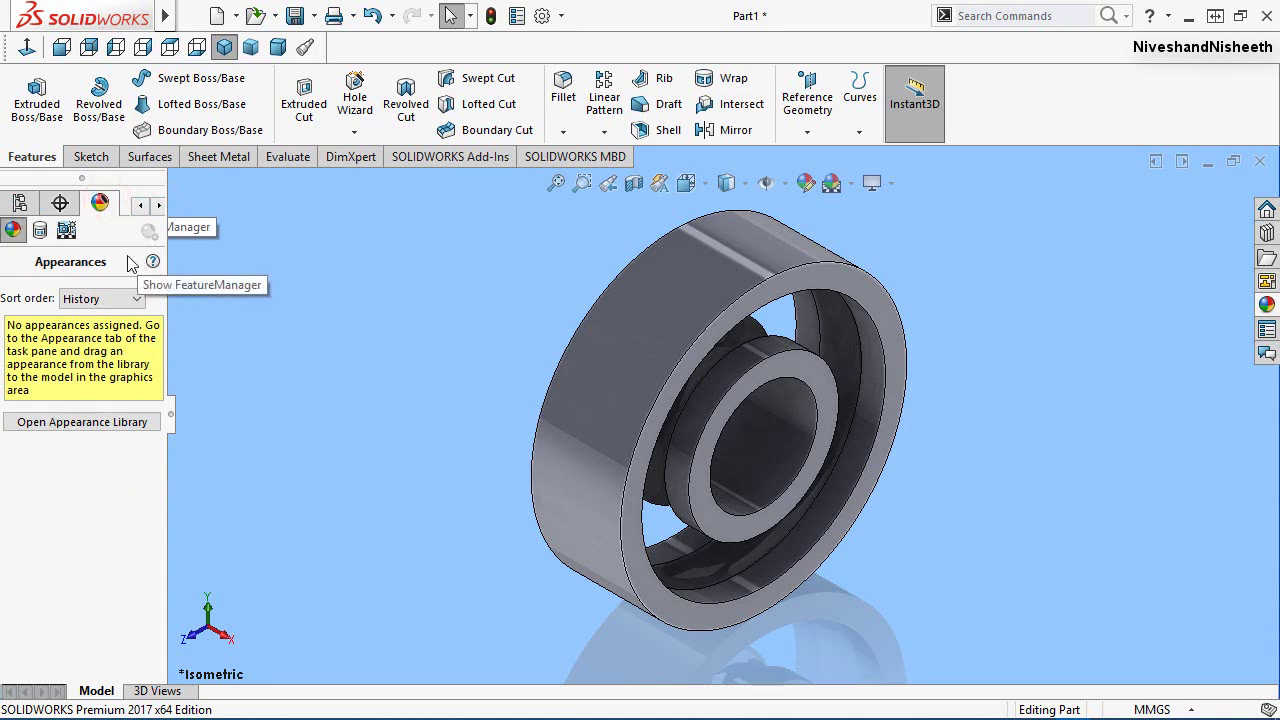
{"action": "left_click", "coordinate": [66, 232]}
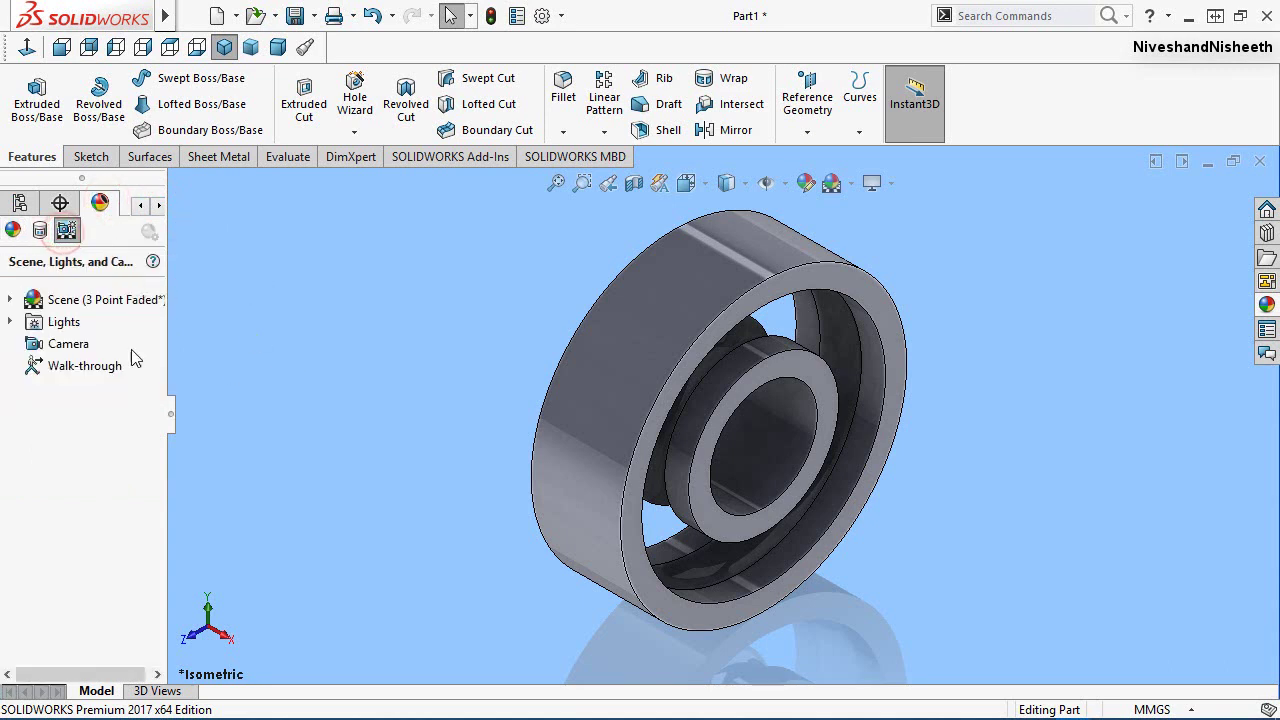
{"action": "left_click", "coordinate": [9, 324]}
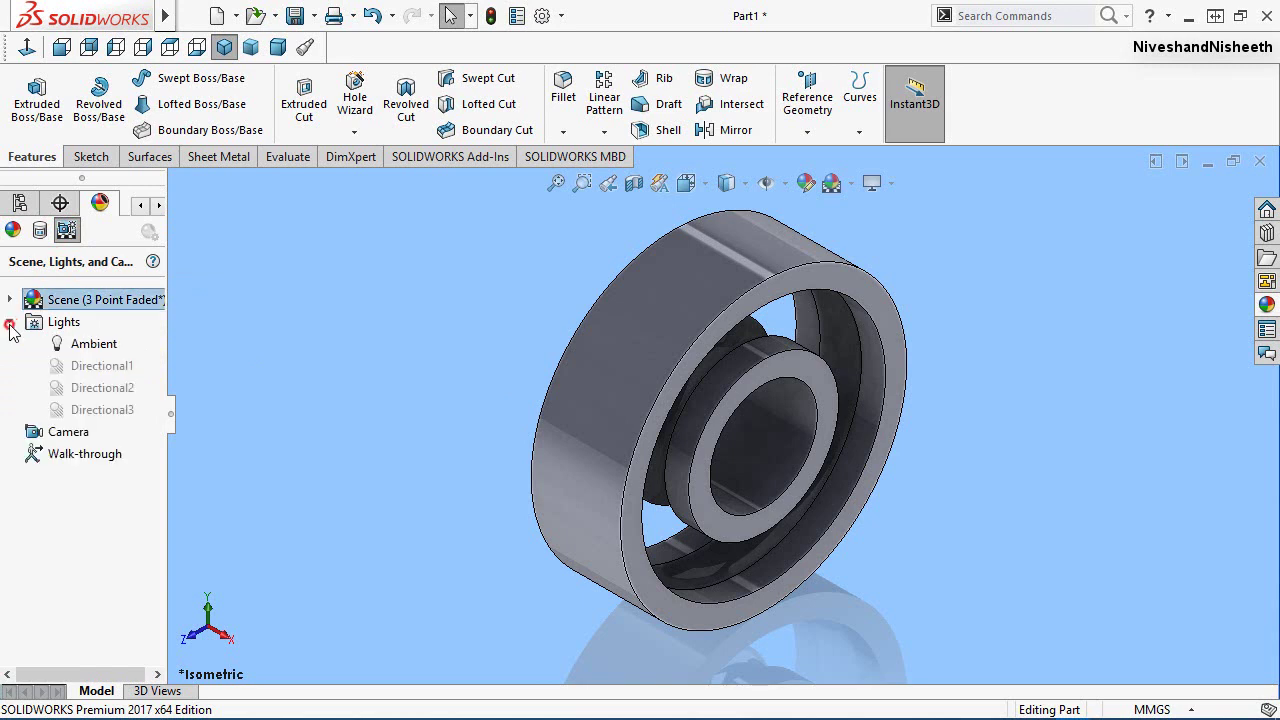
{"action": "left_click", "coordinate": [120, 368]}
{"action": "right_click", "coordinate": [122, 370]}
{"action": "left_click", "coordinate": [170, 377]}
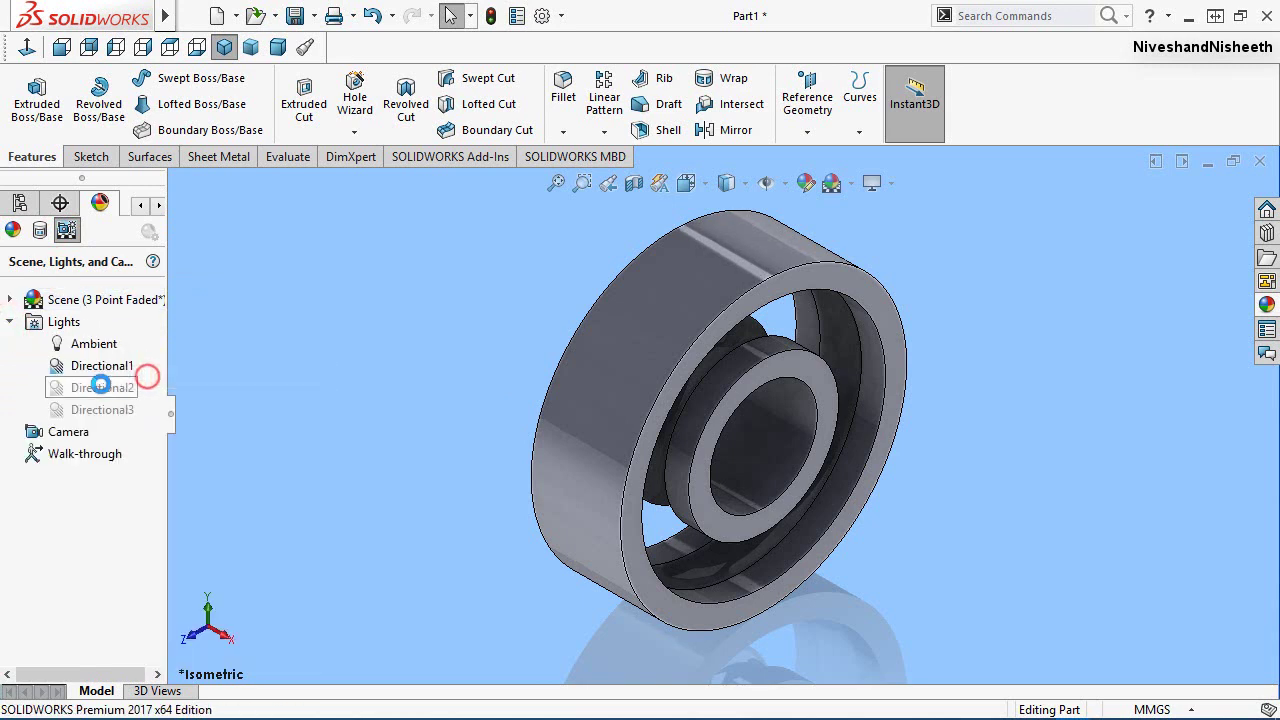
Step: Turn on the Directional2 and Directional3 lights and return to the part's feature tree
{"action": "left_click", "coordinate": [105, 390]}
{"action": "right_click", "coordinate": [105, 390]}
{"action": "left_click", "coordinate": [145, 398]}
{"action": "right_click", "coordinate": [110, 411]}
{"action": "left_click", "coordinate": [136, 428]}
{"action": "left_click", "coordinate": [254, 377]}
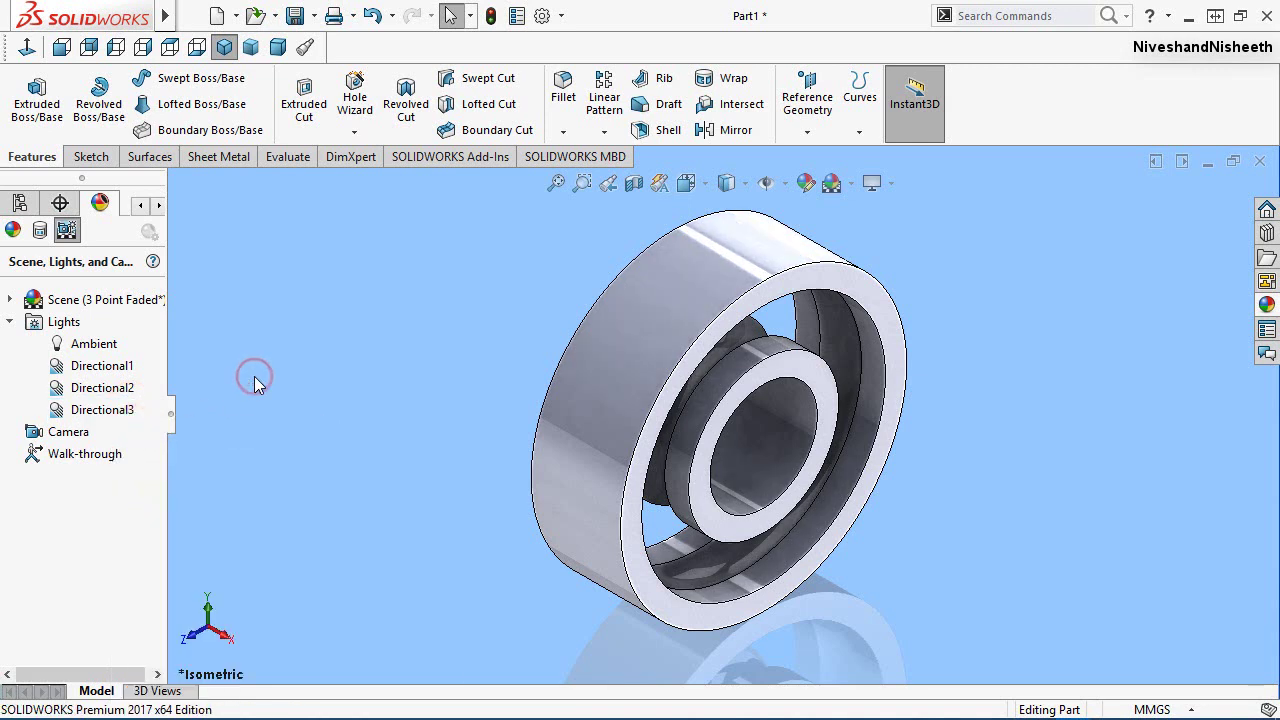
{"action": "left_click", "coordinate": [11, 322]}
{"action": "left_click", "coordinate": [20, 204]}
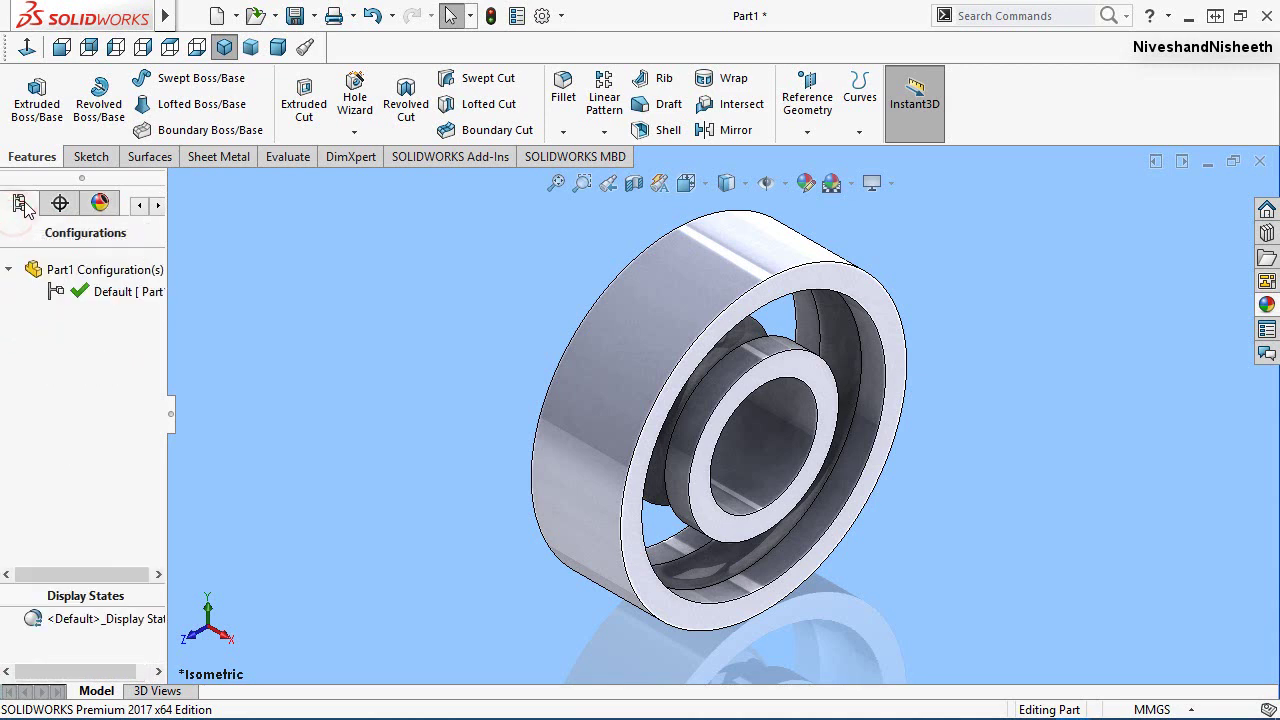
{"action": "left_click", "coordinate": [139, 205]}
{"action": "left_click", "coordinate": [139, 205]}
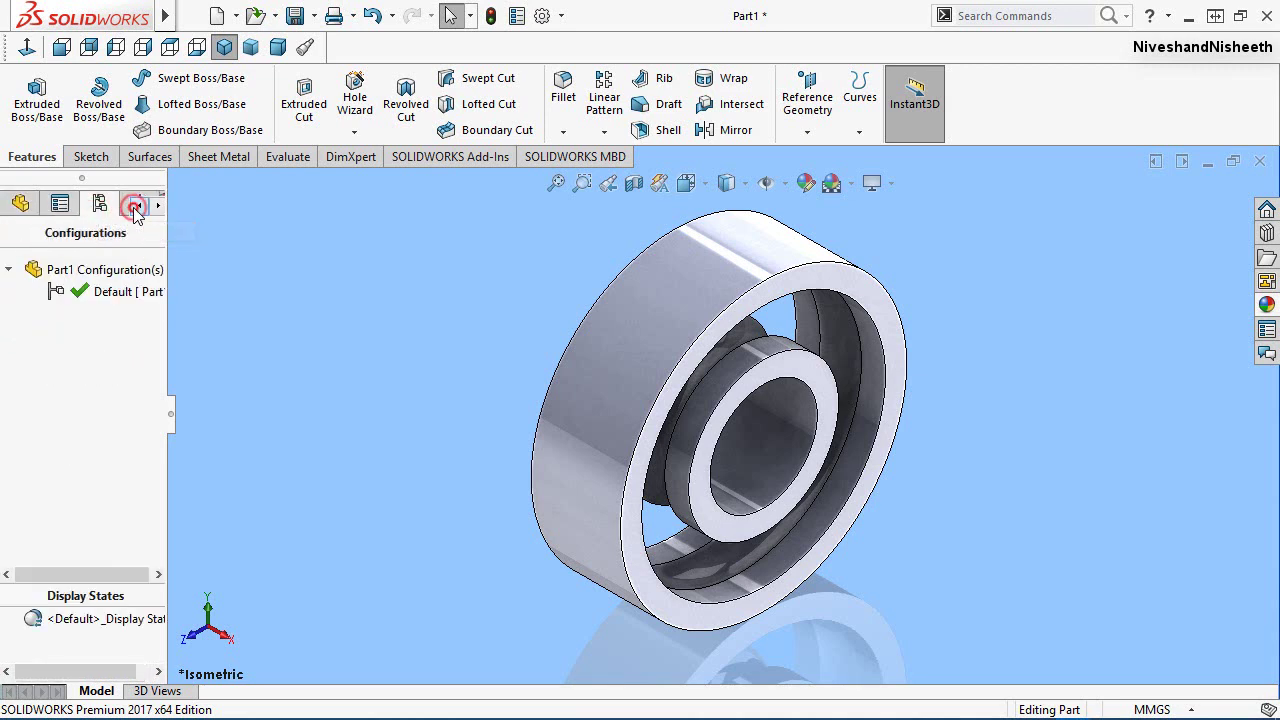
{"action": "left_click", "coordinate": [20, 204]}
{"action": "left_click", "coordinate": [375, 454]}
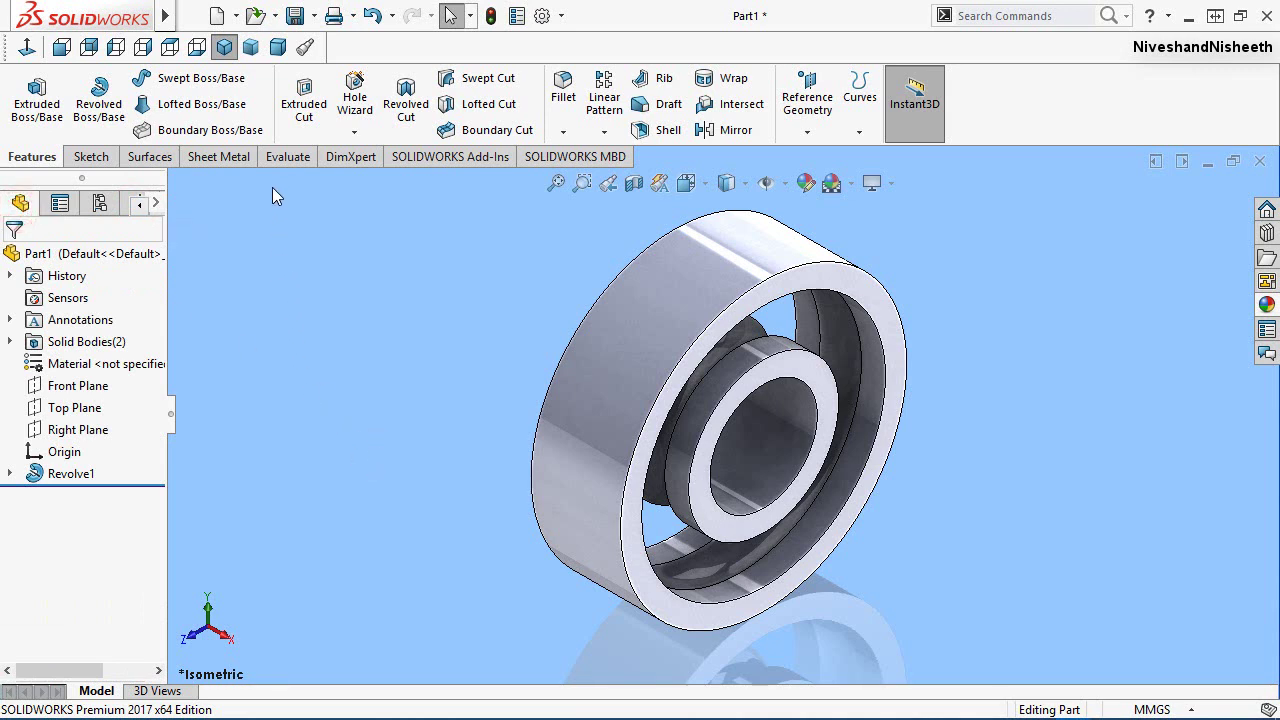
Step: Save the part as Ball Bearing in the Nivesh and Nisheeth folder
{"action": "left_click", "coordinate": [296, 16]}
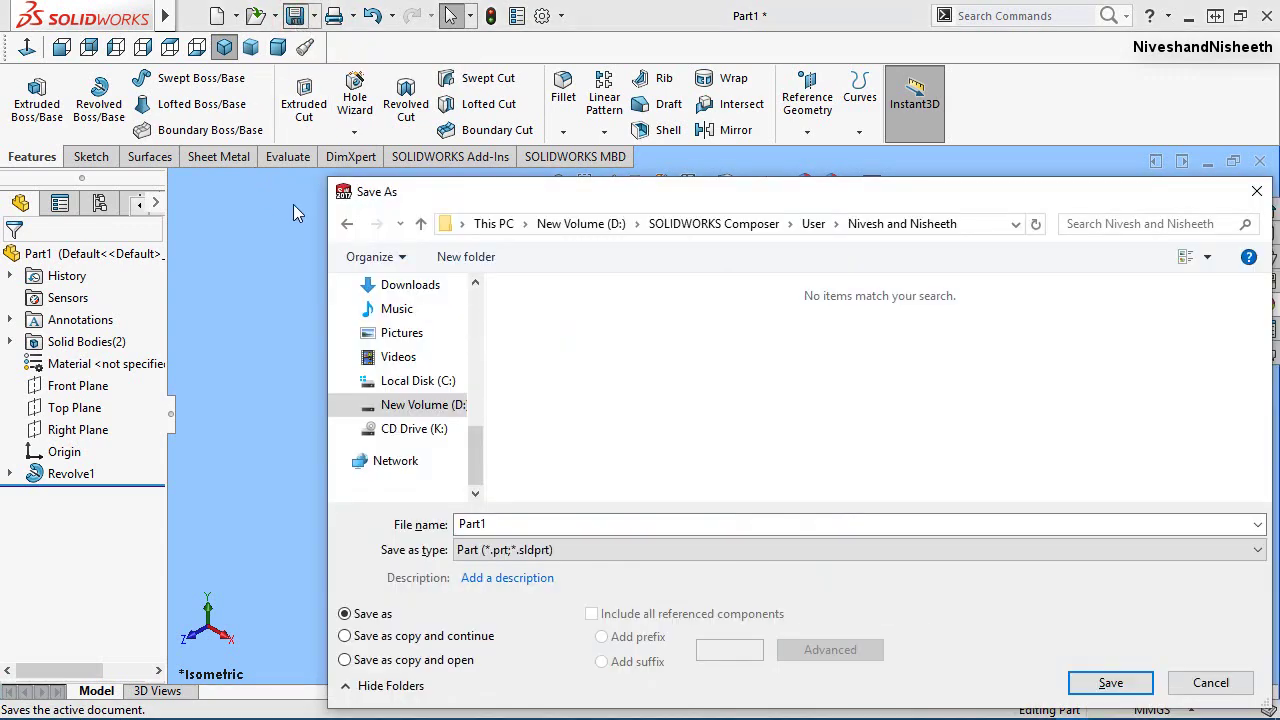
{"action": "left_click_drag", "start_coordinate": [403, 192], "coordinate": [261, 111]}
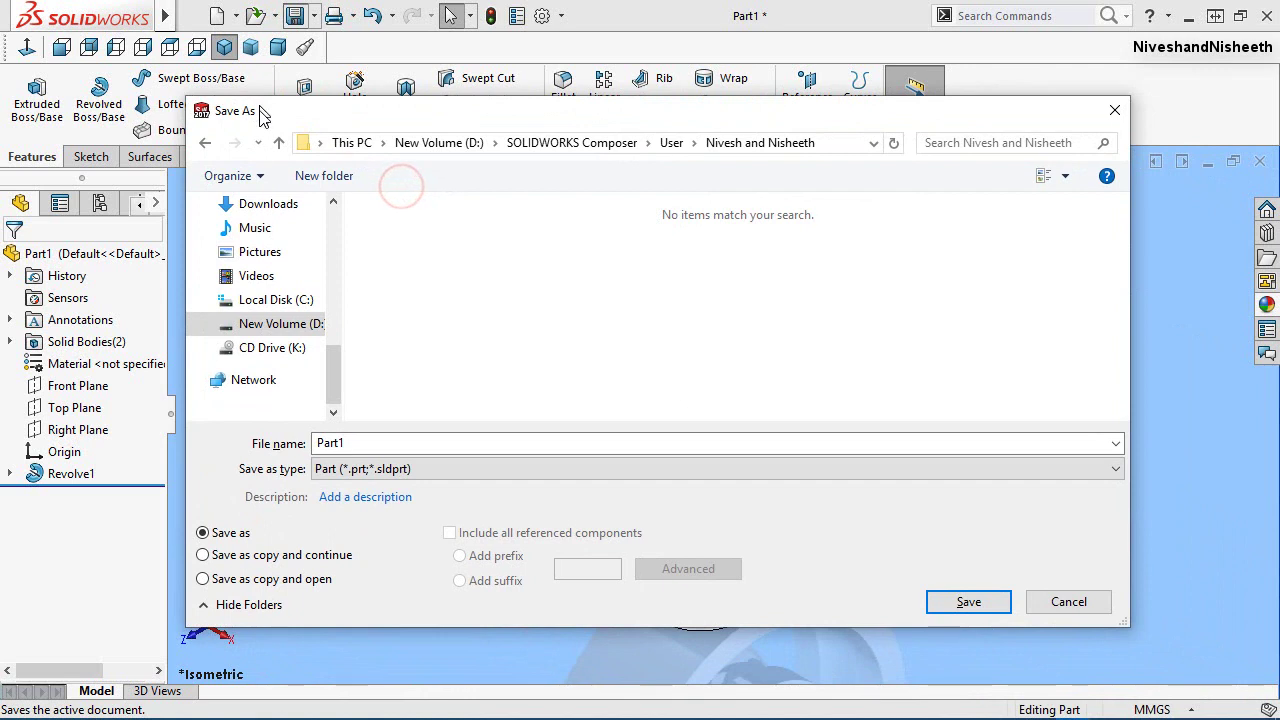
{"action": "double_click", "coordinate": [355, 444]}
{"action": "type", "text": "Ball Bearing"}
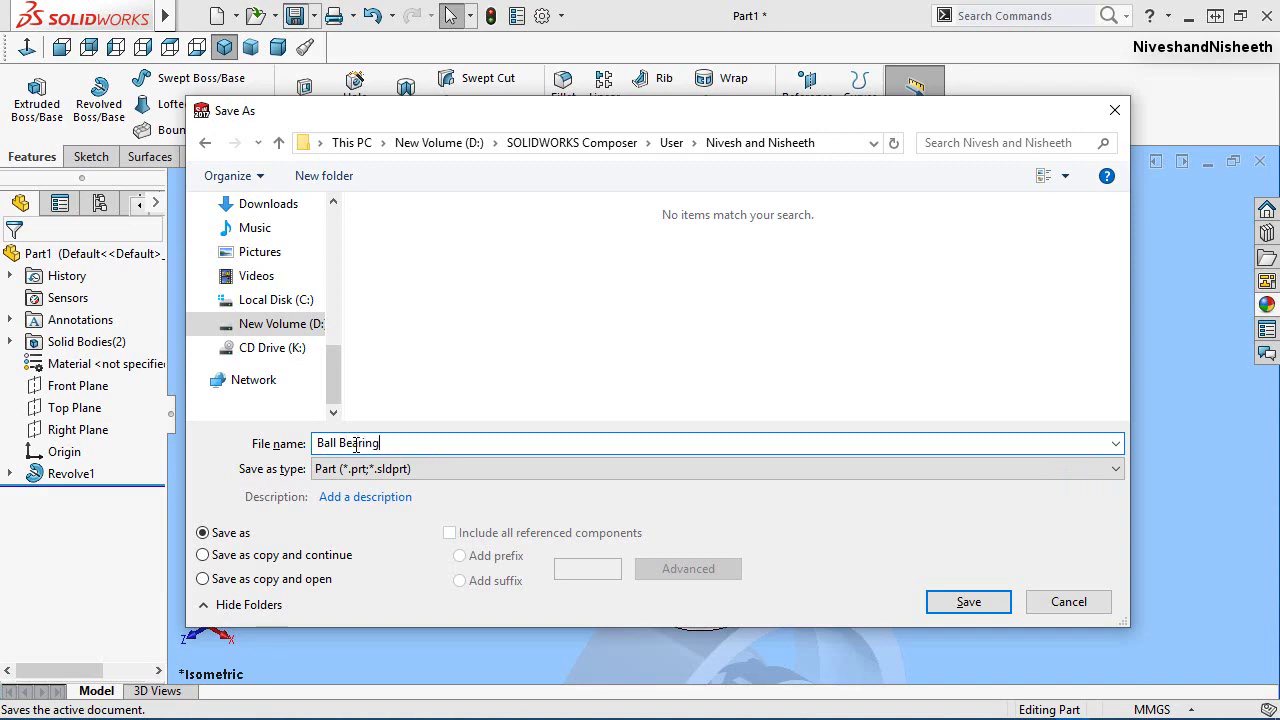
{"action": "left_click", "coordinate": [971, 605]}
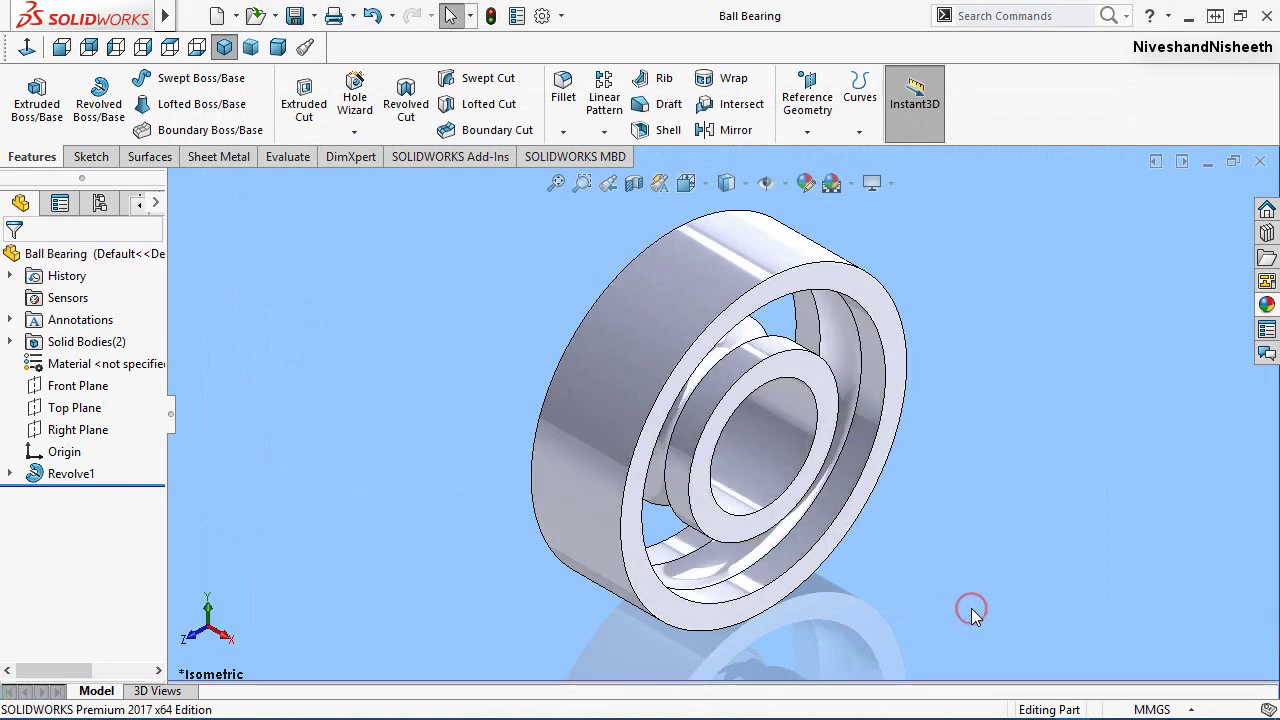
Step: Apply the polished steel appearance from the Metal > Steel library to the whole part
{"action": "left_click", "coordinate": [1266, 306]}
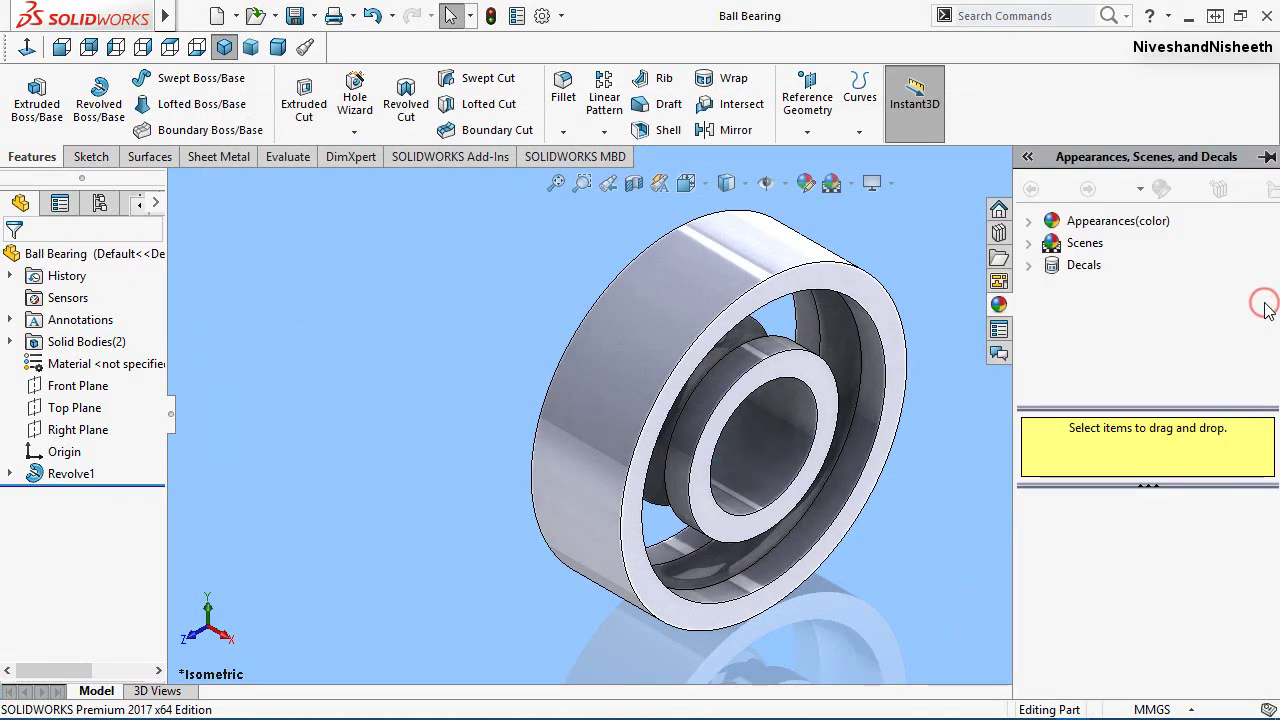
{"action": "left_click", "coordinate": [1031, 223]}
{"action": "left_click", "coordinate": [1052, 266]}
{"action": "left_click", "coordinate": [1051, 270]}
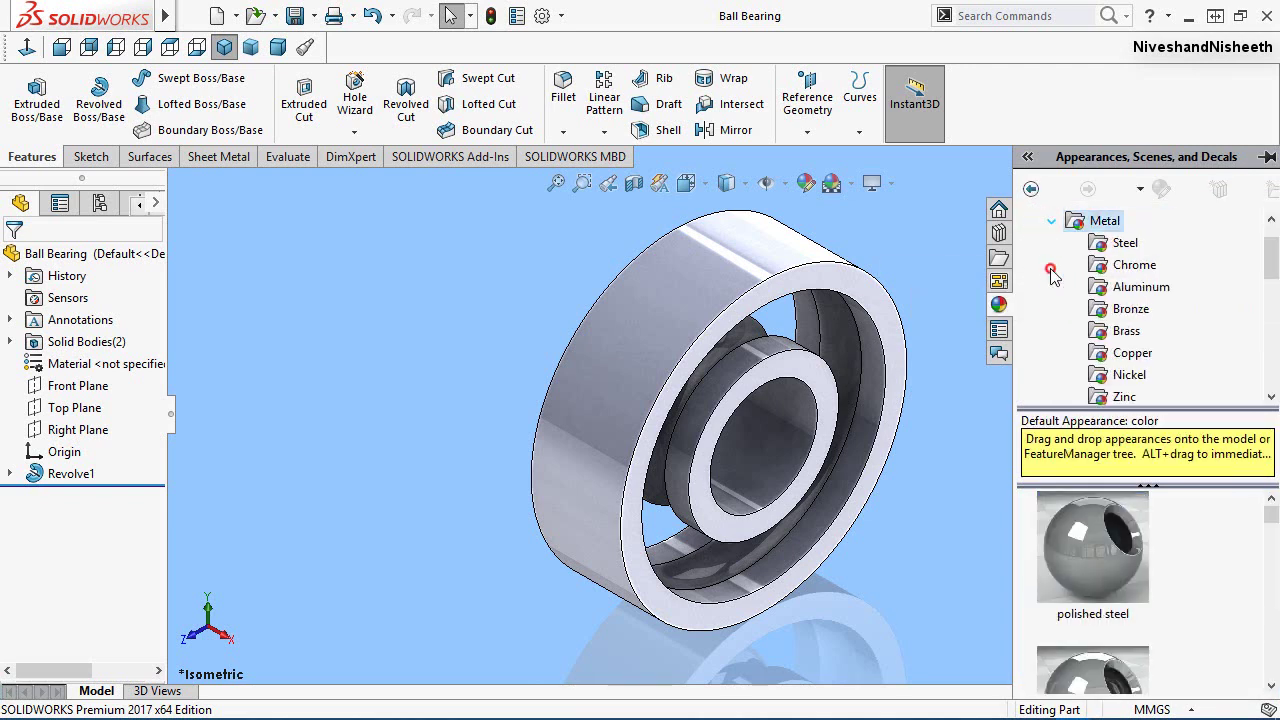
{"action": "left_click", "coordinate": [1115, 240]}
{"action": "double_click", "coordinate": [1094, 557]}
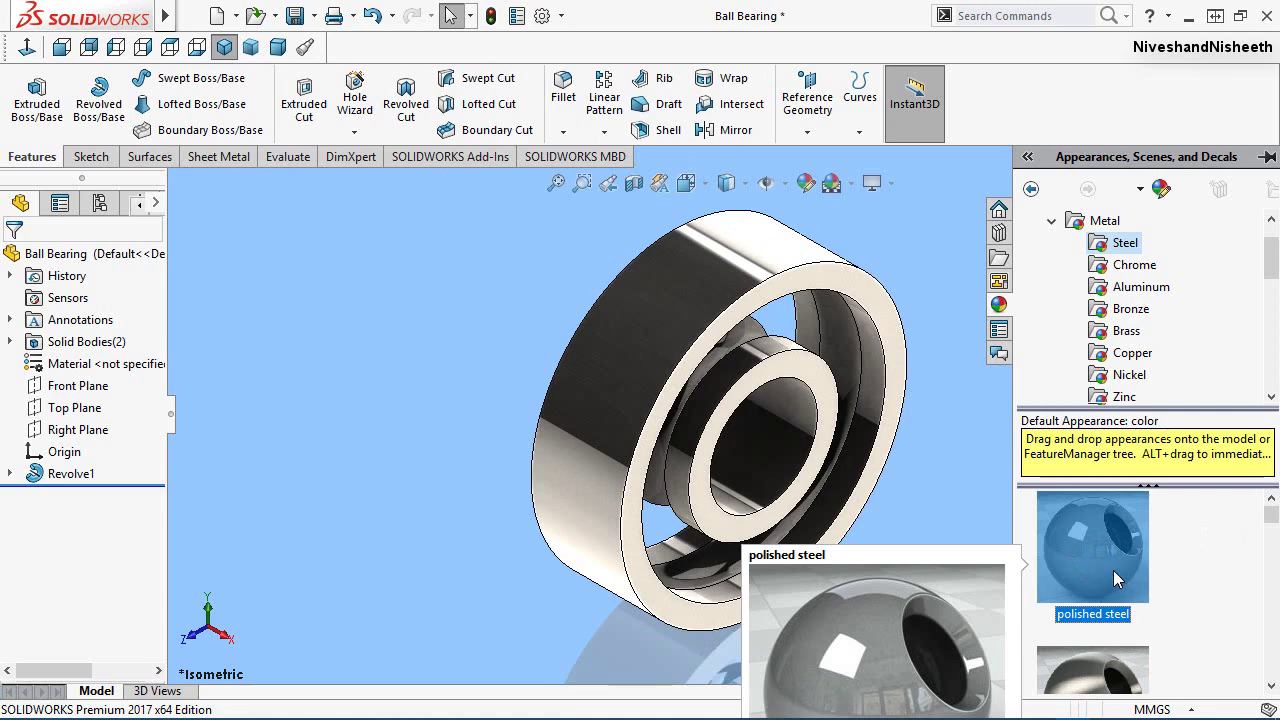
{"action": "scroll", "coordinate": [1193, 600], "scroll_direction": "down", "scroll_amount": 1}
{"action": "scroll", "coordinate": [1190, 604], "scroll_direction": "up", "scroll_amount": 1}
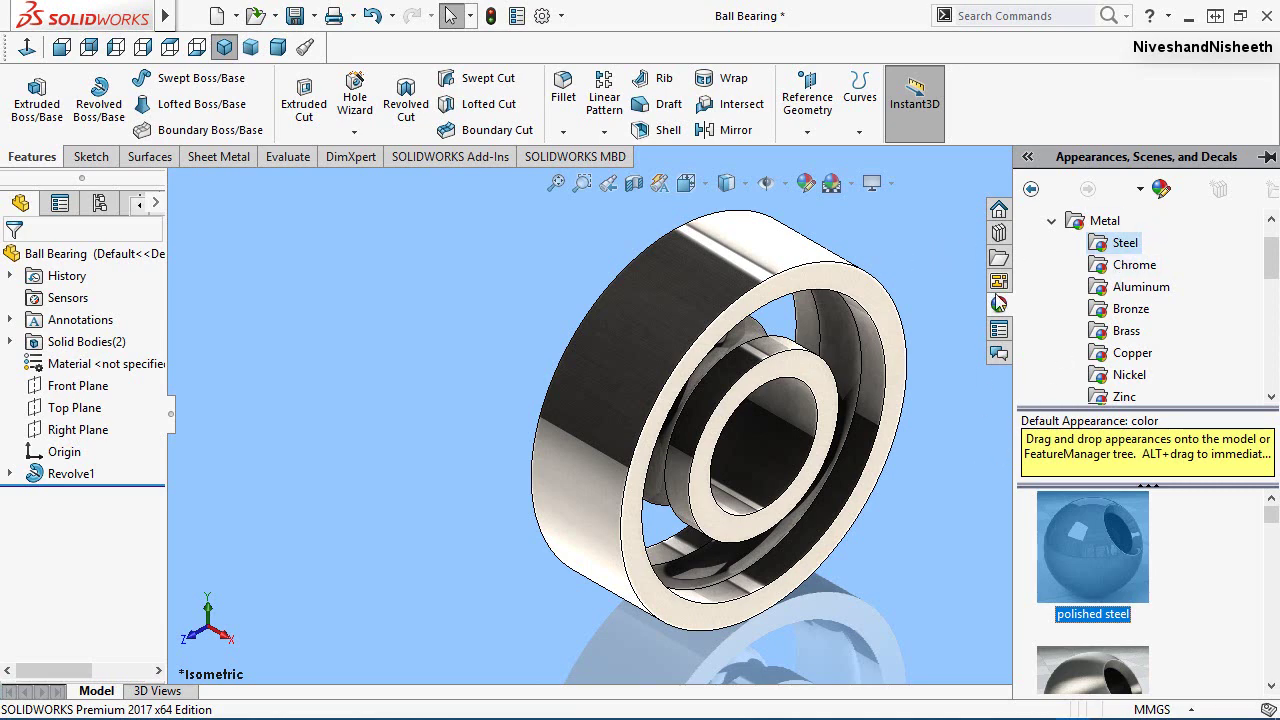
{"action": "left_click", "coordinate": [938, 279]}
Step: Restore the isometric view of the bearing and save the part
{"action": "mouse_move", "coordinate": [730, 433]}
{"action": "middle_mouse_down"}
{"action": "mouse_move", "coordinate": [603, 349]}
{"action": "mouse_move", "coordinate": [497, 333]}
{"action": "mouse_move", "coordinate": [469, 371]}
{"action": "mouse_move", "coordinate": [654, 449]}
{"action": "mouse_move", "coordinate": [729, 455]}
{"action": "mouse_move", "coordinate": [726, 443]}
{"action": "middle_mouse_up"}
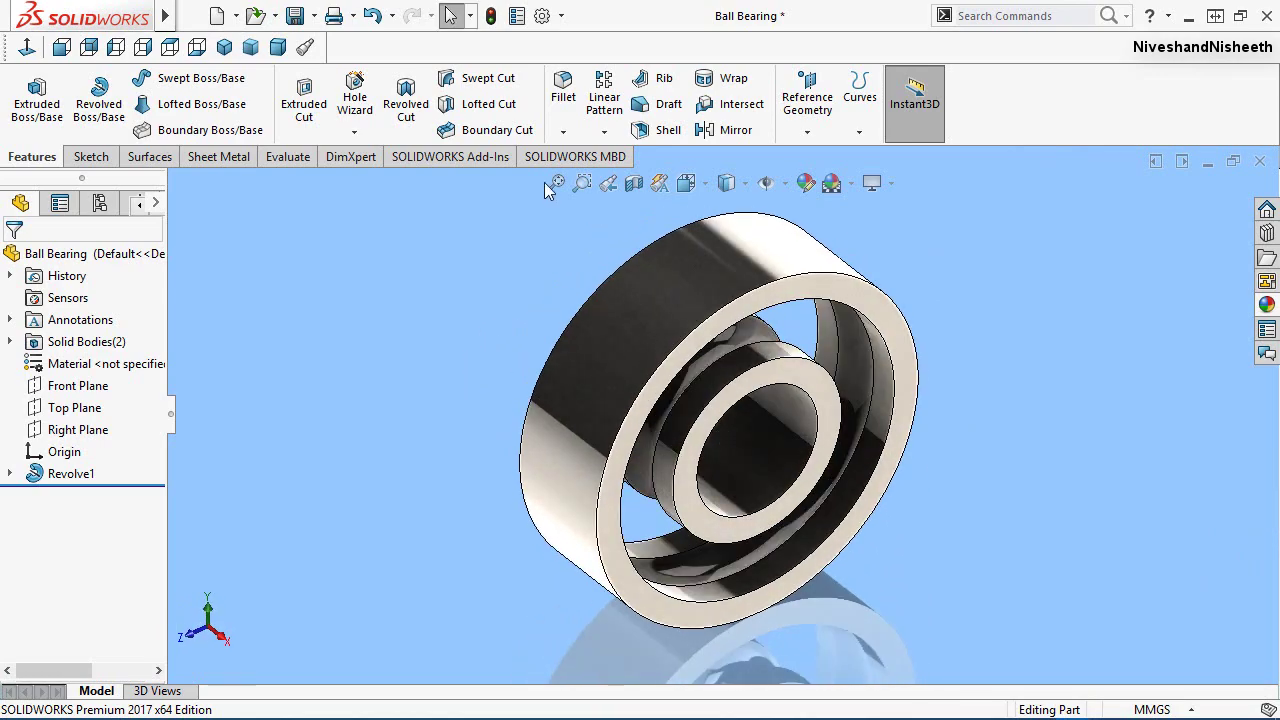
{"action": "left_click", "coordinate": [224, 47]}
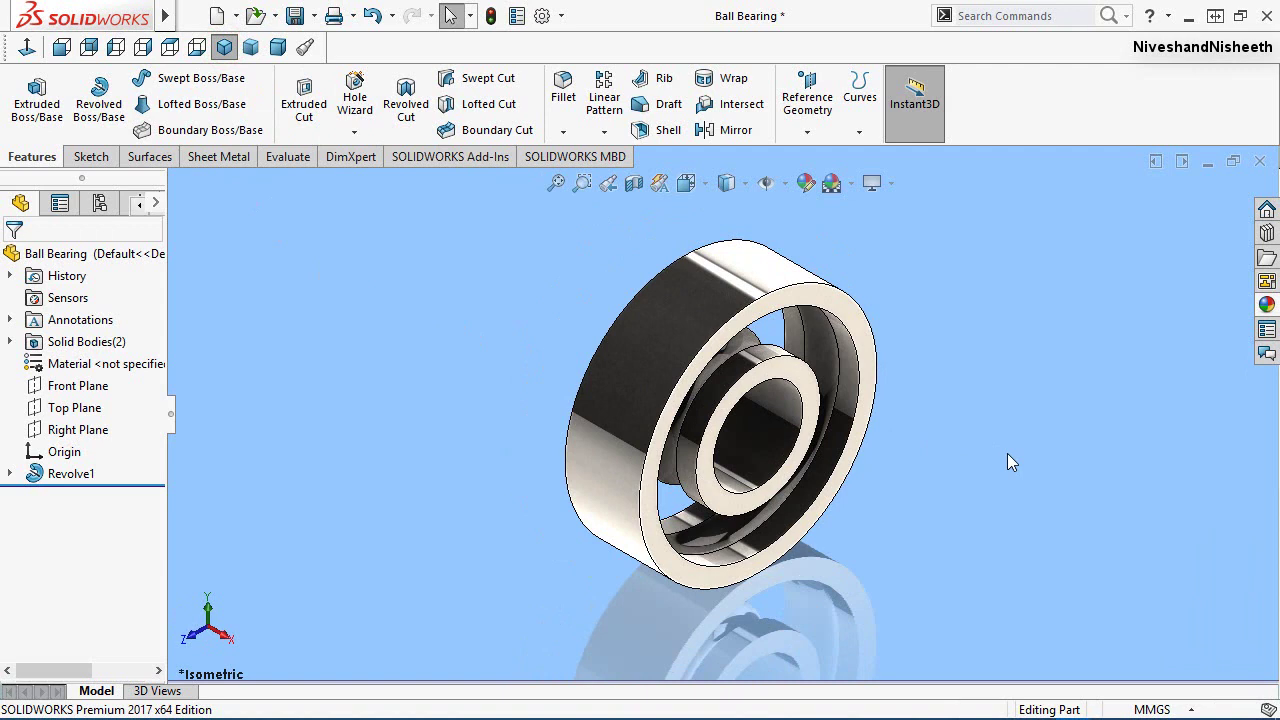
{"action": "left_click", "coordinate": [292, 18]}
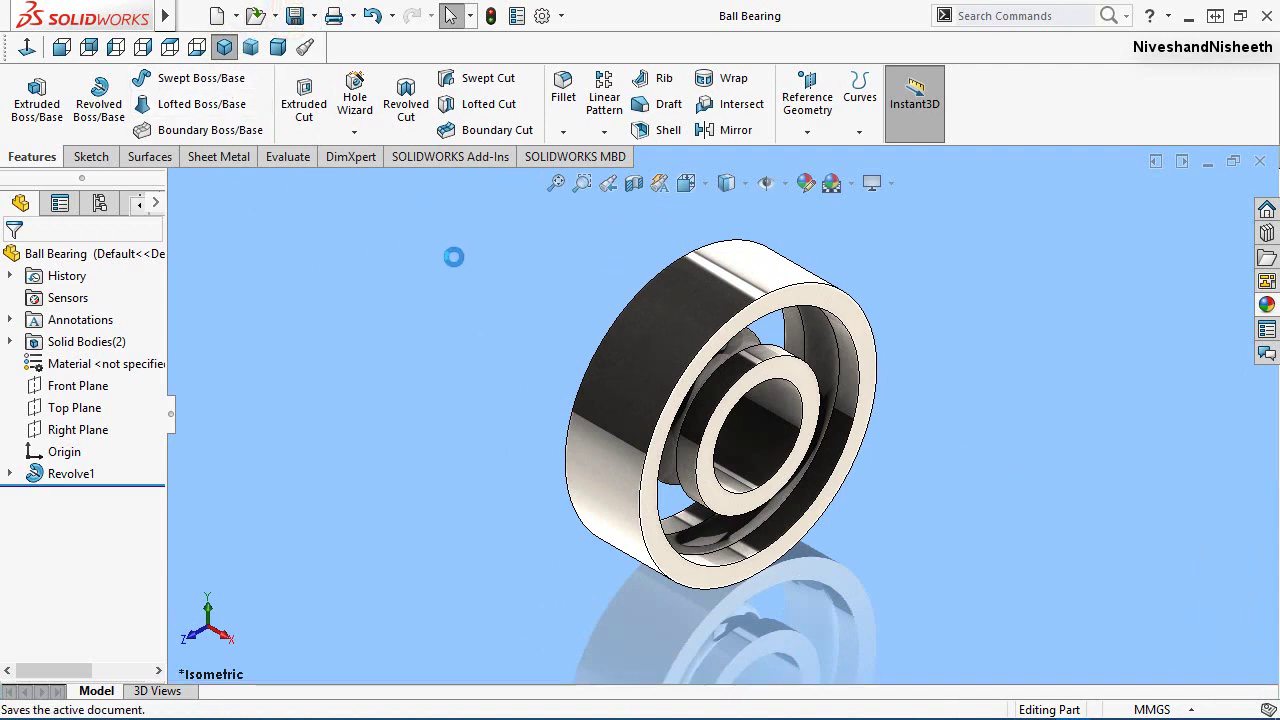
Step: Apply the Backdrop - Studio Room basic scene with the background set to use the document scene, and save the part
{"action": "left_click", "coordinate": [1267, 305]}
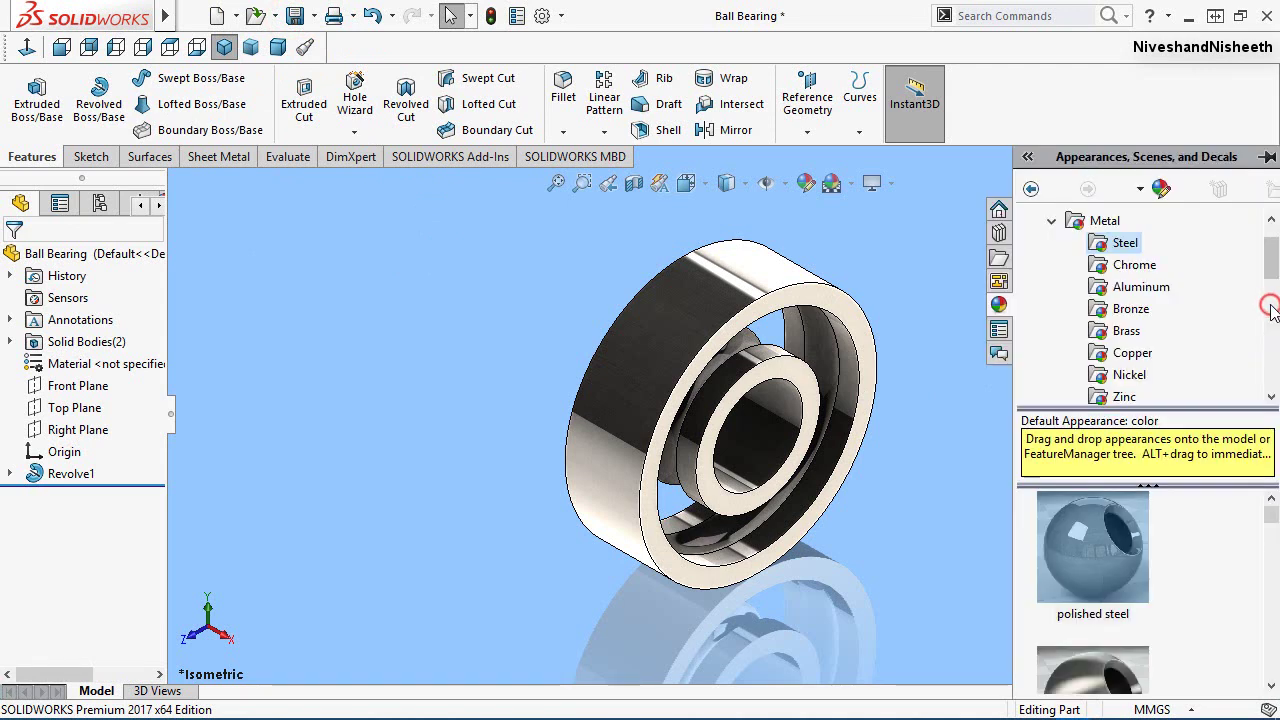
{"action": "left_click", "coordinate": [1051, 220]}
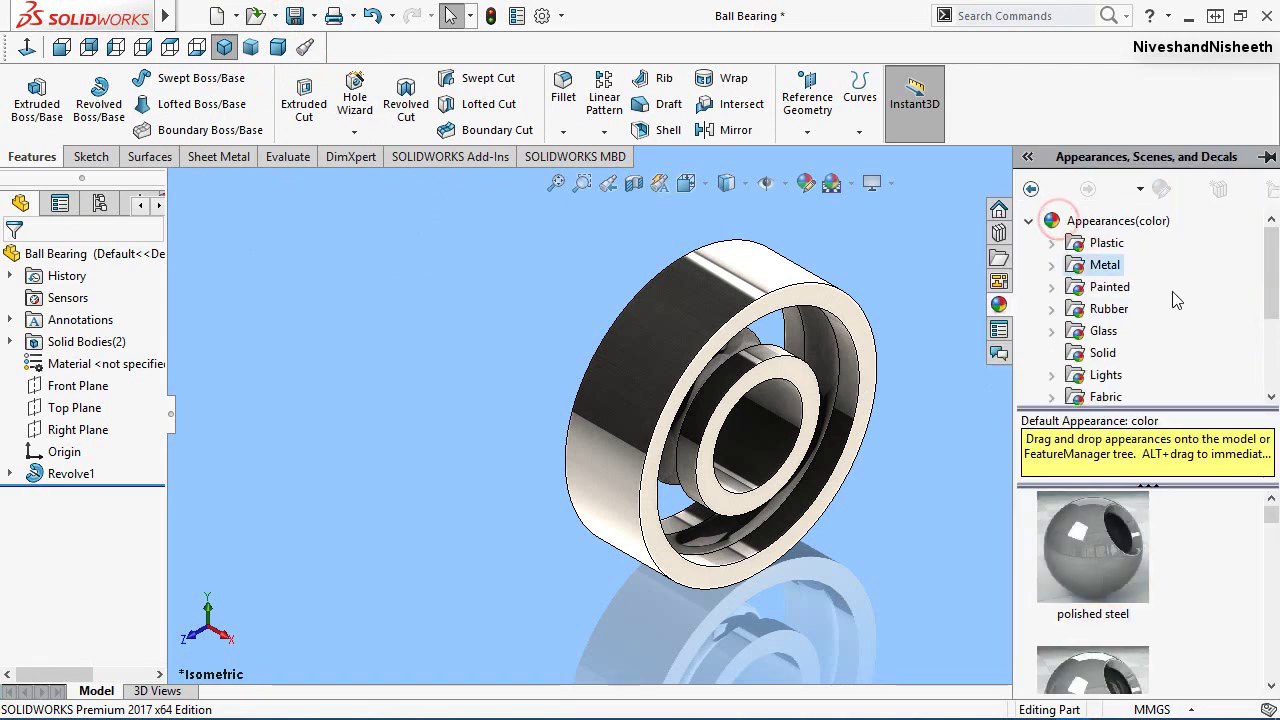
{"action": "scroll", "coordinate": [1167, 292], "scroll_direction": "down", "scroll_amount": 3}
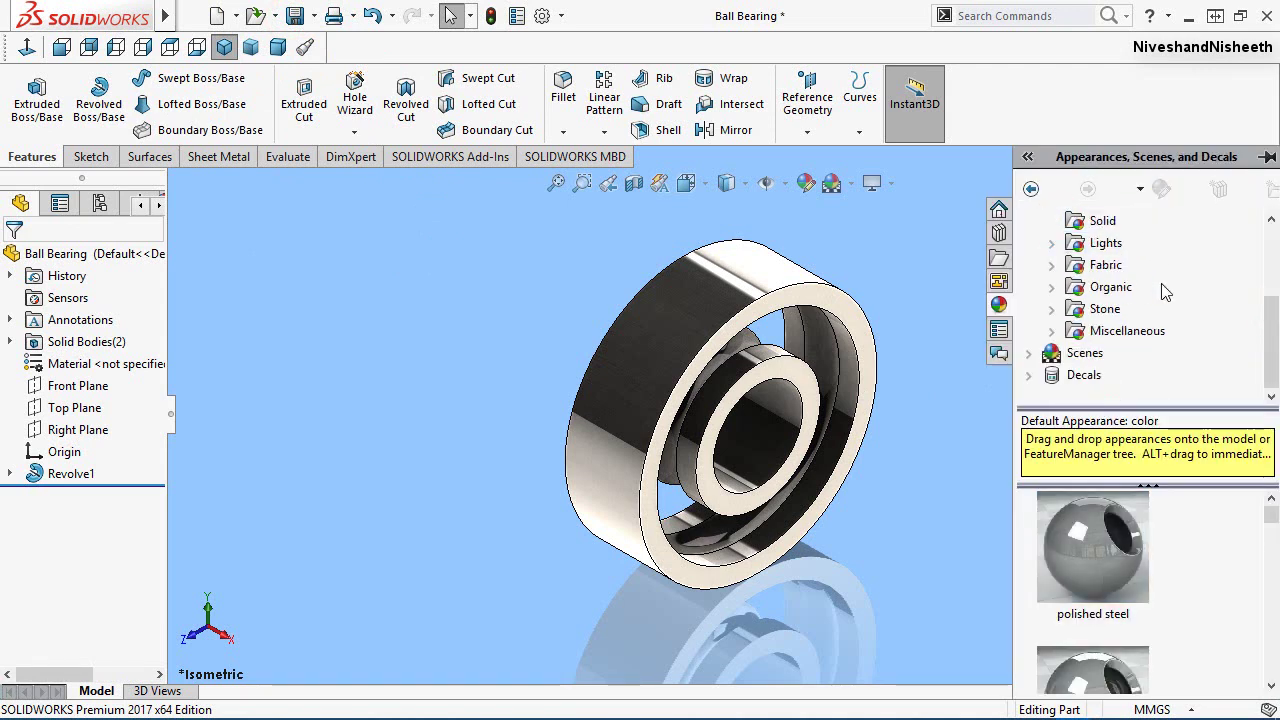
{"action": "left_click", "coordinate": [1029, 353]}
{"action": "left_click", "coordinate": [1113, 310]}
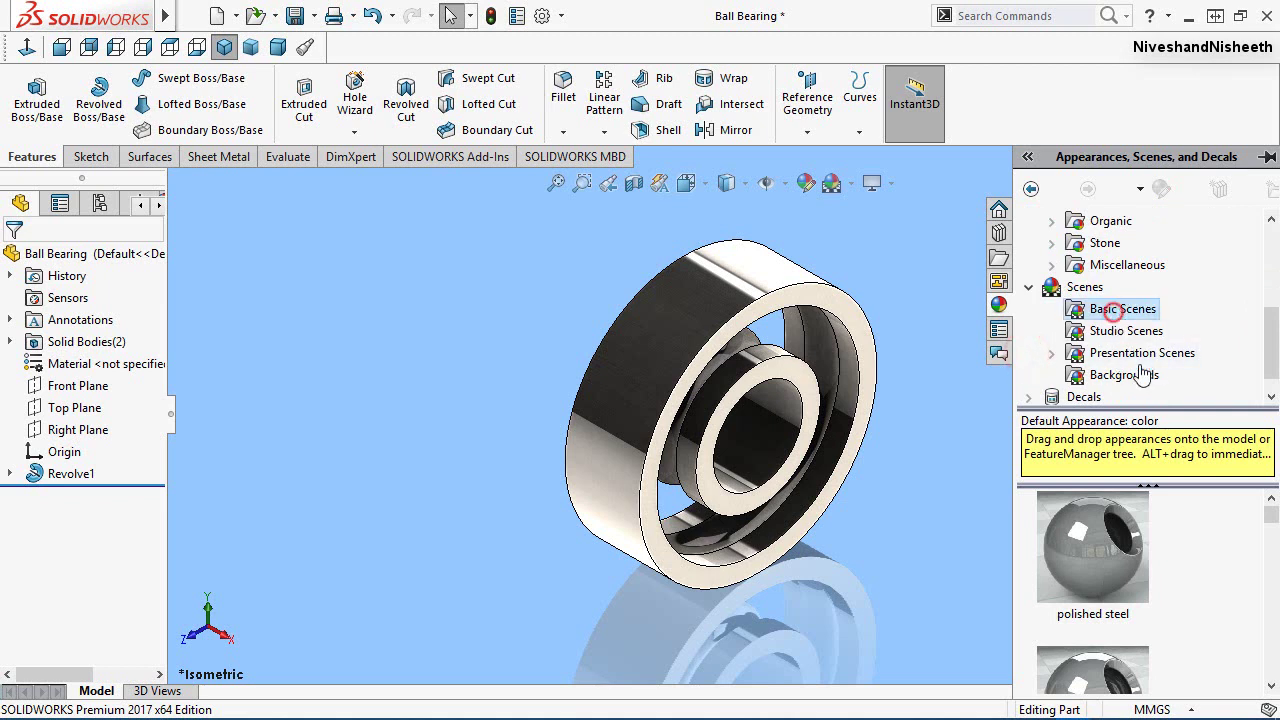
{"action": "scroll", "coordinate": [1220, 577], "scroll_direction": "down", "scroll_amount": 4}
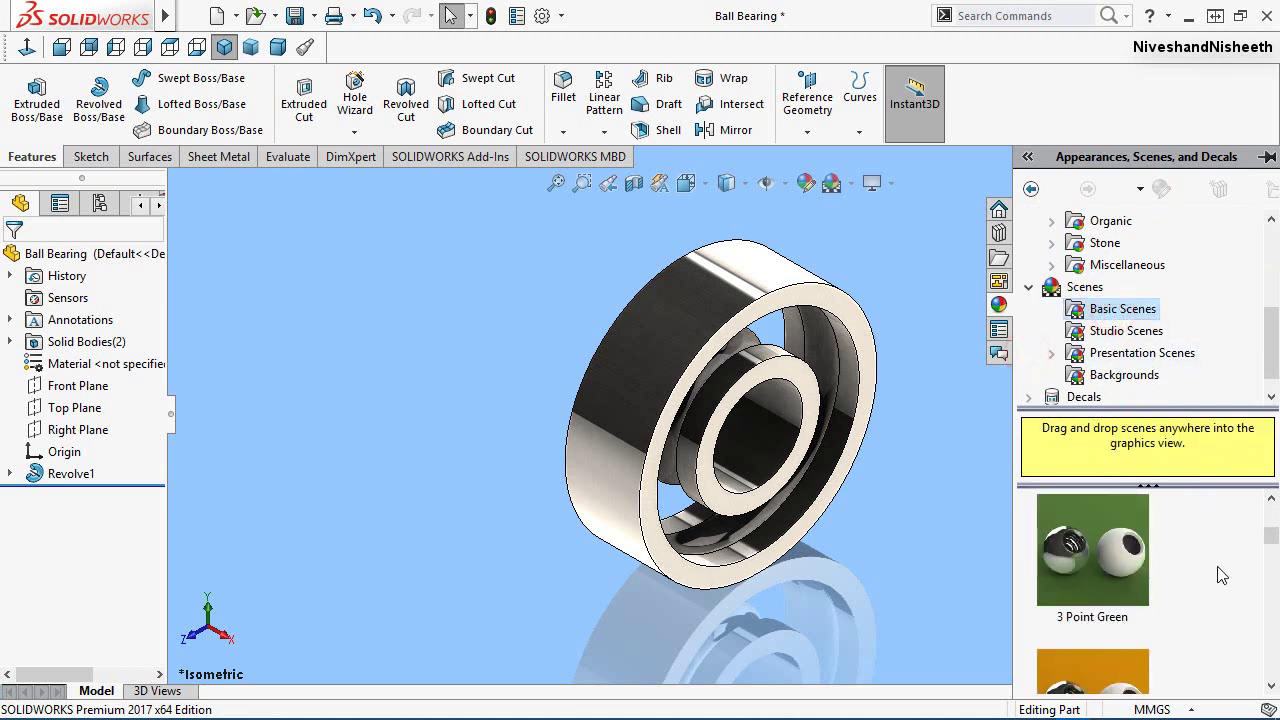
{"action": "scroll", "coordinate": [1221, 575], "scroll_direction": "down", "scroll_amount": 4}
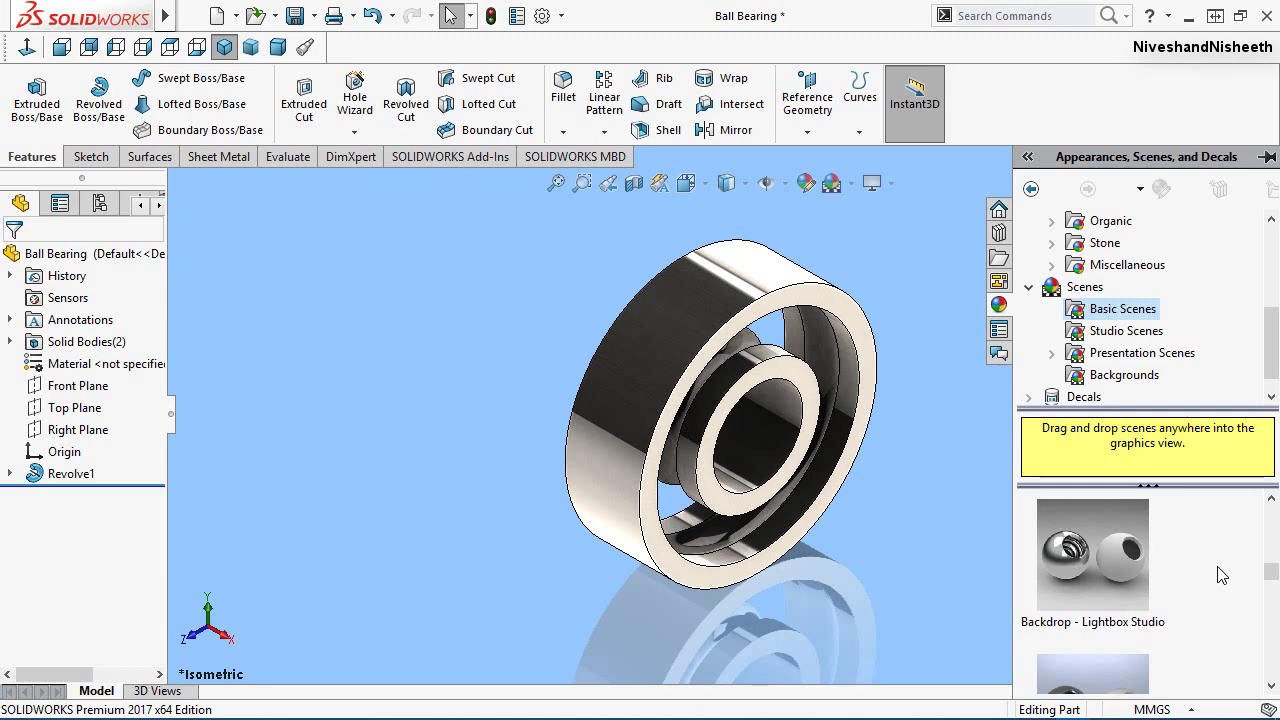
{"action": "scroll", "coordinate": [1221, 575], "scroll_direction": "down", "scroll_amount": 1}
{"action": "left_click_drag", "start_coordinate": [1095, 595], "coordinate": [584, 339]}
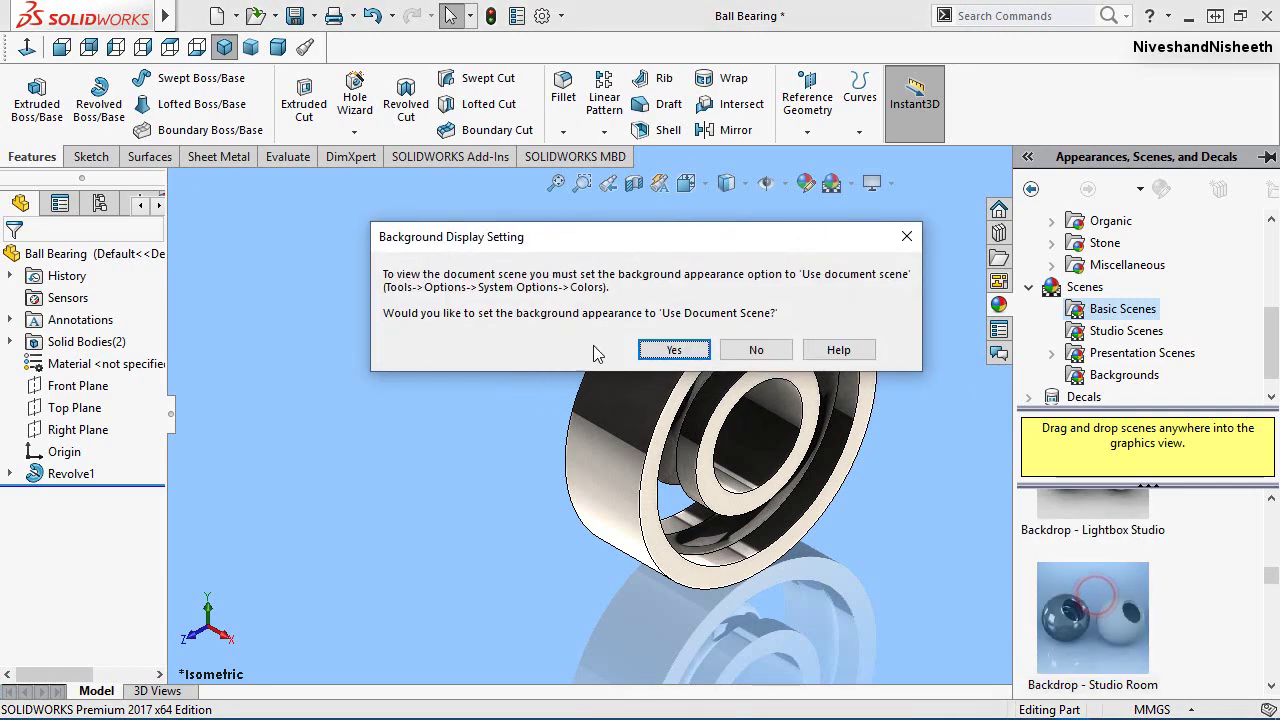
{"action": "left_click", "coordinate": [667, 348]}
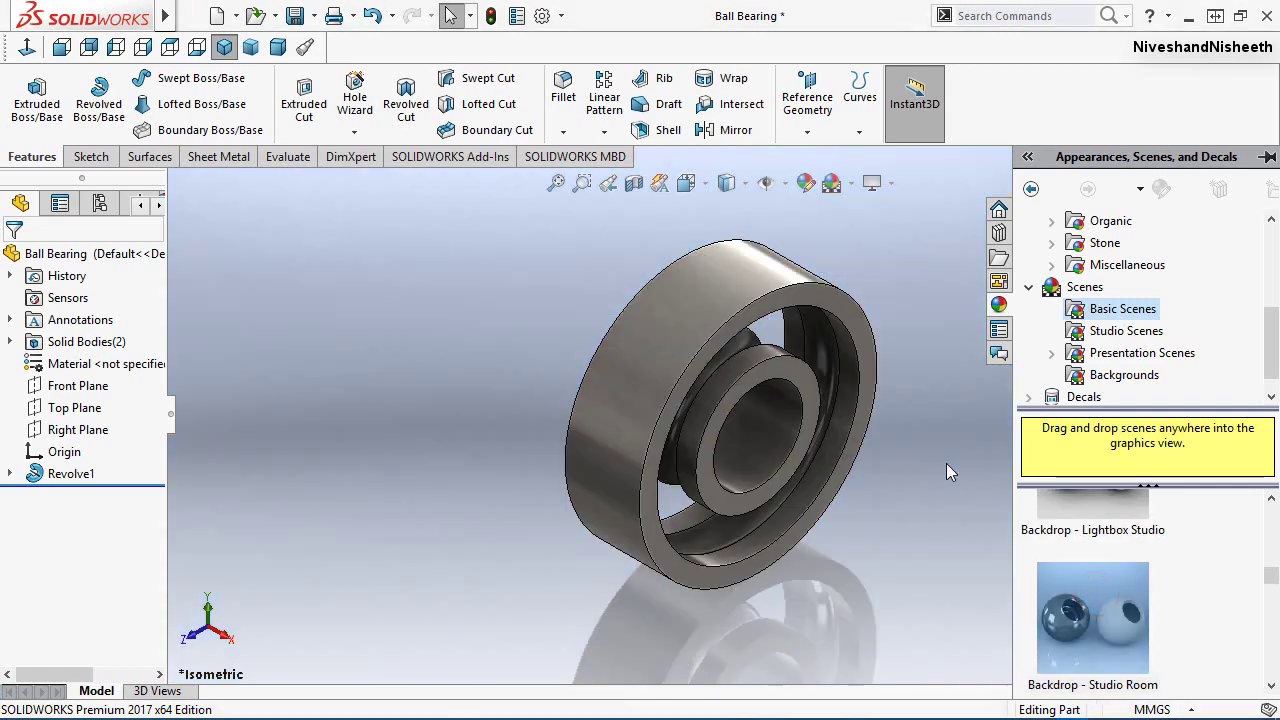
{"action": "left_click", "coordinate": [946, 463]}
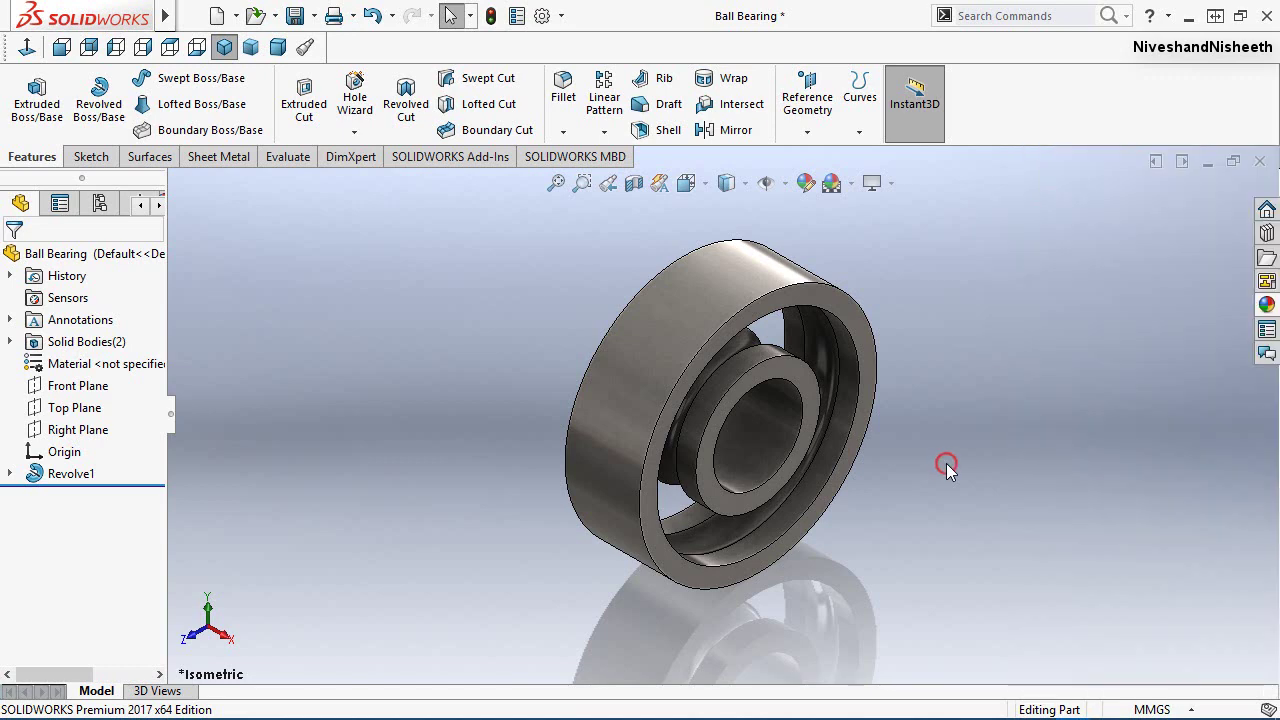
{"action": "key", "text": "ctrl+s"}
{"action": "left_click", "coordinate": [428, 451]}
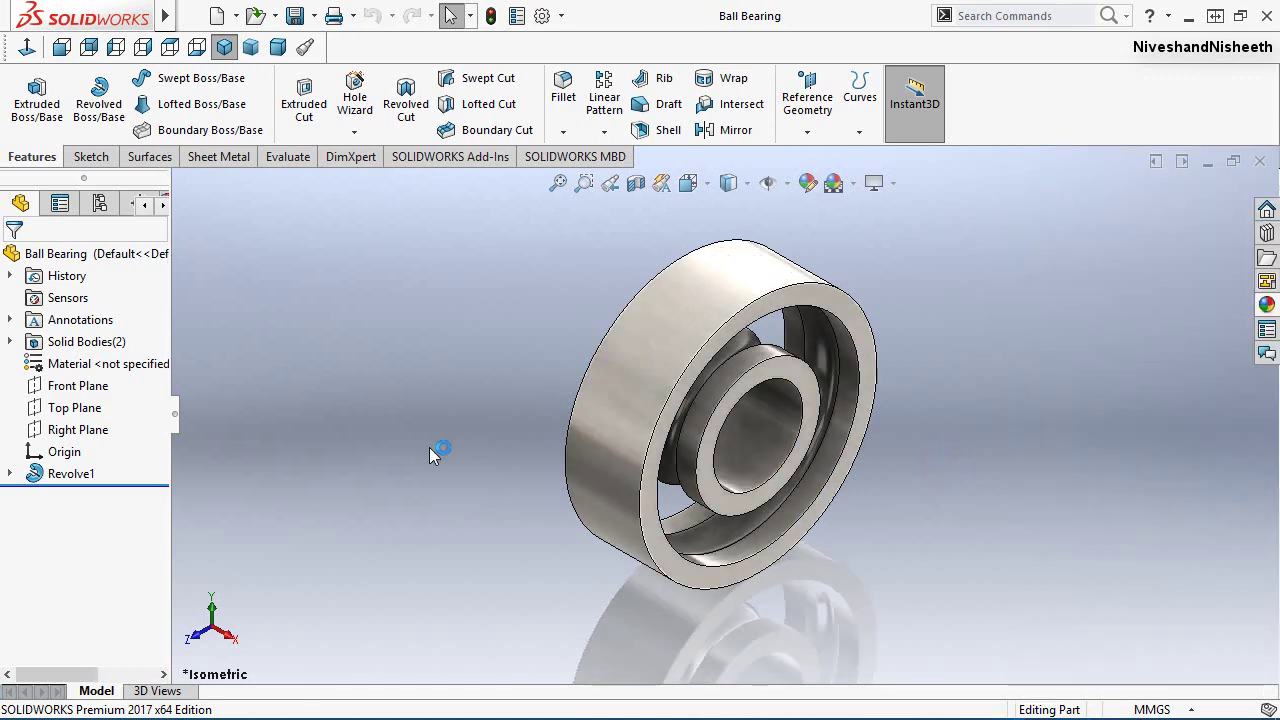
Step: Show Sketch1 of the Revolve1 feature in the model
{"action": "left_click", "coordinate": [10, 474]}
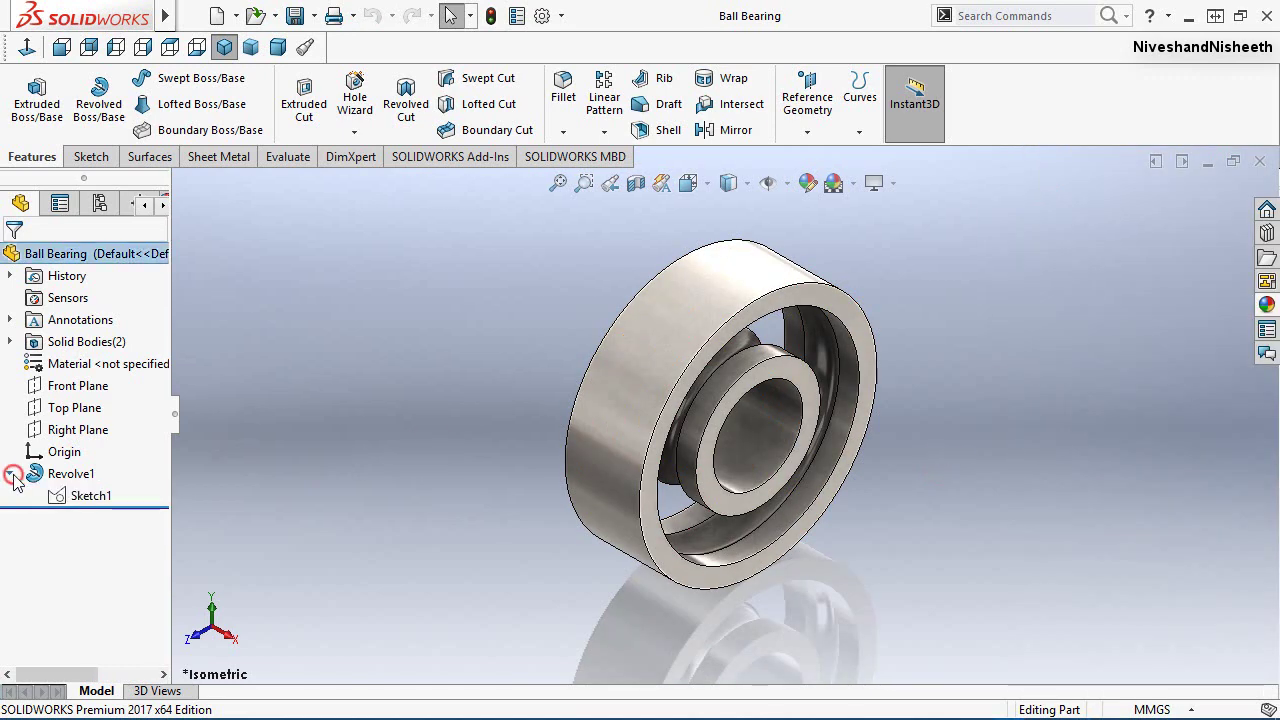
{"action": "left_click", "coordinate": [88, 496]}
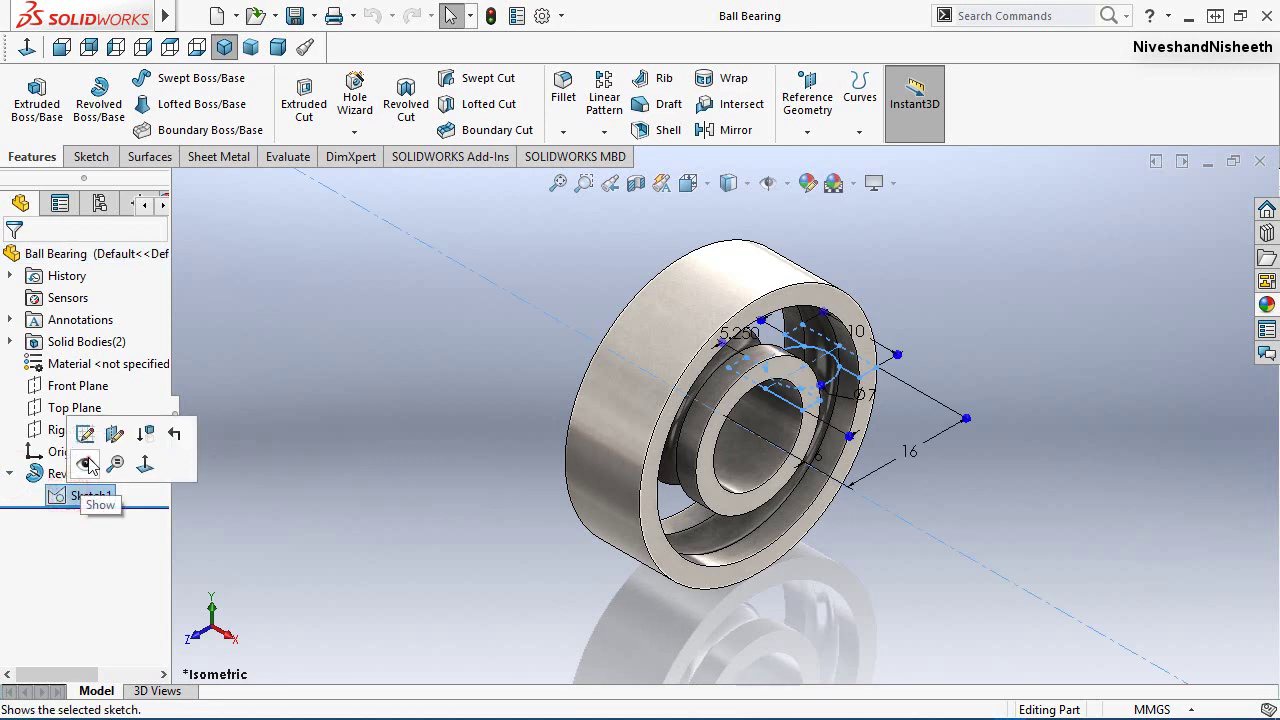
{"action": "left_click", "coordinate": [88, 464]}
{"action": "left_click", "coordinate": [385, 442]}
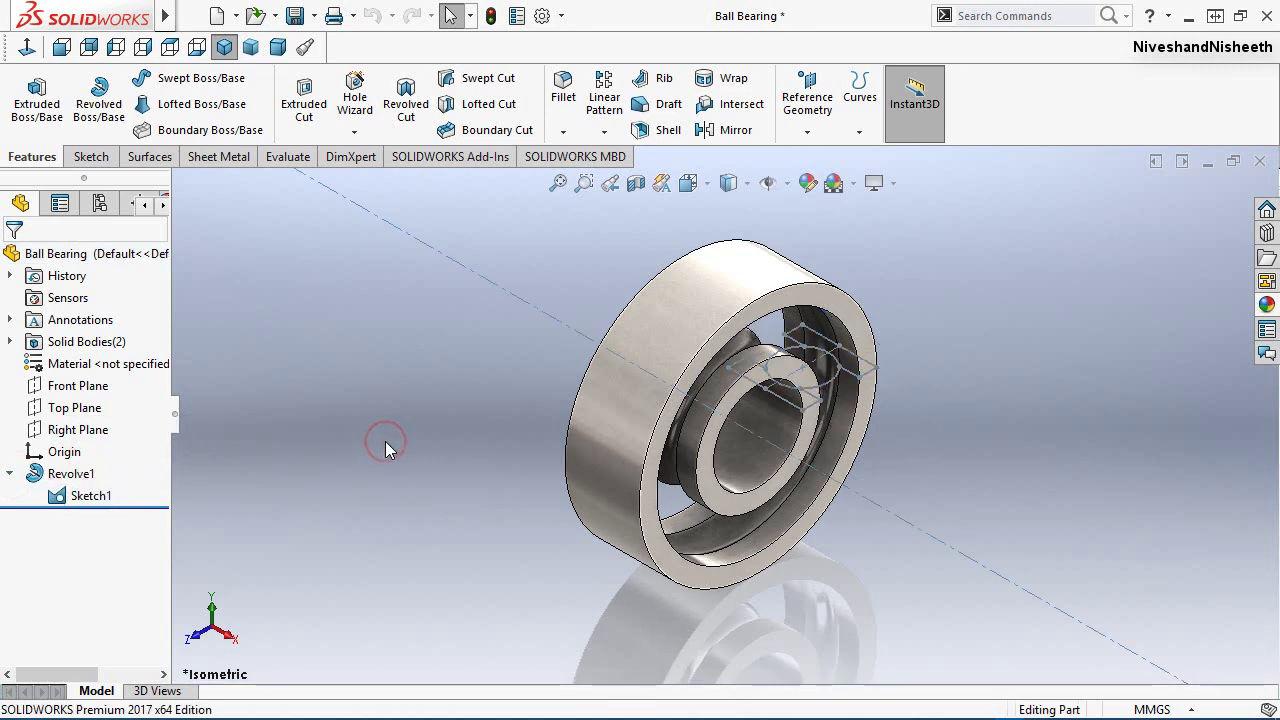
Step: Start a new sketch on the Top Plane of the bearing part
{"action": "left_click", "coordinate": [90, 157]}
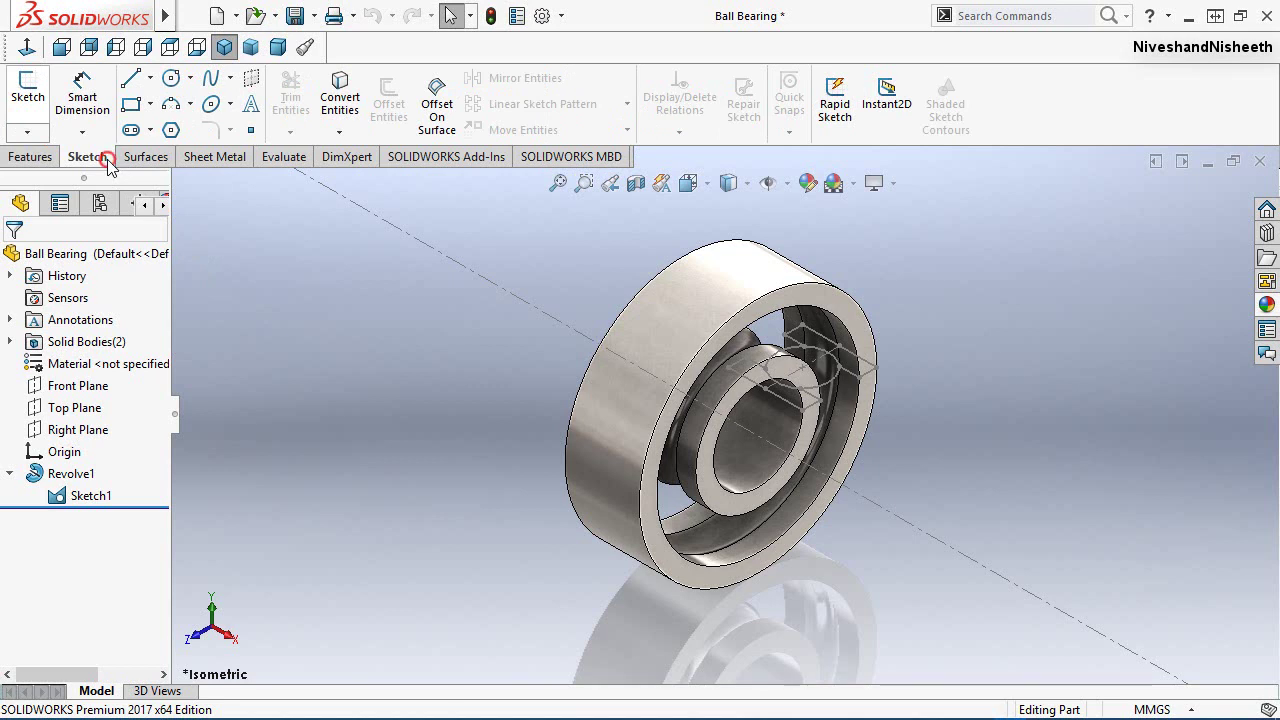
{"action": "left_click", "coordinate": [33, 93]}
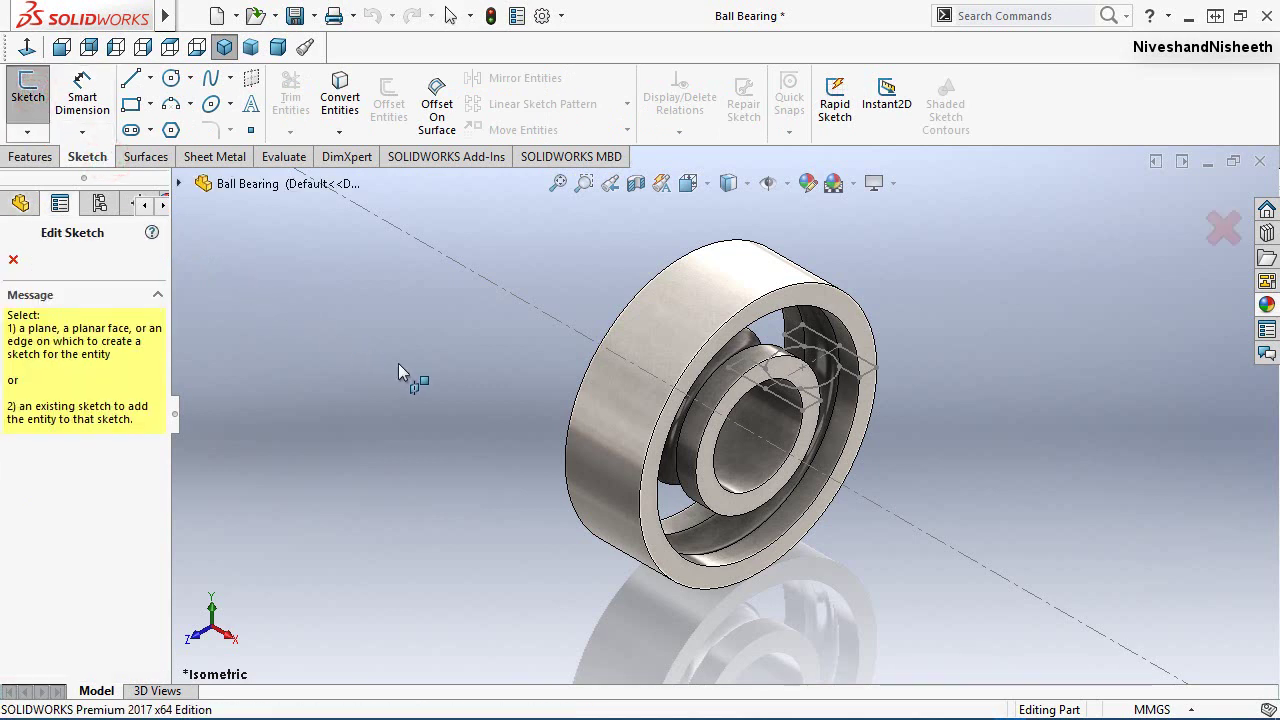
{"action": "left_click", "coordinate": [179, 184]}
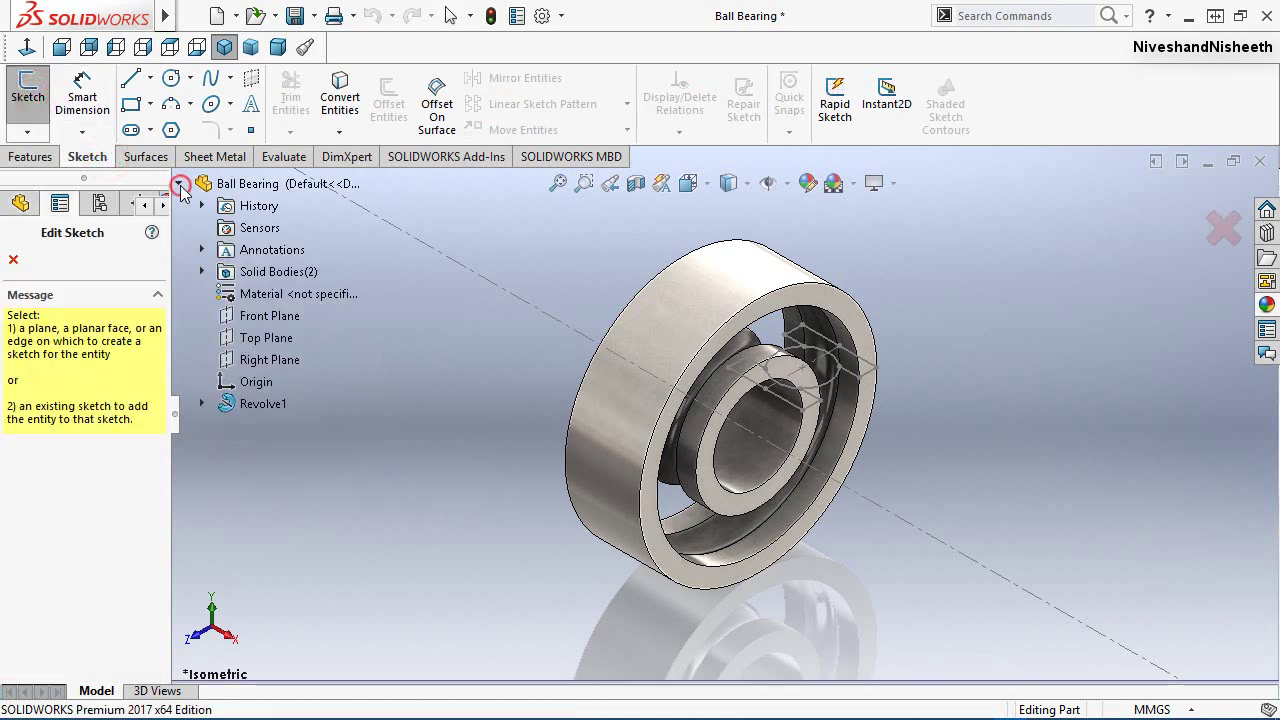
{"action": "left_click", "coordinate": [258, 340]}
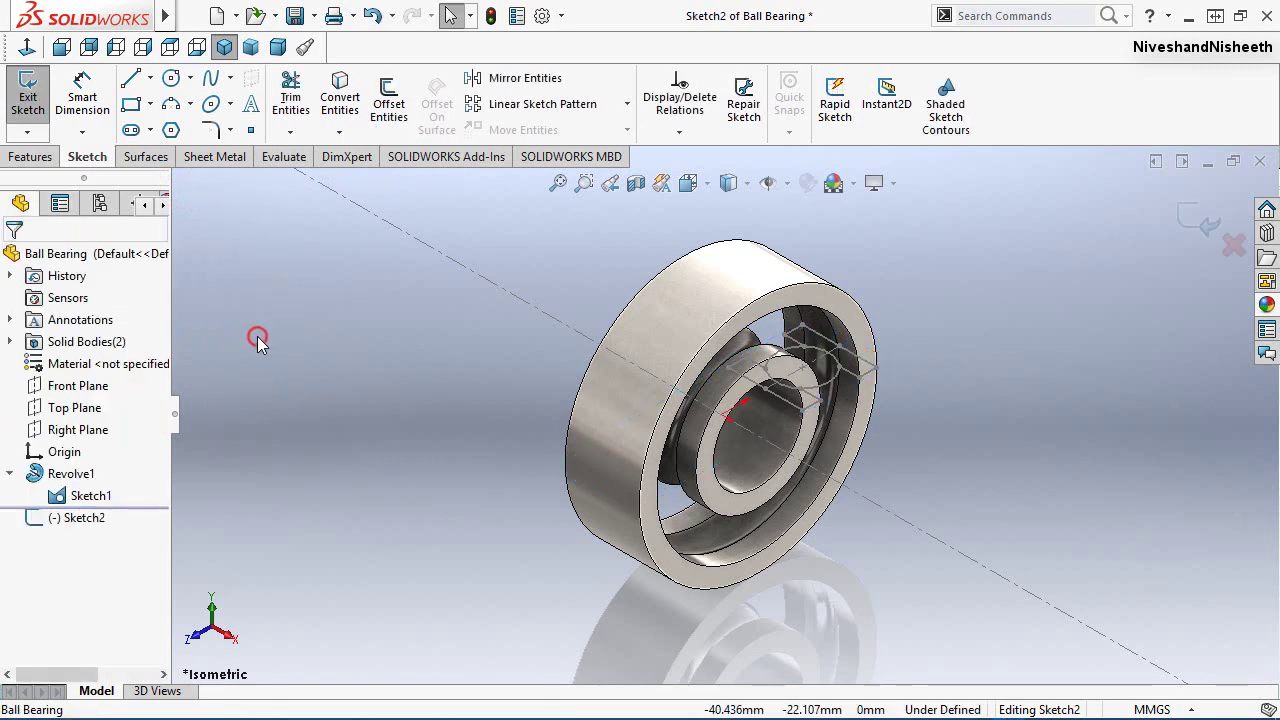
Step: Convert the ball circle of Sketch1 into an entity of the new sketch
{"action": "left_click", "coordinate": [338, 102]}
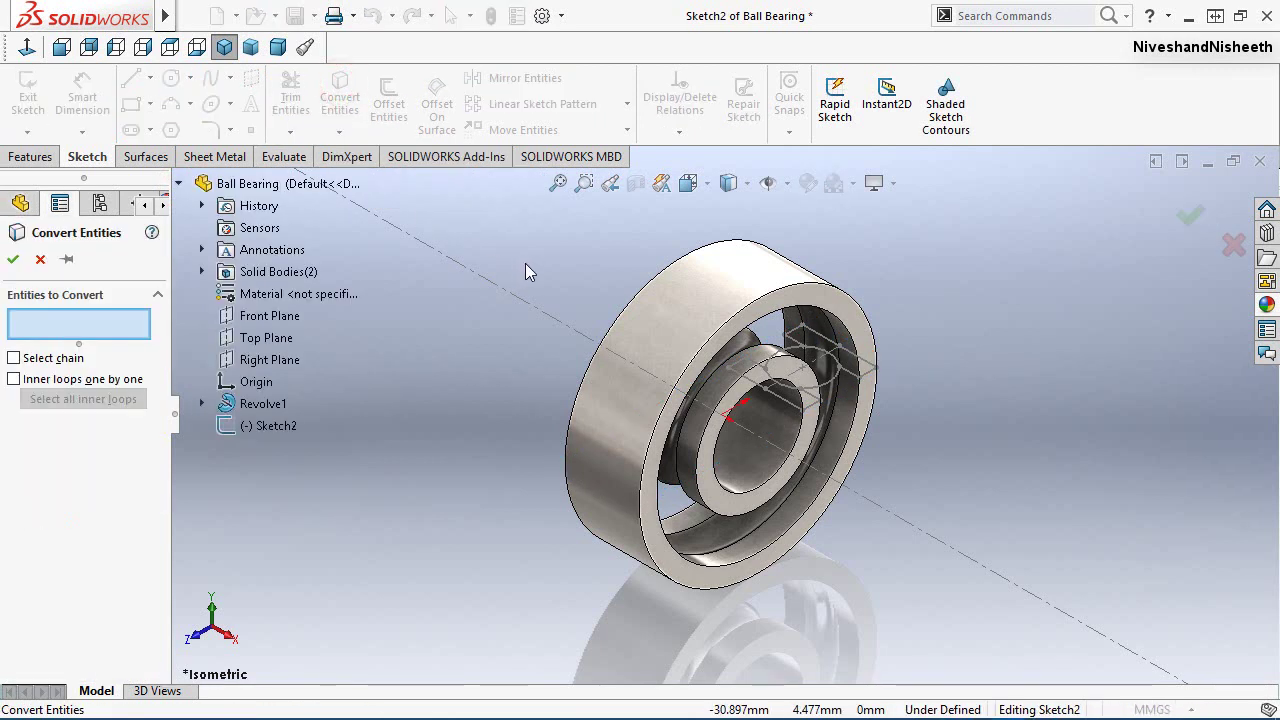
{"action": "scroll", "coordinate": [630, 420], "scroll_direction": "up", "scroll_amount": 3}
{"action": "scroll", "coordinate": [778, 410], "scroll_direction": "down", "scroll_amount": 5}
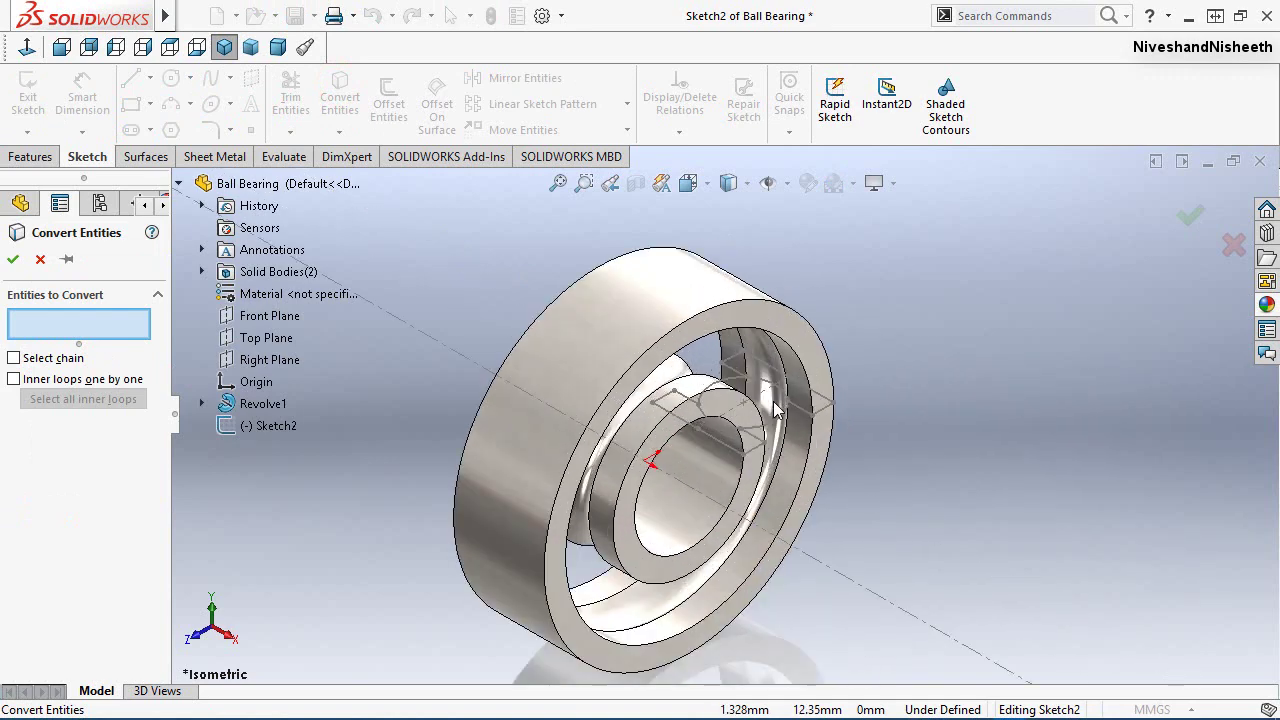
{"action": "scroll", "coordinate": [778, 410], "scroll_direction": "down", "scroll_amount": 5}
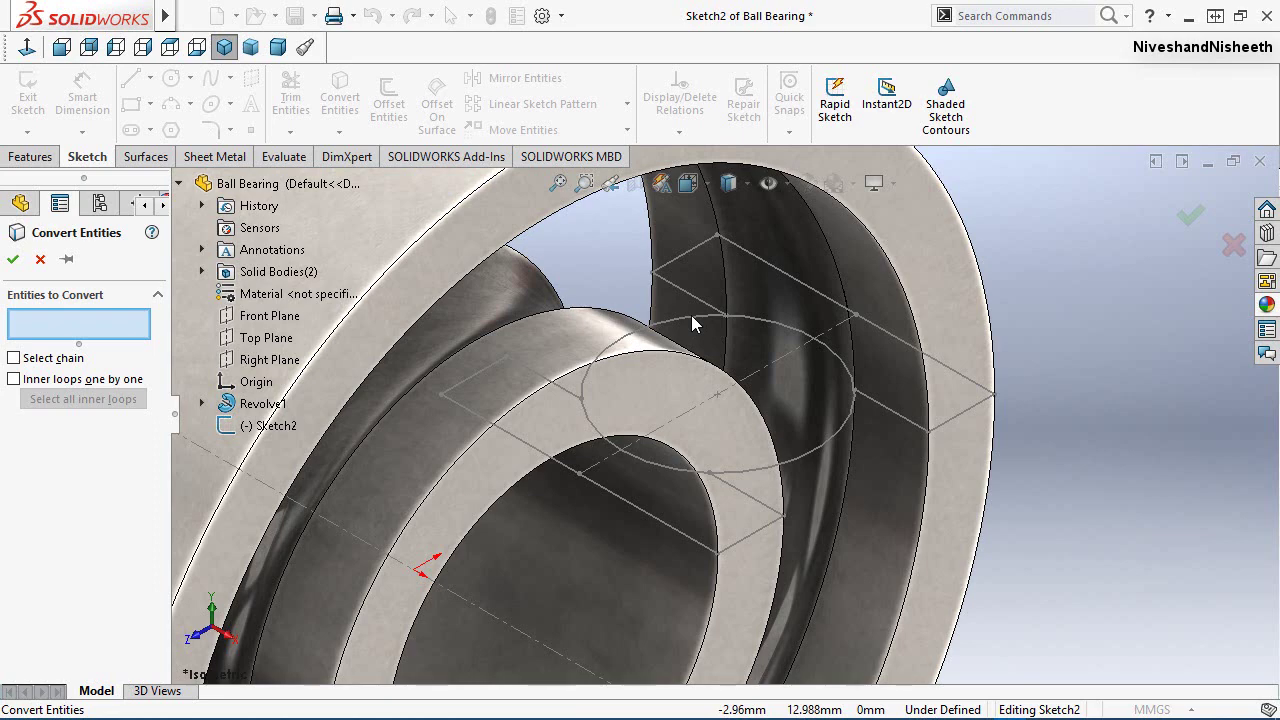
{"action": "left_click", "coordinate": [691, 317]}
{"action": "right_click", "coordinate": [697, 322]}
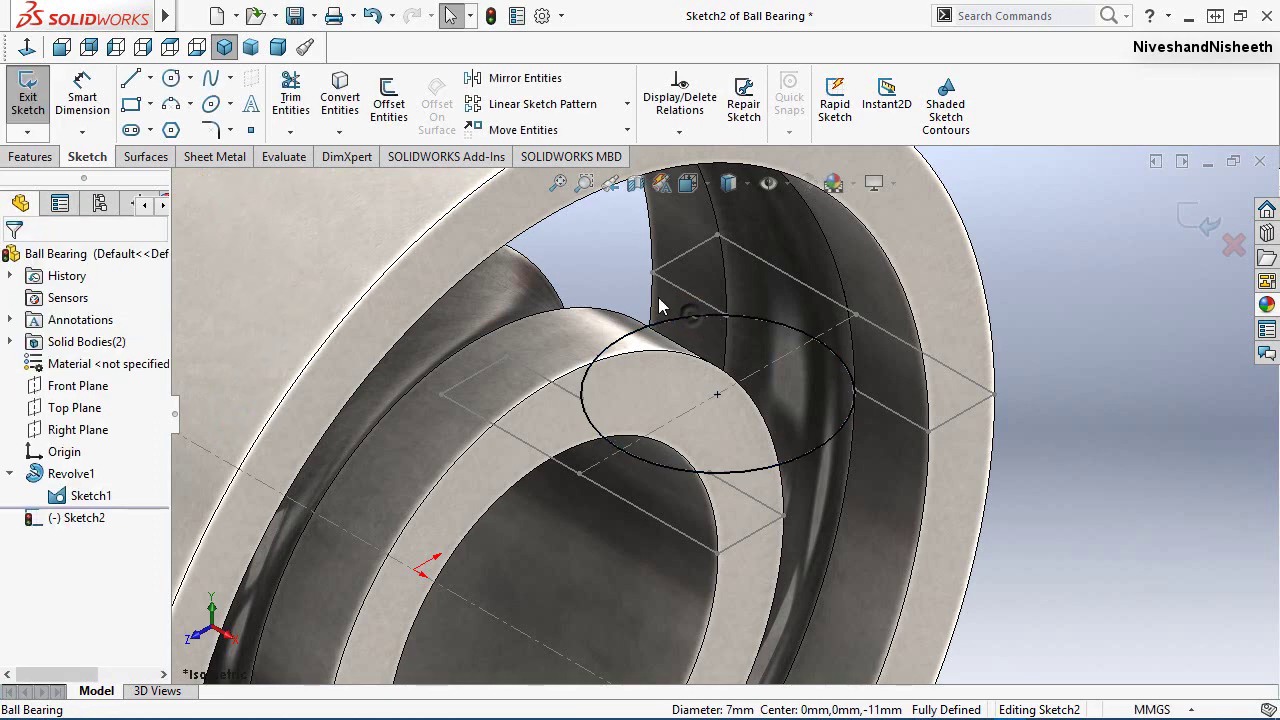
Step: Draw a 7 mm line across the converted circle through its centre as a diameter, and exit the sketch
{"action": "left_click", "coordinate": [130, 78]}
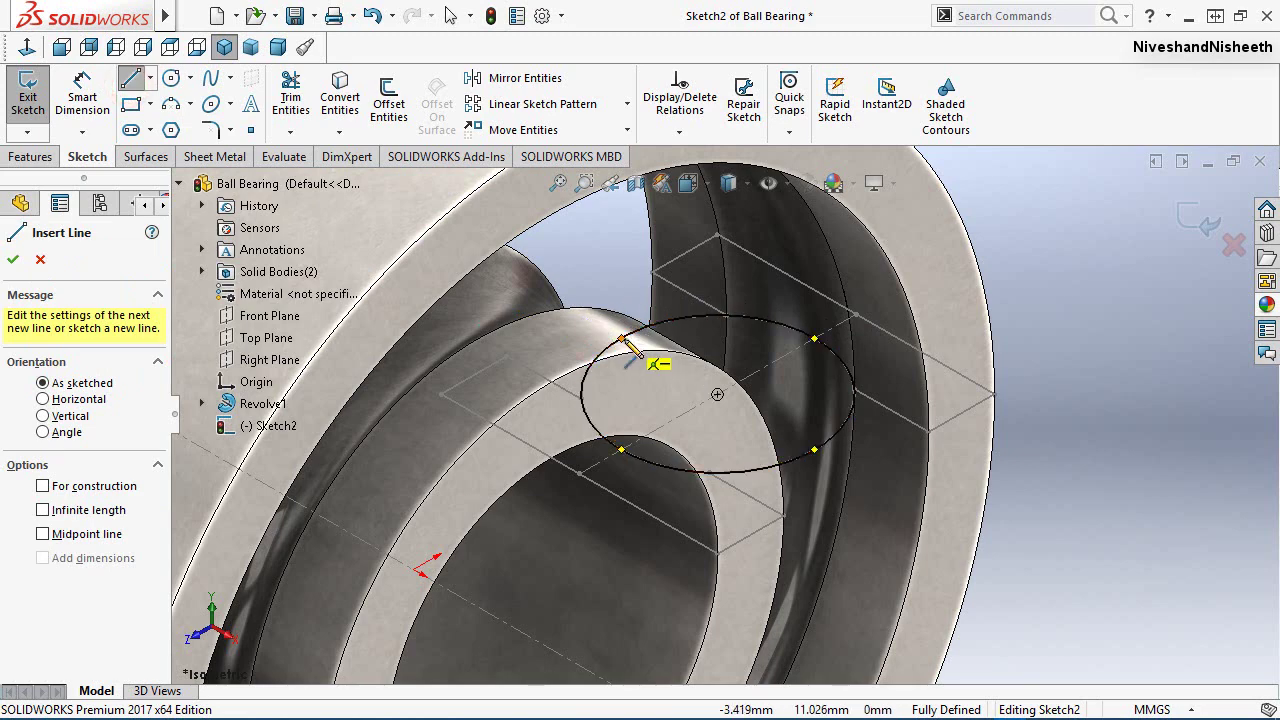
{"action": "left_click", "coordinate": [622, 340]}
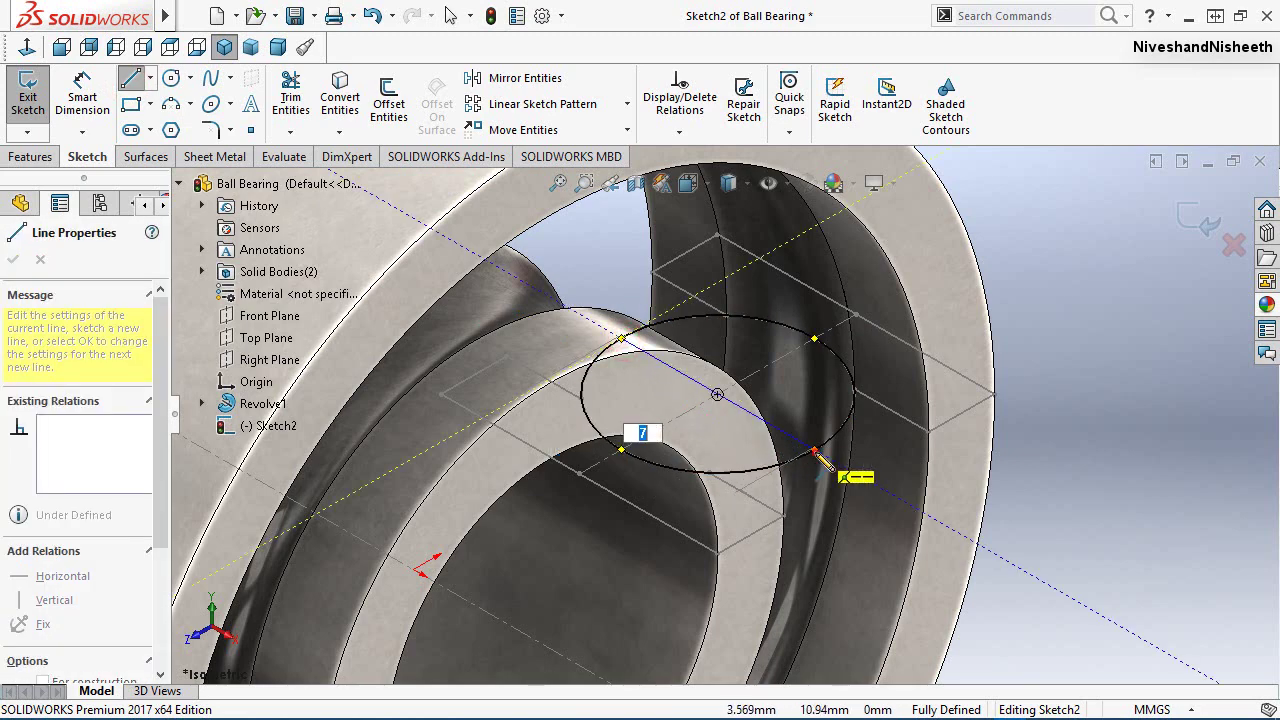
{"action": "left_click", "coordinate": [815, 451]}
{"action": "right_click", "coordinate": [1004, 264]}
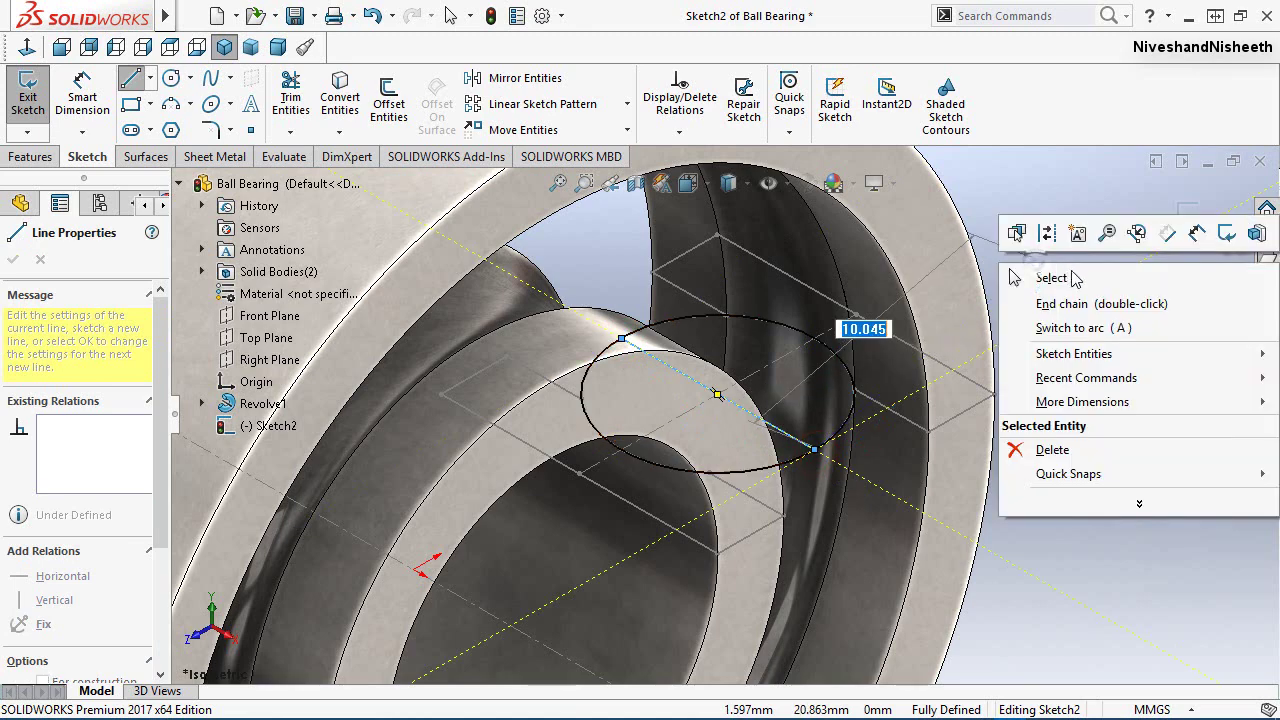
{"action": "left_click", "coordinate": [1045, 277]}
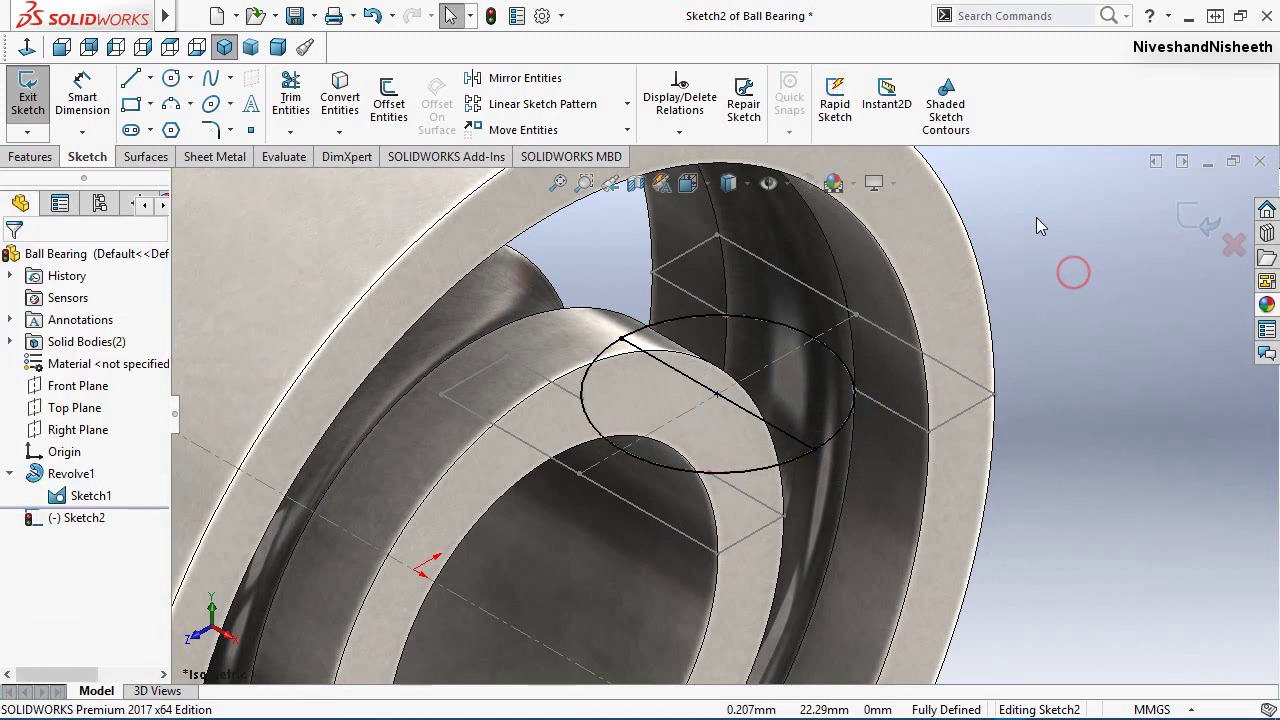
{"action": "left_click", "coordinate": [1197, 220]}
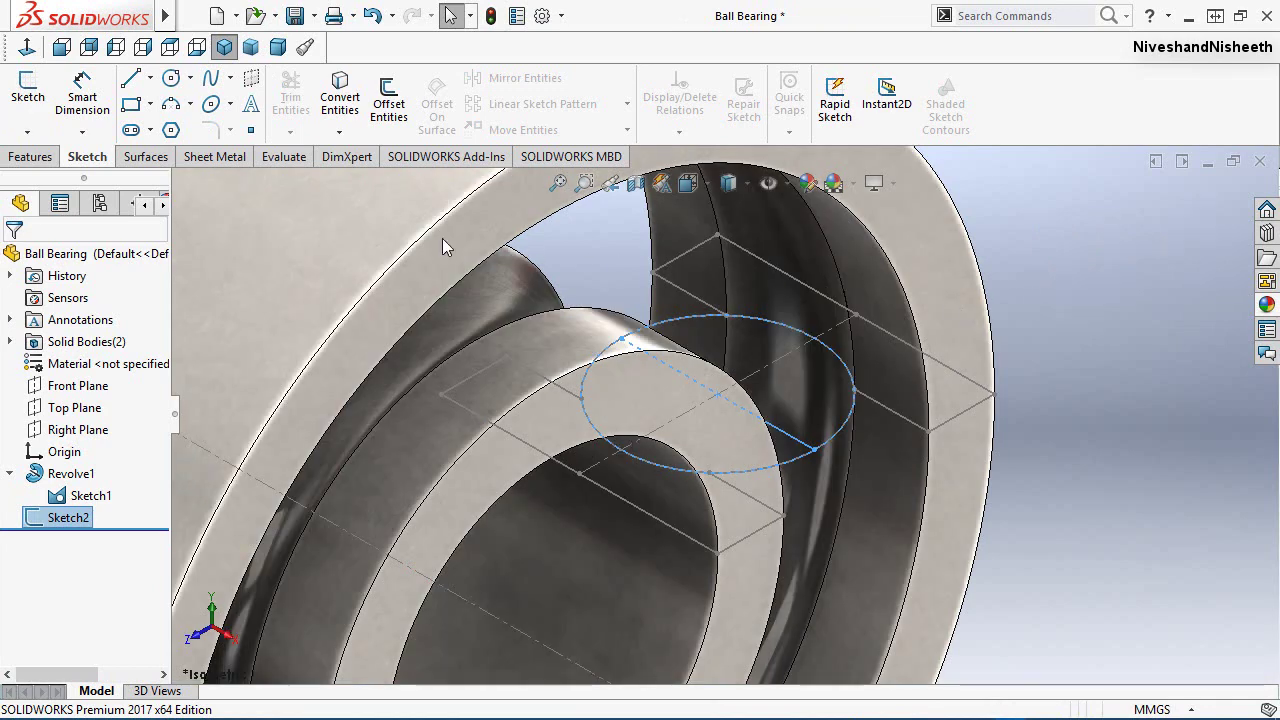
Step: Hide Sketch1 of the Revolve1 feature and collapse that feature in the tree
{"action": "left_click", "coordinate": [31, 157]}
{"action": "left_click", "coordinate": [62, 497]}
{"action": "left_click", "coordinate": [81, 471]}
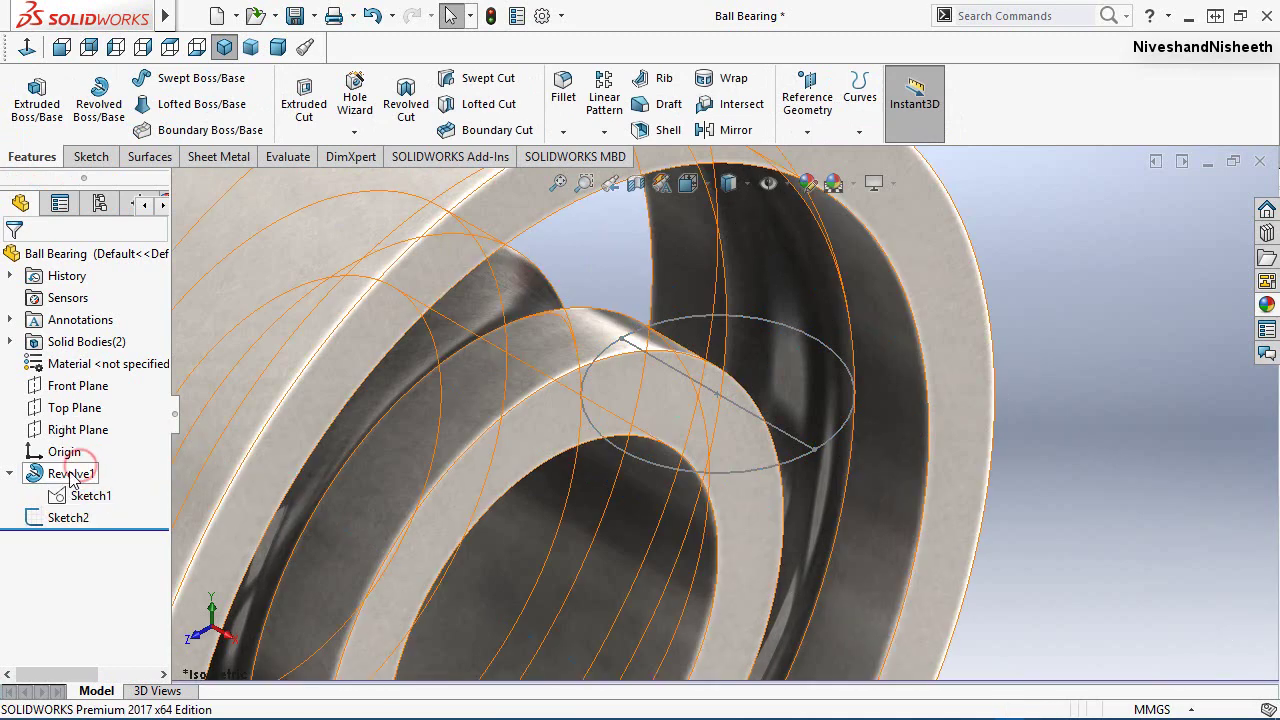
{"action": "left_click", "coordinate": [9, 474]}
{"action": "left_click", "coordinate": [1123, 299]}
{"action": "key", "text": "f"}
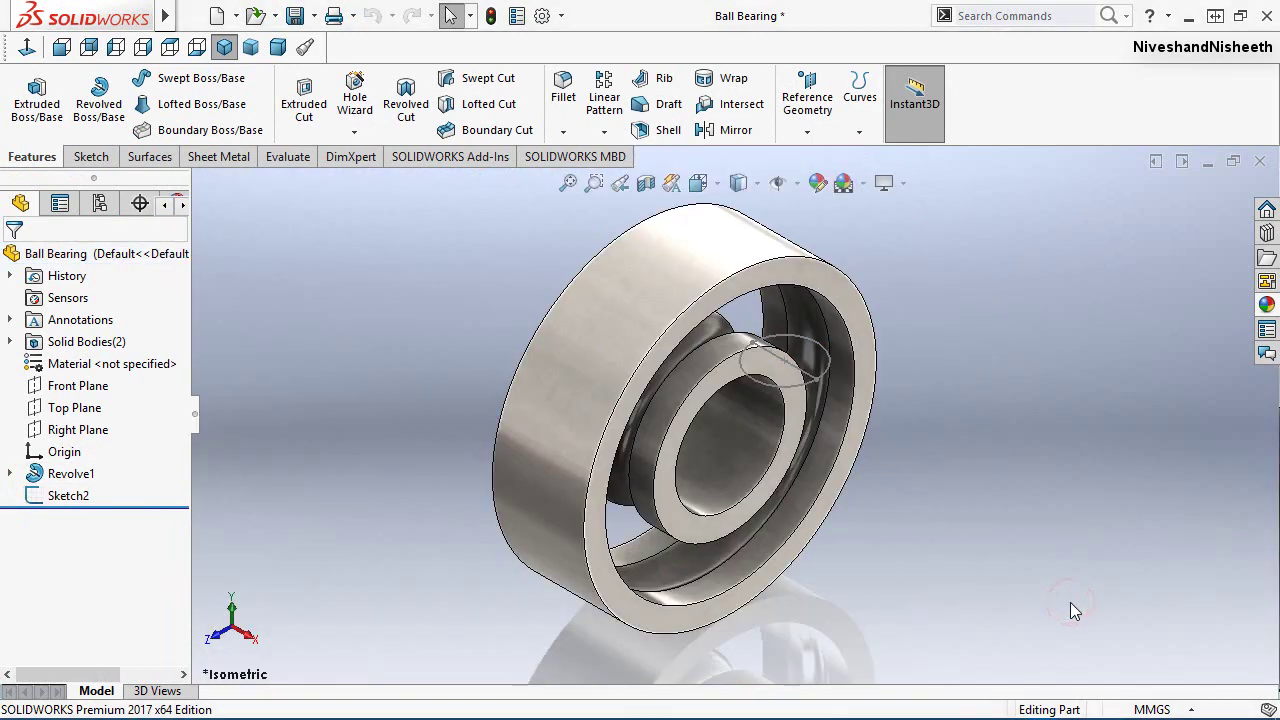
Step: Start a Revolved Boss/Base from Sketch2 with one half-circle region as the contour and the diameter line as the axis
{"action": "left_click", "coordinate": [99, 100]}
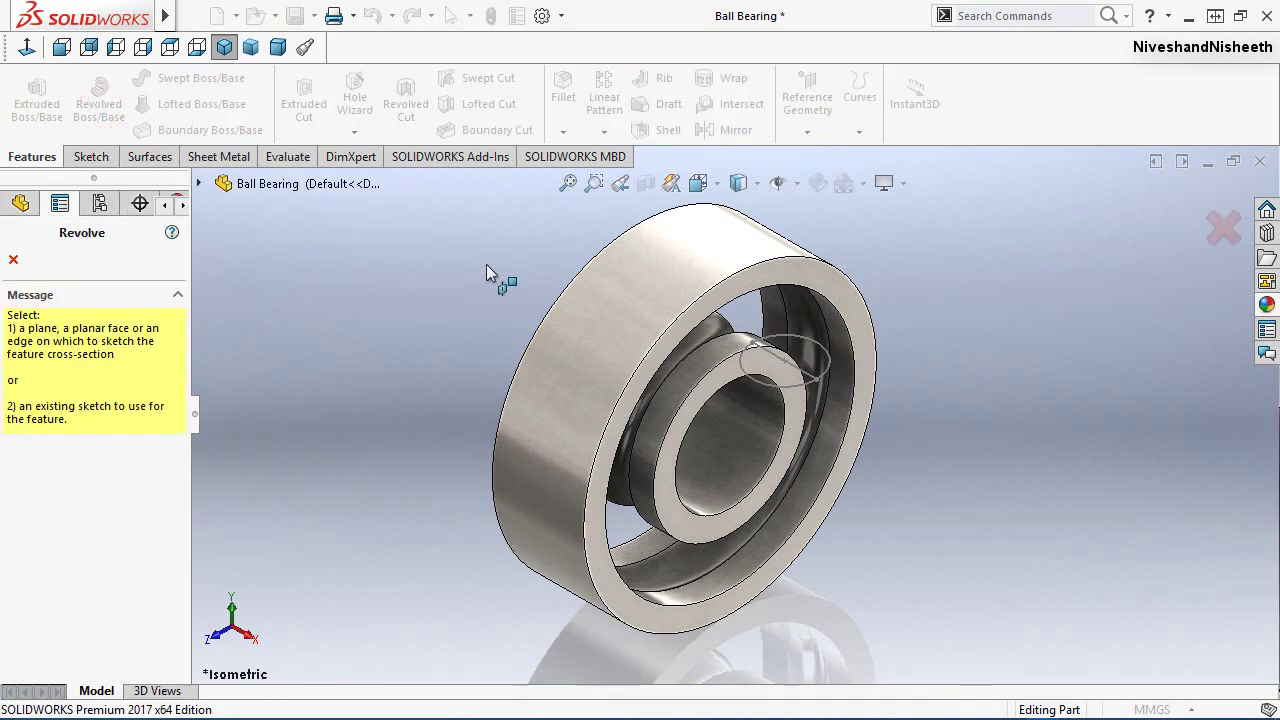
{"action": "left_click", "coordinate": [810, 350]}
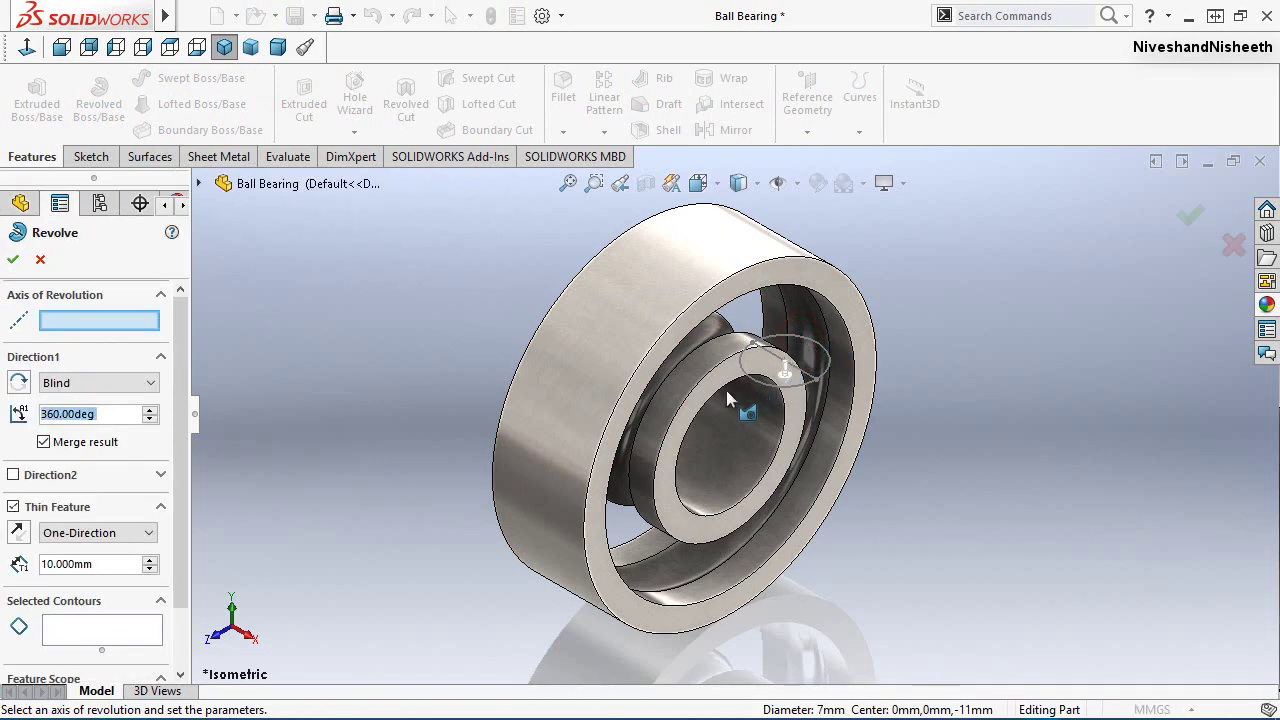
{"action": "left_click", "coordinate": [72, 630]}
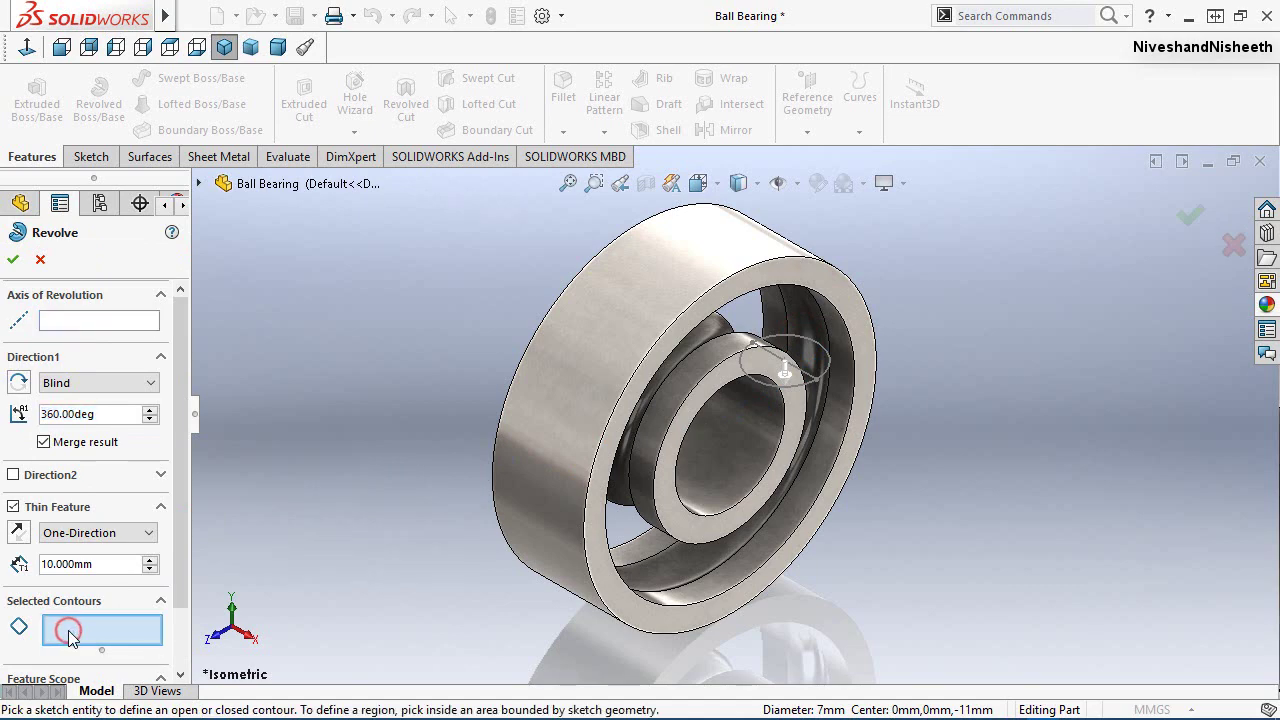
{"action": "left_click", "coordinate": [812, 360]}
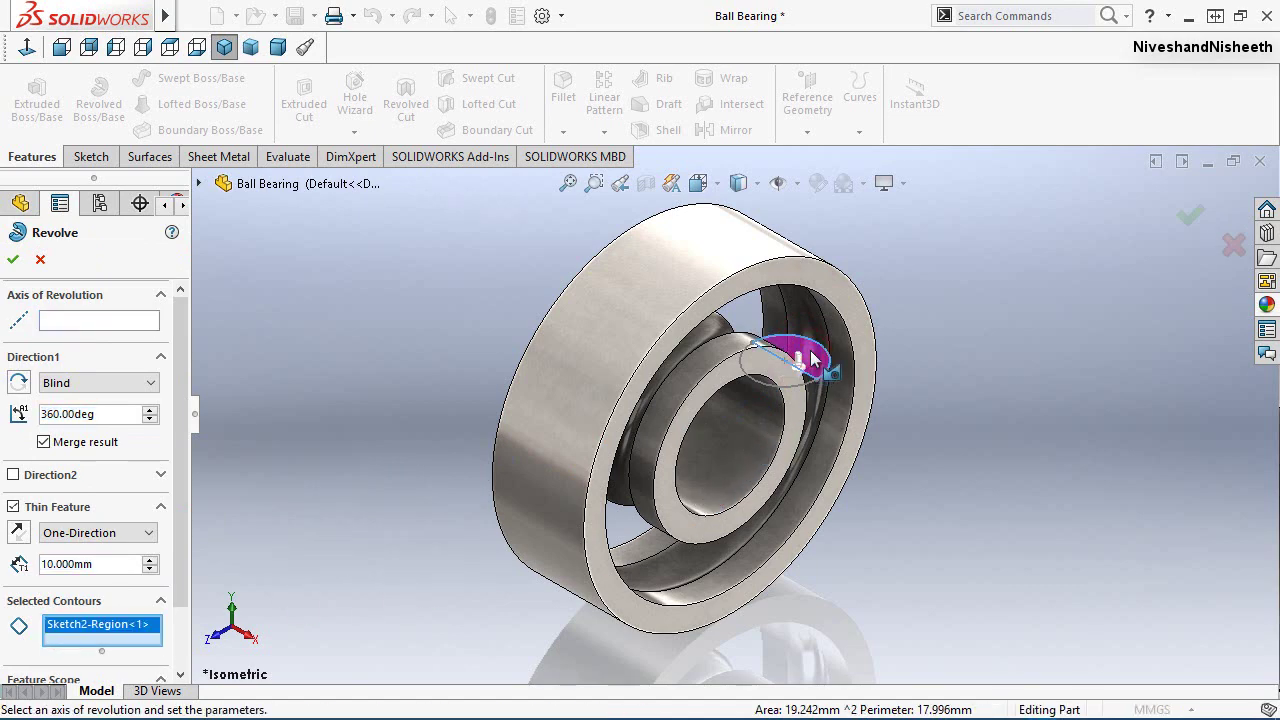
{"action": "left_click", "coordinate": [95, 321]}
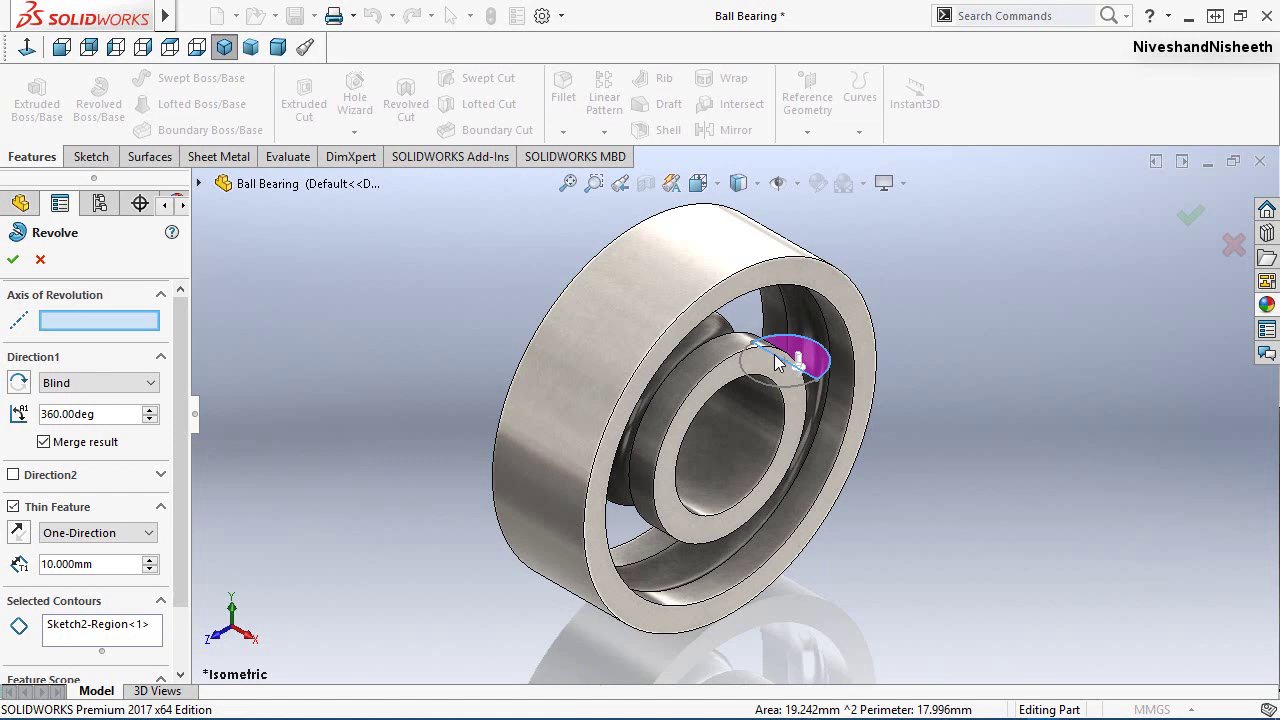
{"action": "left_click", "coordinate": [777, 362]}
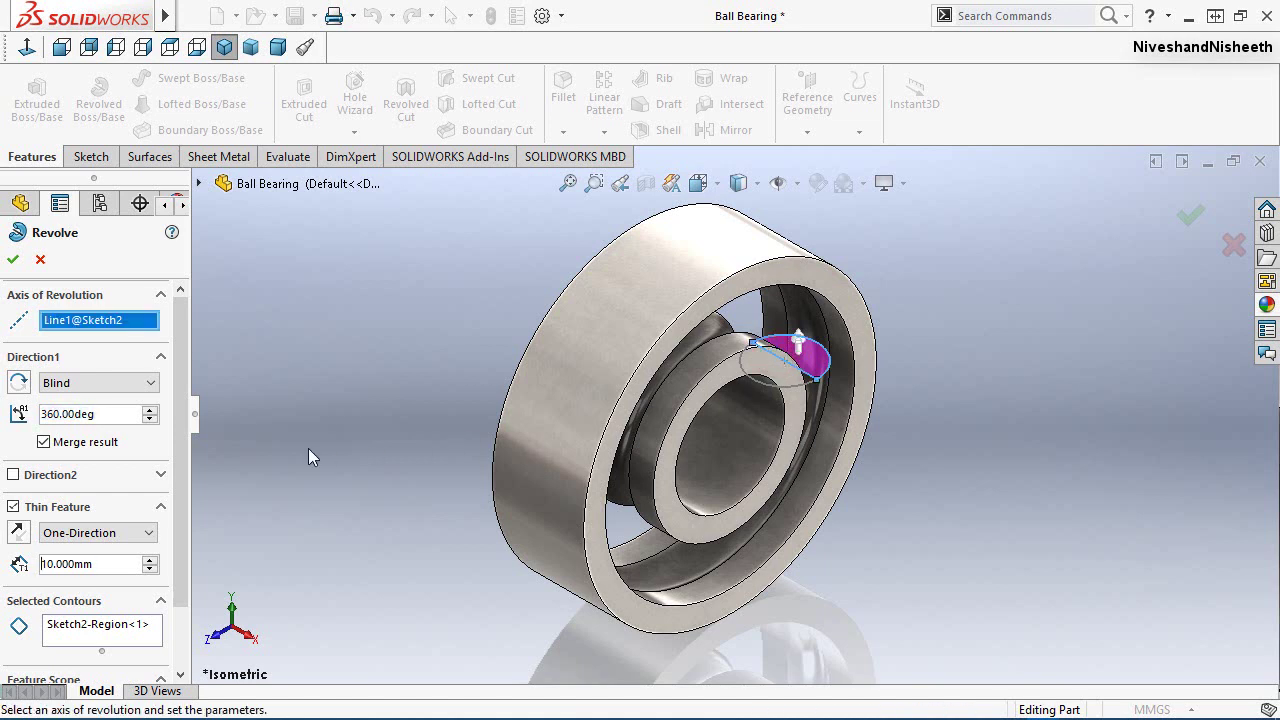
Step: Turn off Merge result and Thin Feature and complete the 360° revolve as a separate ball body
{"action": "left_click", "coordinate": [43, 442]}
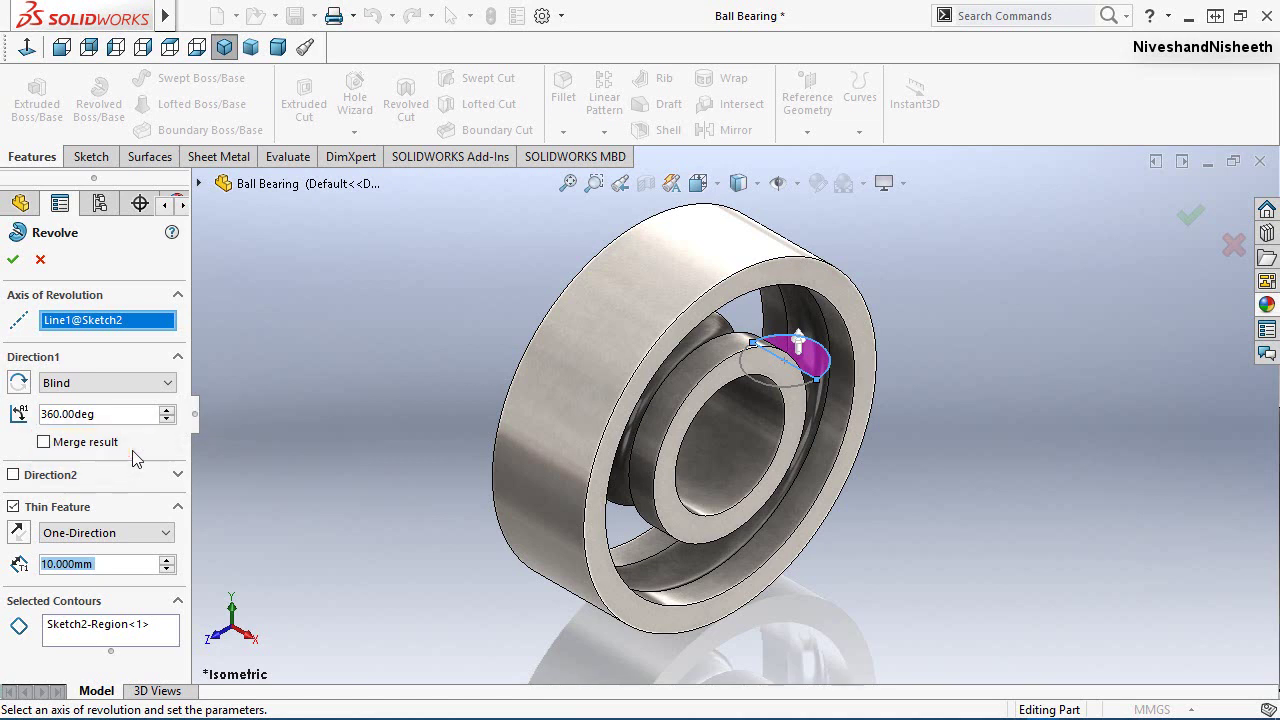
{"action": "left_click", "coordinate": [12, 507]}
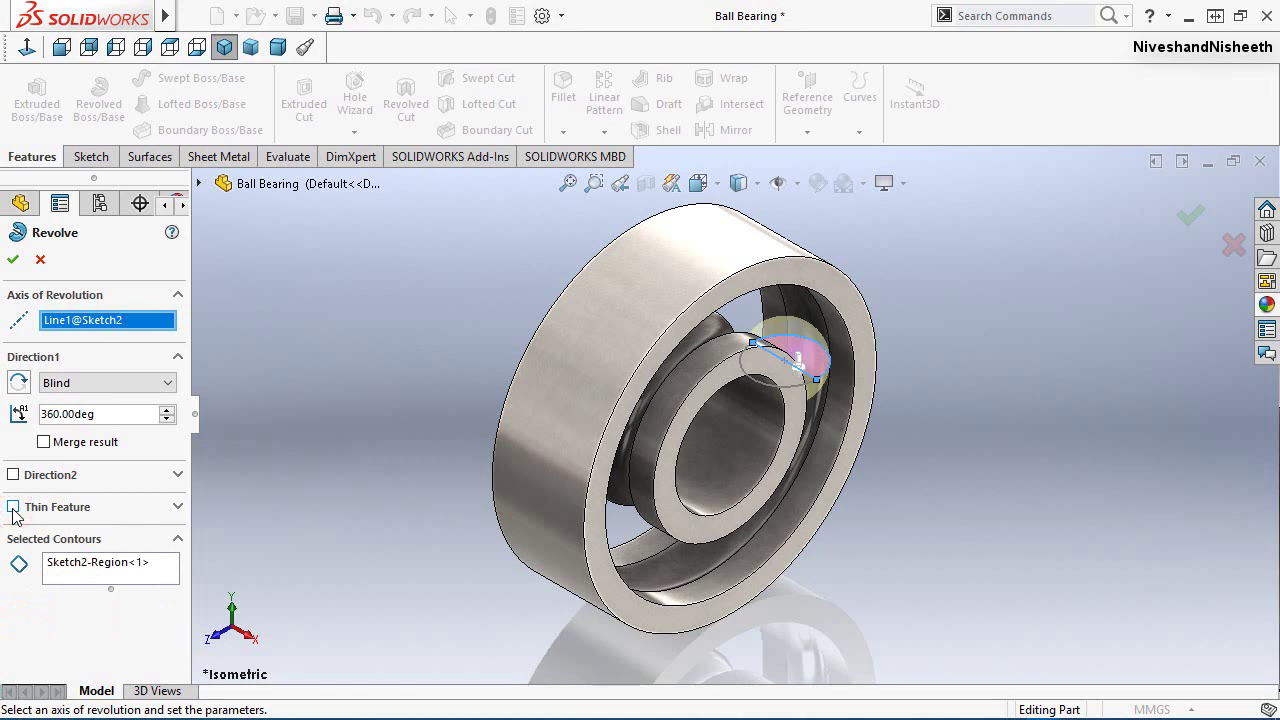
{"action": "left_click", "coordinate": [12, 262]}
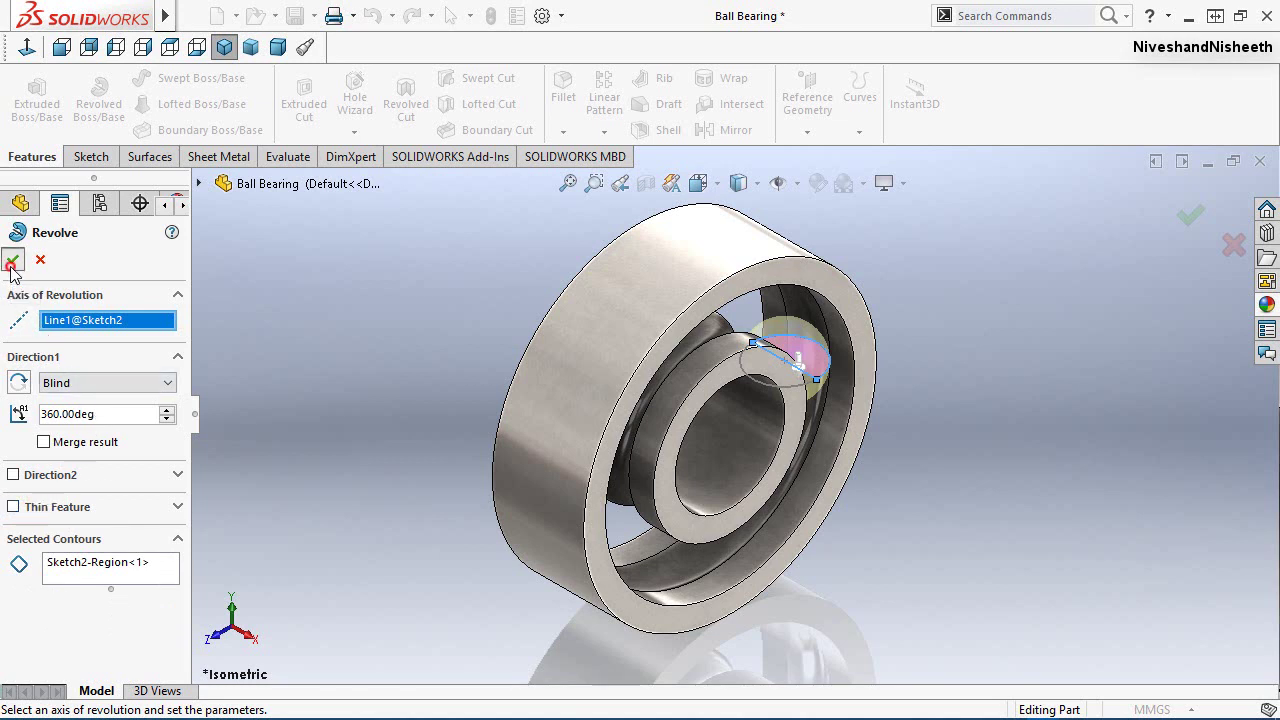
{"action": "left_click", "coordinate": [464, 350]}
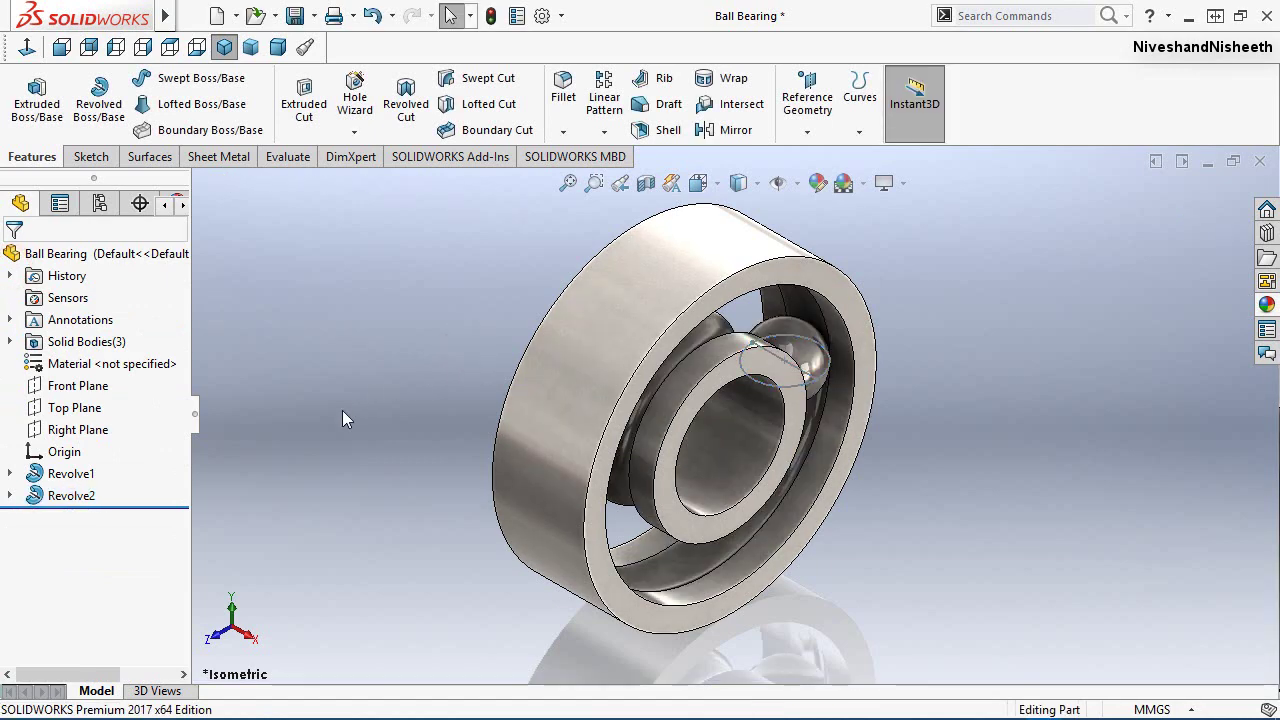
Step: Hide Sketch2 of the Revolve2 feature, and check the ball between the rings from another angle
{"action": "left_click", "coordinate": [9, 495]}
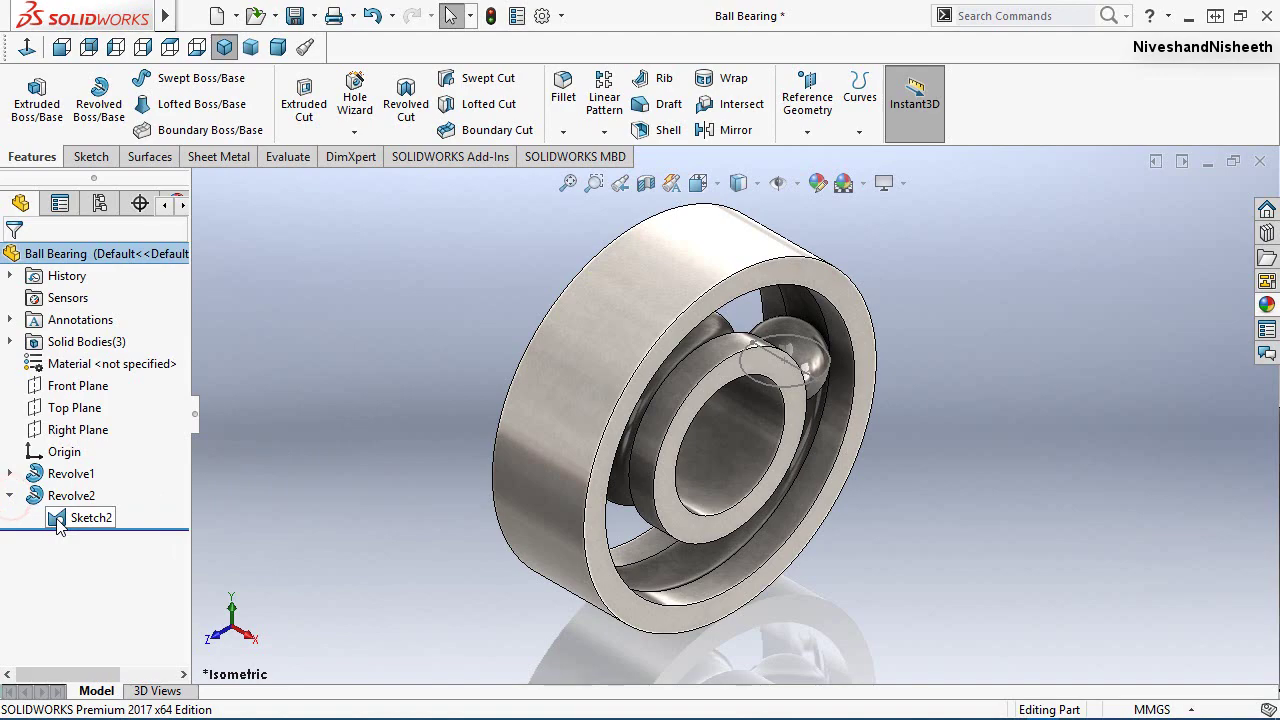
{"action": "left_click", "coordinate": [58, 527]}
{"action": "left_click", "coordinate": [85, 490]}
{"action": "left_click", "coordinate": [327, 457]}
{"action": "mouse_move", "coordinate": [826, 370]}
{"action": "middle_mouse_down"}
{"action": "mouse_move", "coordinate": [729, 302]}
{"action": "mouse_move", "coordinate": [728, 243]}
{"action": "mouse_move", "coordinate": [794, 374]}
{"action": "middle_mouse_up"}
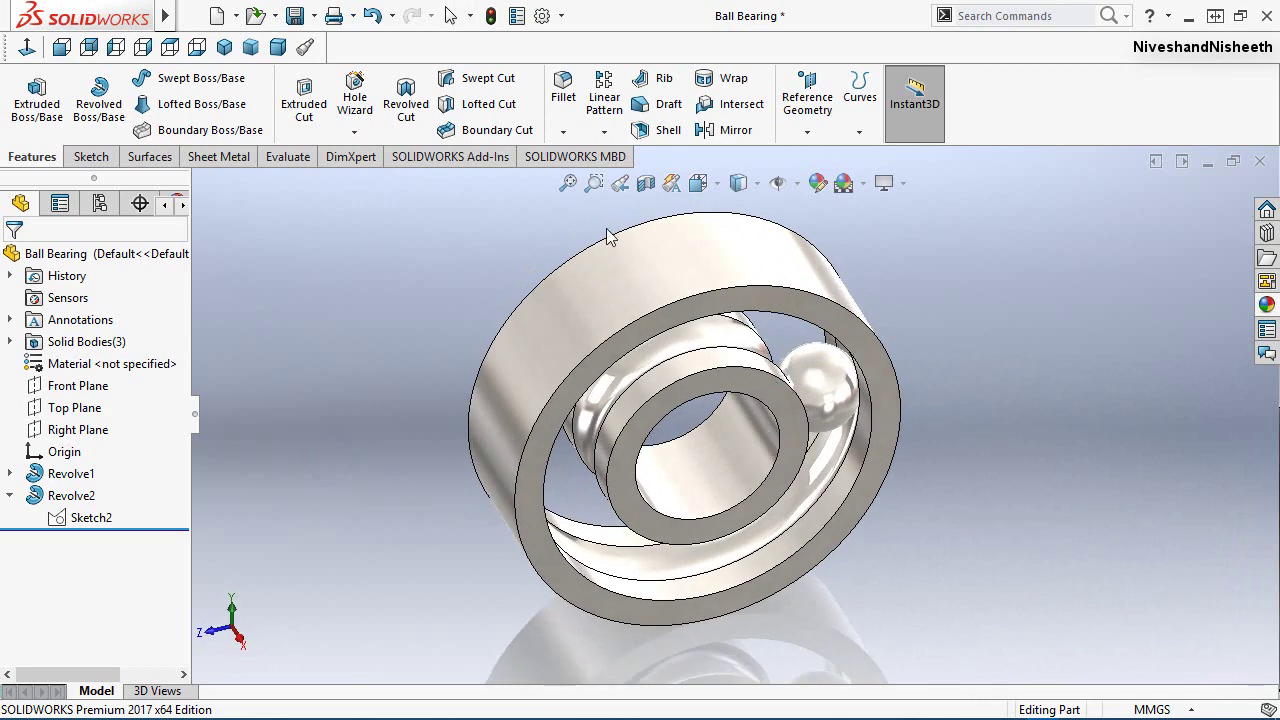
{"action": "left_click", "coordinate": [620, 183]}
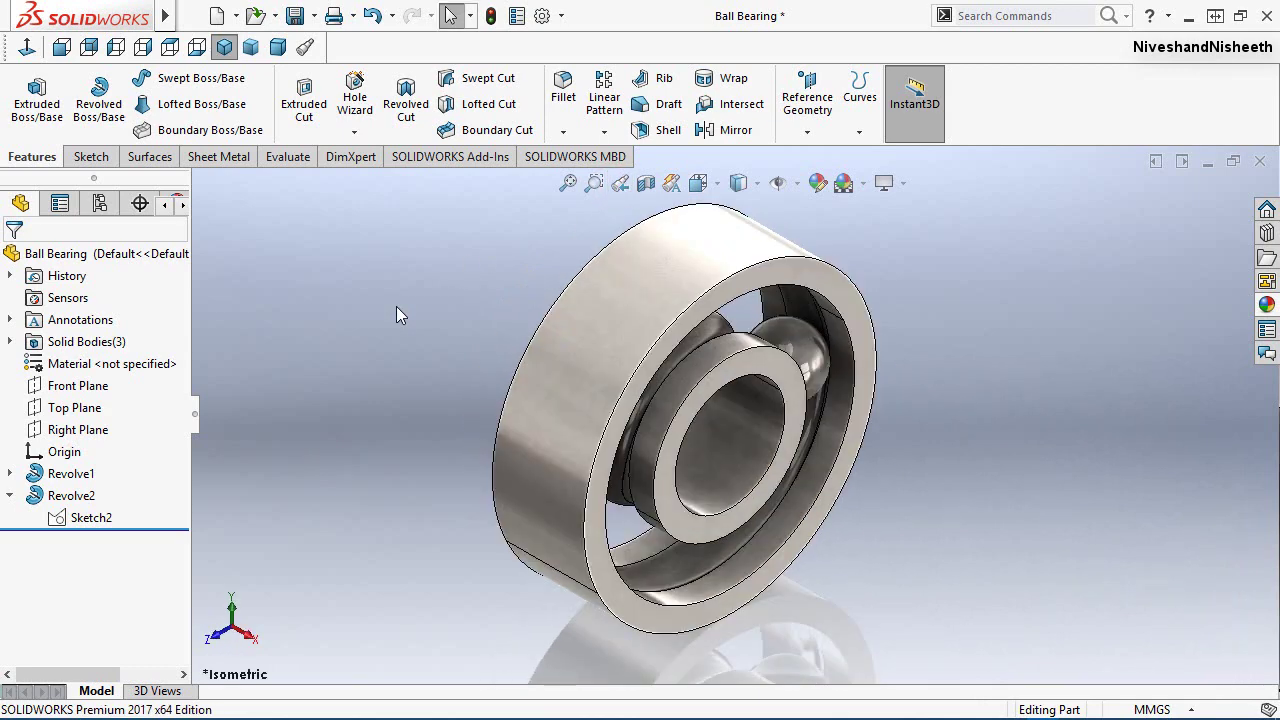
Step: Inspect the part's list of solid bodies and identify the ball body in it
{"action": "left_click", "coordinate": [9, 341]}
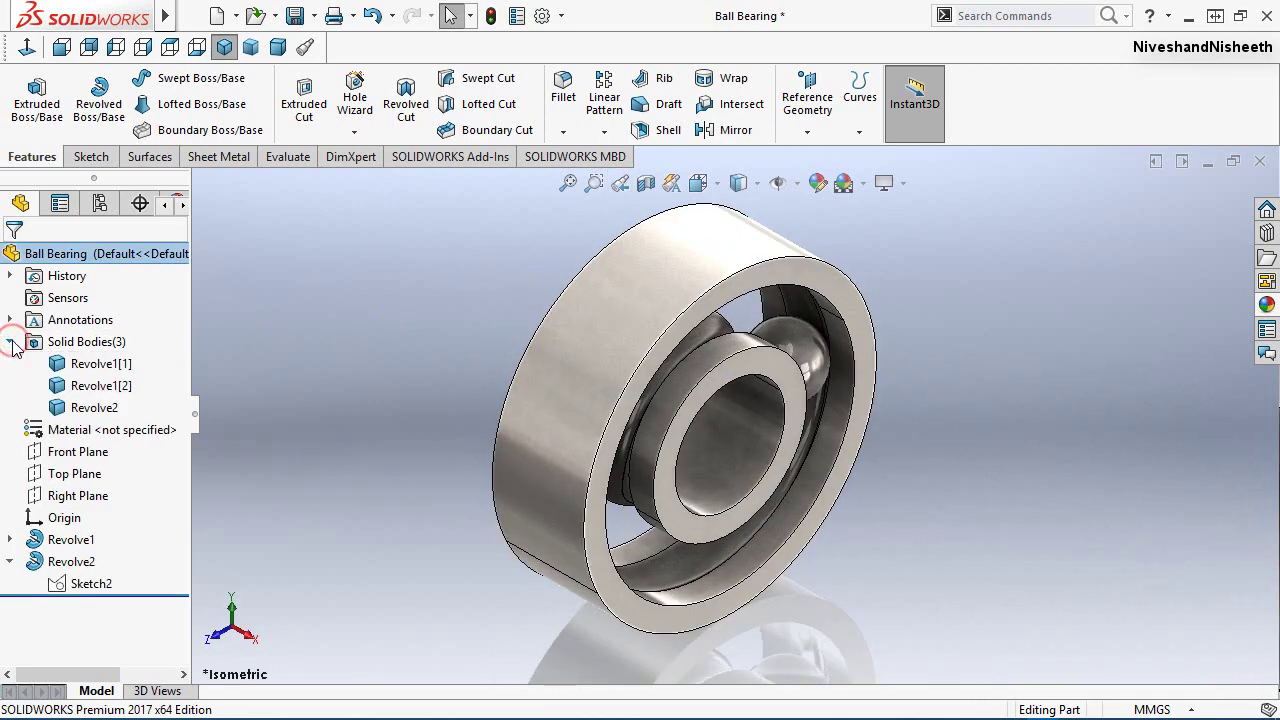
{"action": "left_click", "coordinate": [100, 410]}
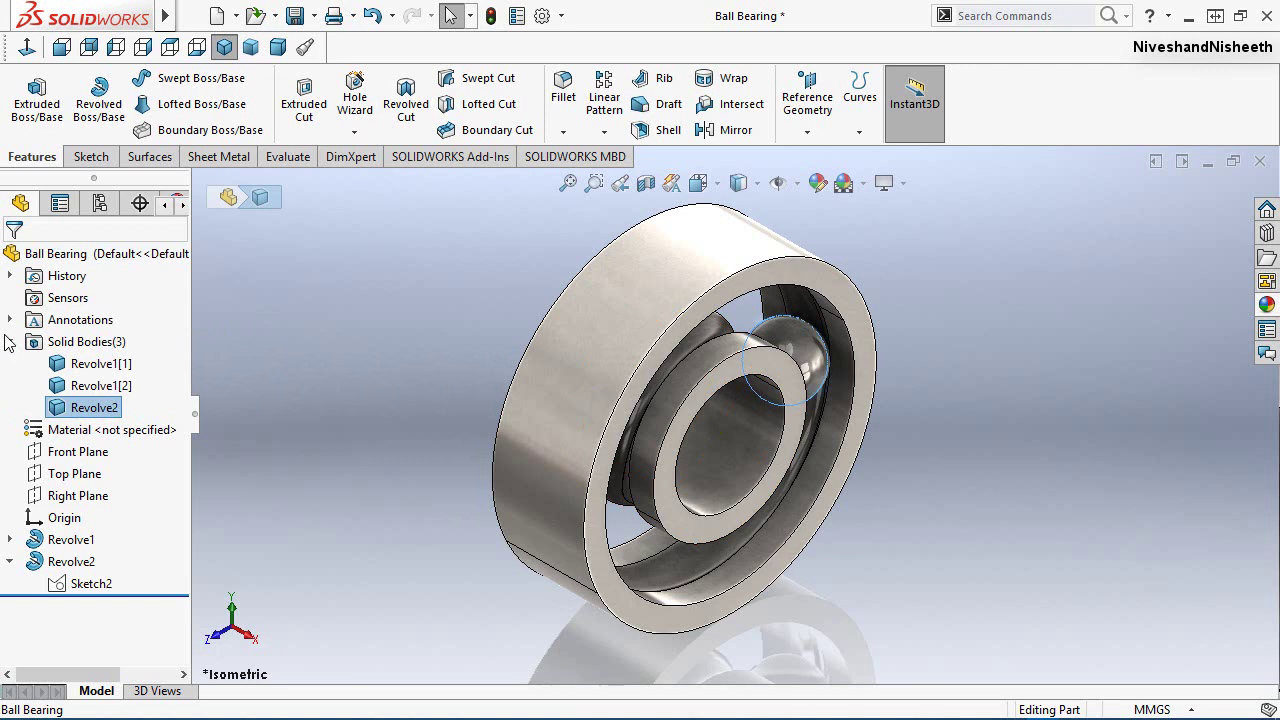
{"action": "left_click", "coordinate": [9, 341]}
{"action": "left_click", "coordinate": [410, 418]}
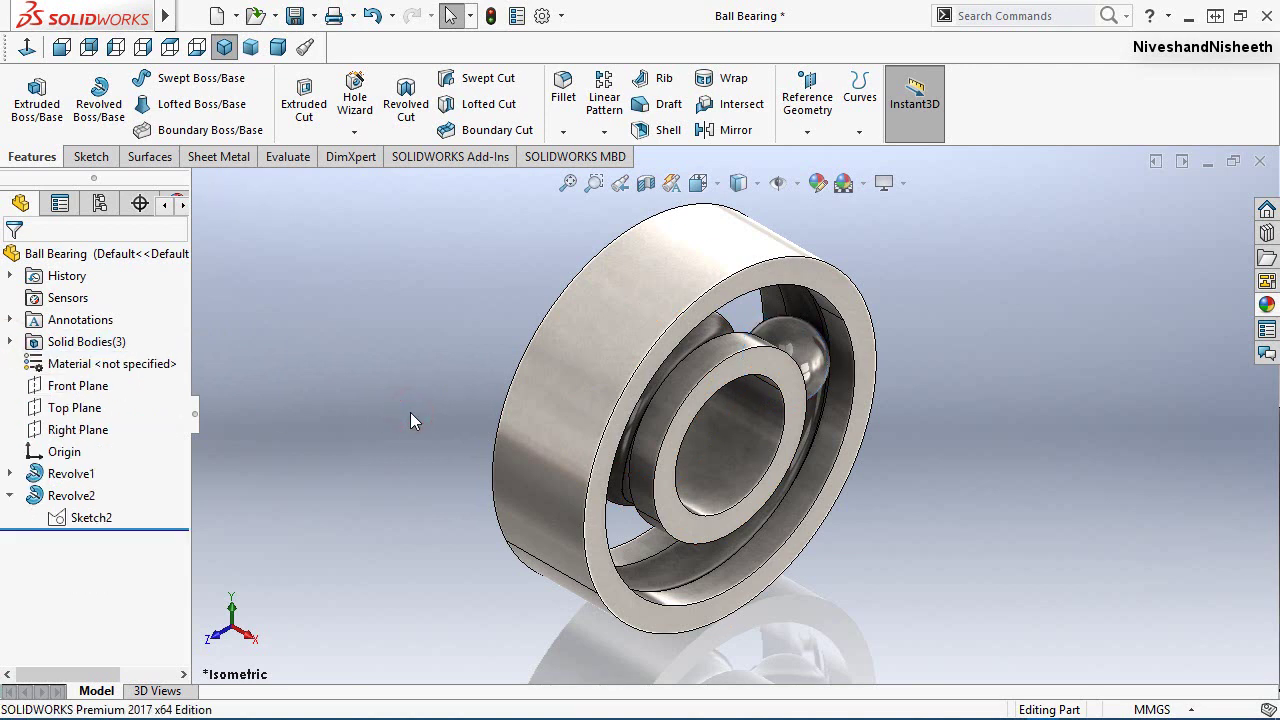
Step: Collapse the Revolve2 feature in the tree and show the temporary axes of the part
{"action": "left_click", "coordinate": [9, 495]}
{"action": "left_click", "coordinate": [464, 297]}
{"action": "left_click", "coordinate": [333, 391]}
Step: Start a circular pattern about the bearing's central temporary axis with 8 equally spaced instances over 360°
{"action": "left_click", "coordinate": [603, 132]}
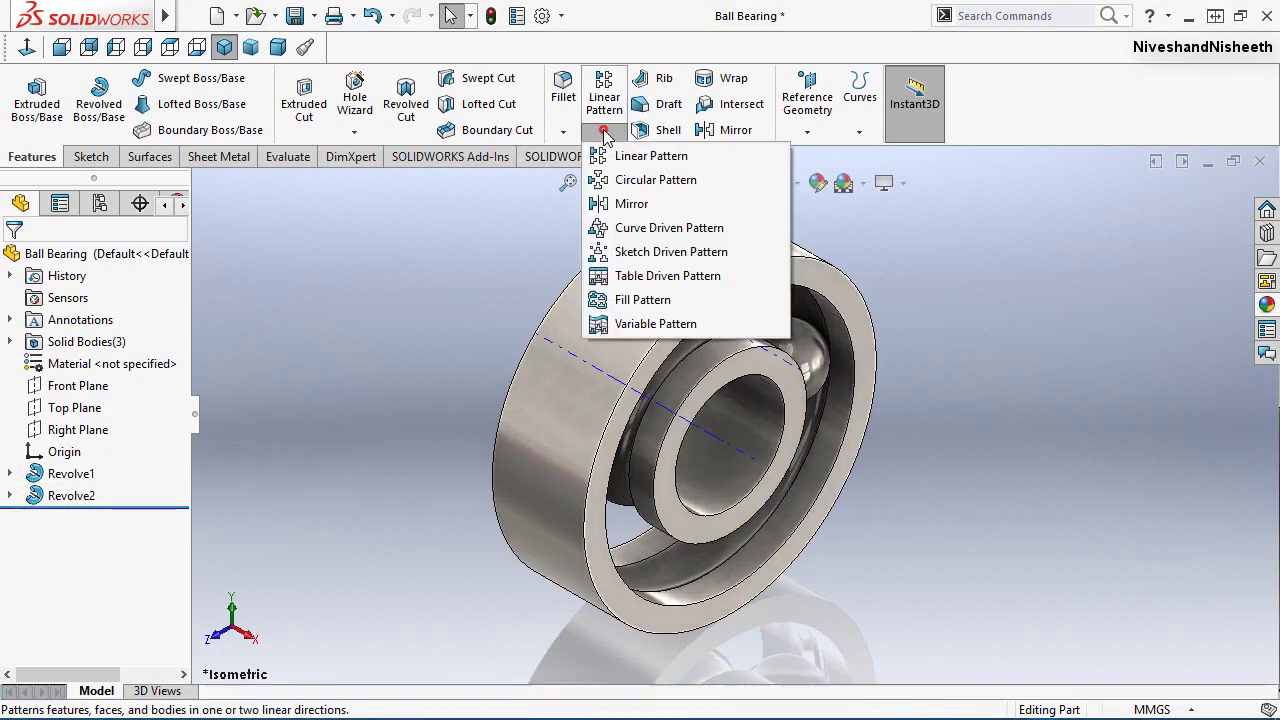
{"action": "left_click", "coordinate": [652, 181]}
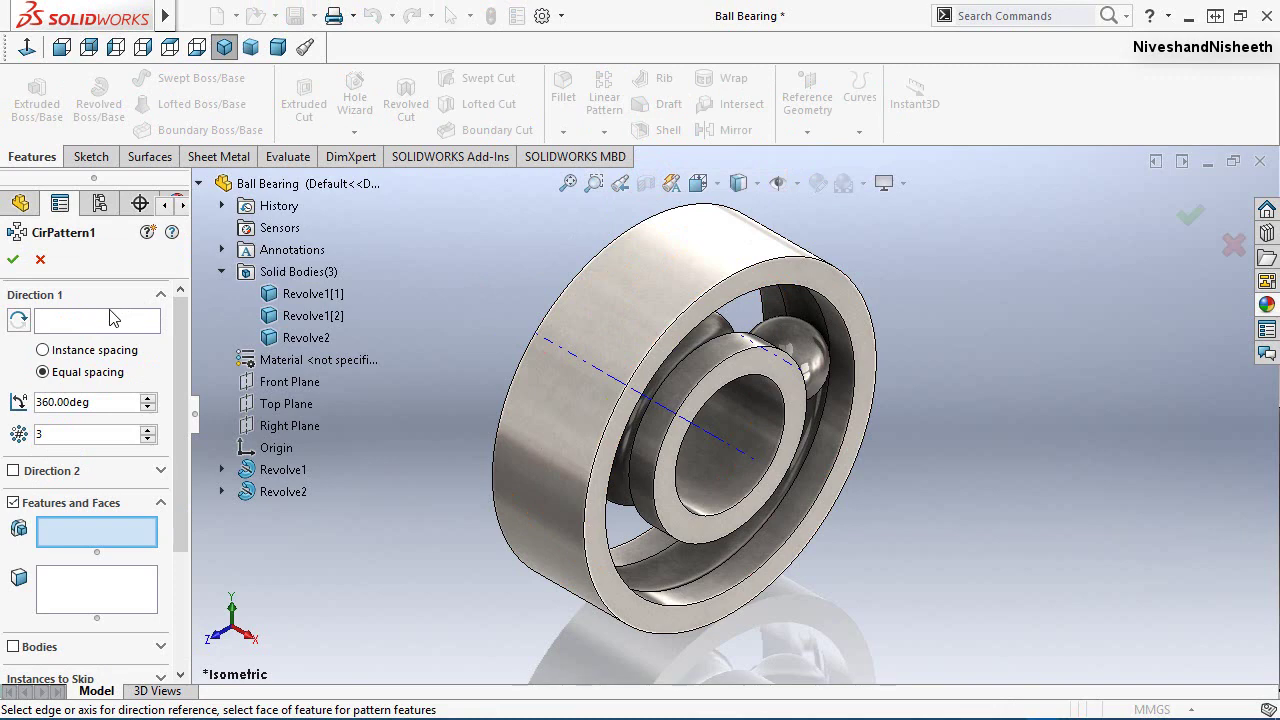
{"action": "left_click", "coordinate": [72, 322]}
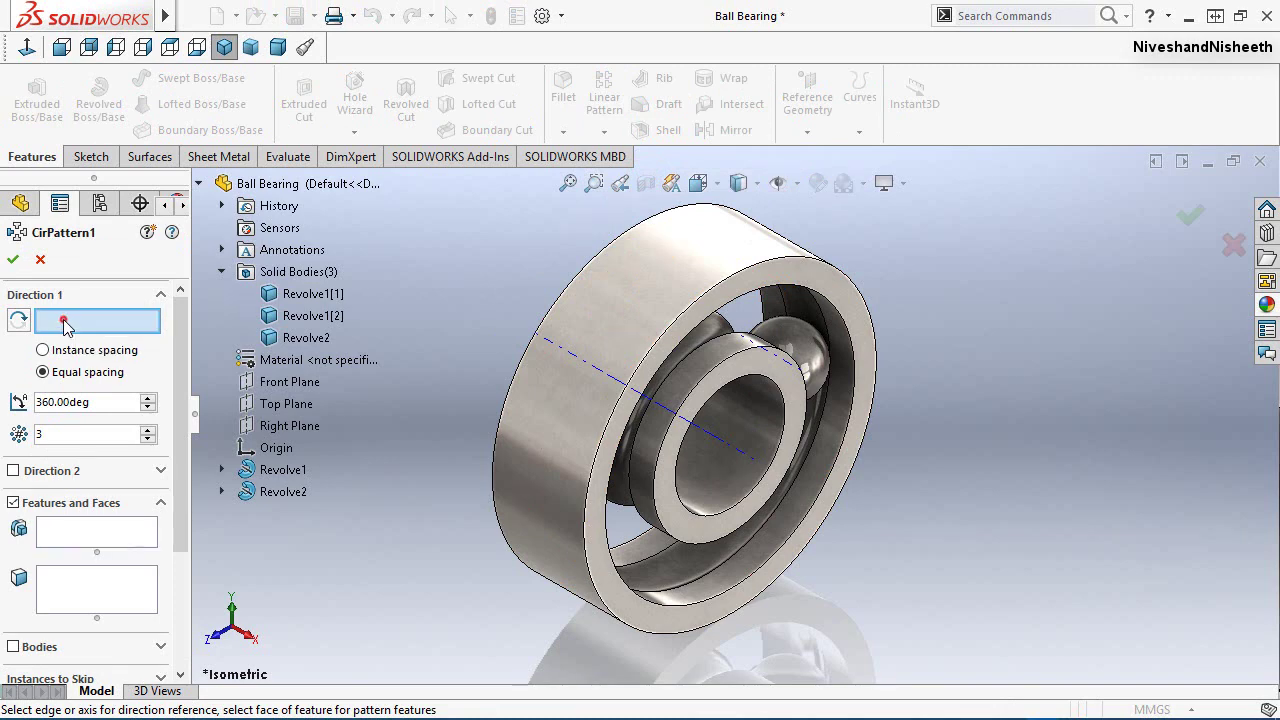
{"action": "left_click", "coordinate": [737, 455]}
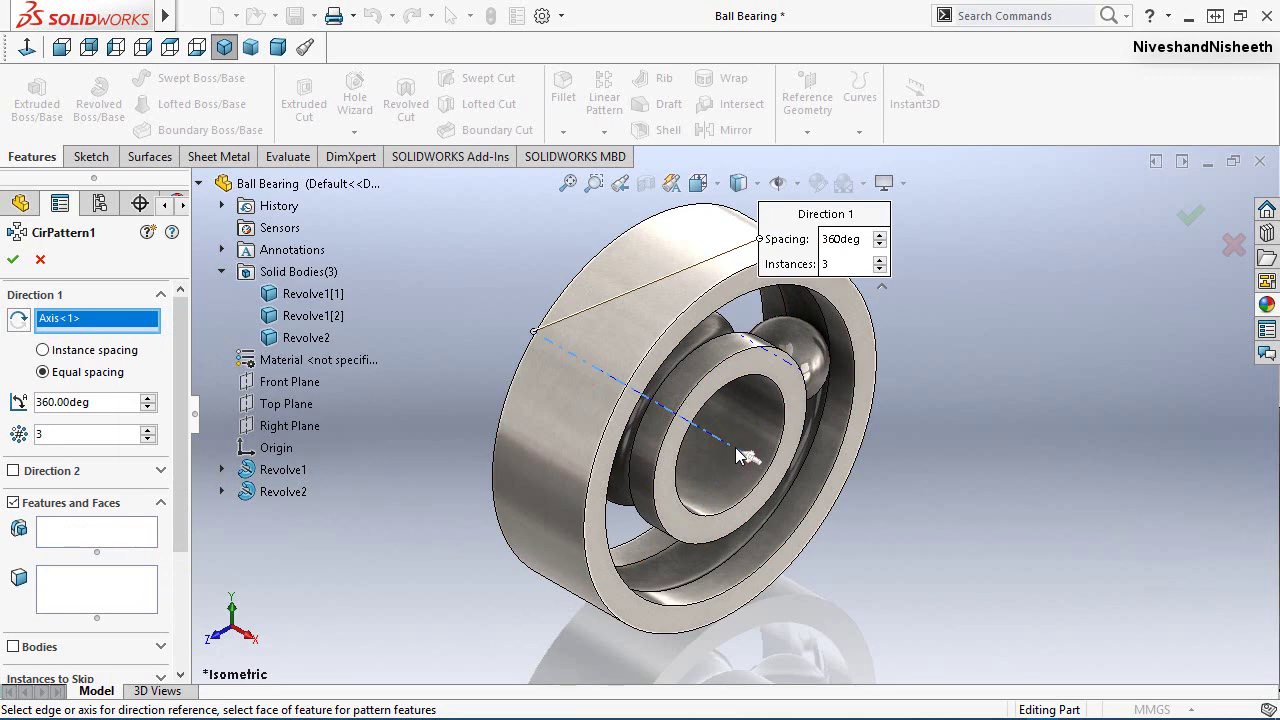
{"action": "double_click", "coordinate": [62, 435]}
{"action": "type", "text": "8"}
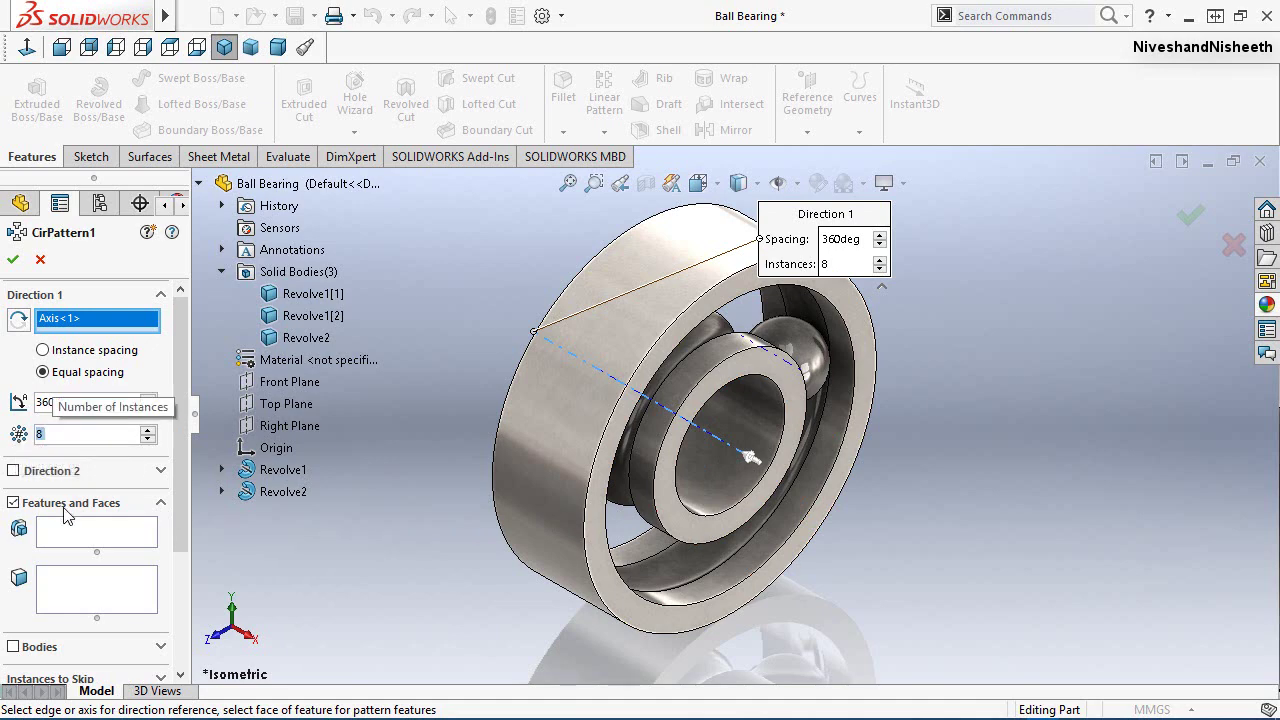
Step: Switch the pattern from features and faces to bodies, select the Revolve2 ball body and complete the circular pattern
{"action": "left_click", "coordinate": [12, 503]}
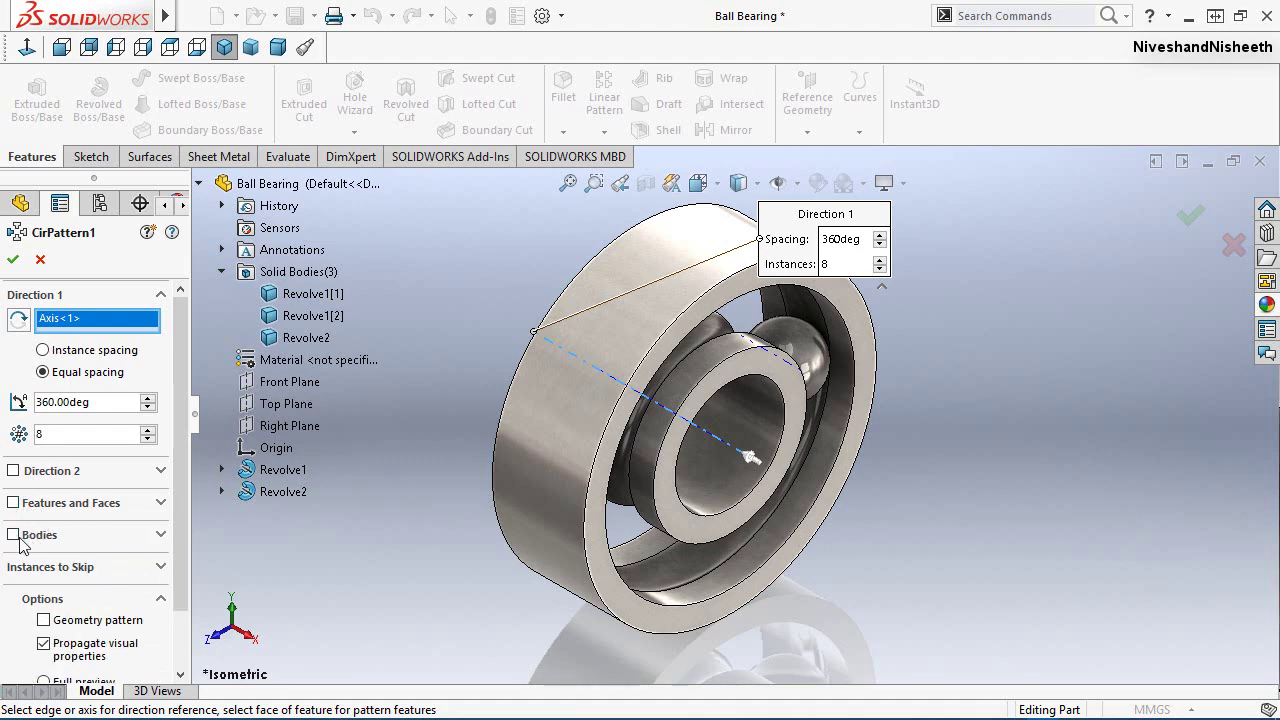
{"action": "left_click", "coordinate": [14, 535]}
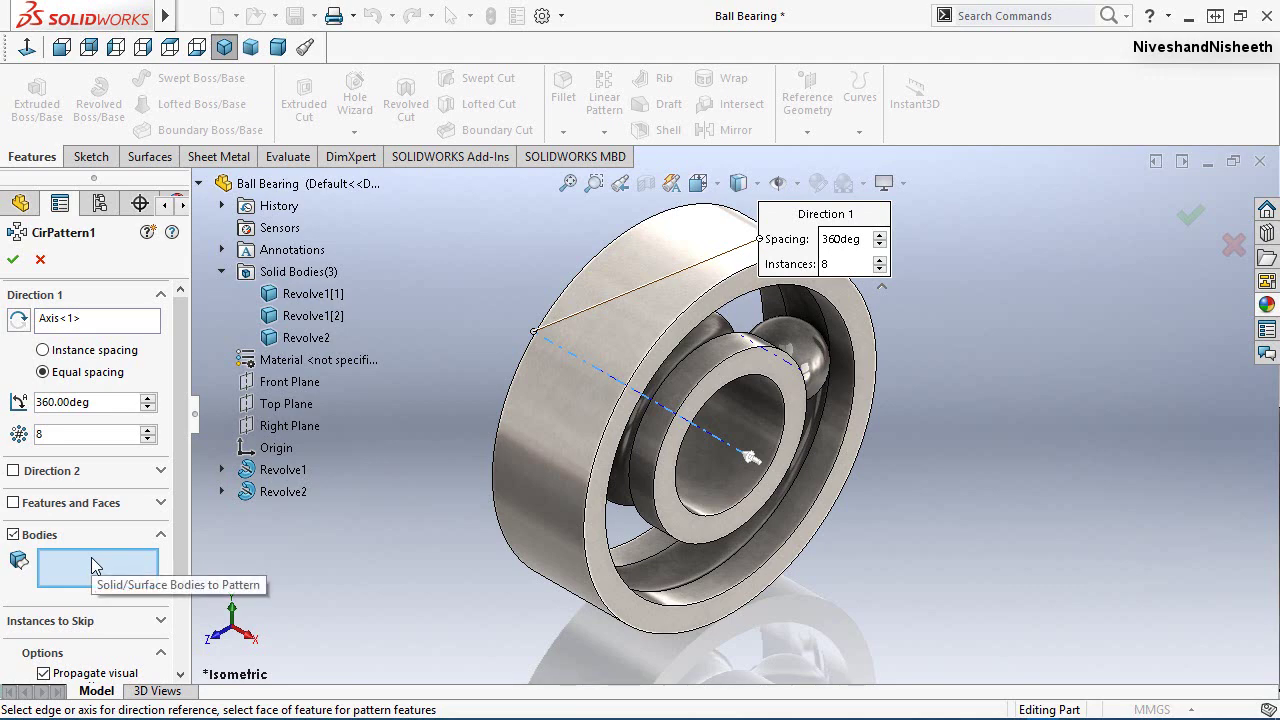
{"action": "left_click", "coordinate": [296, 338]}
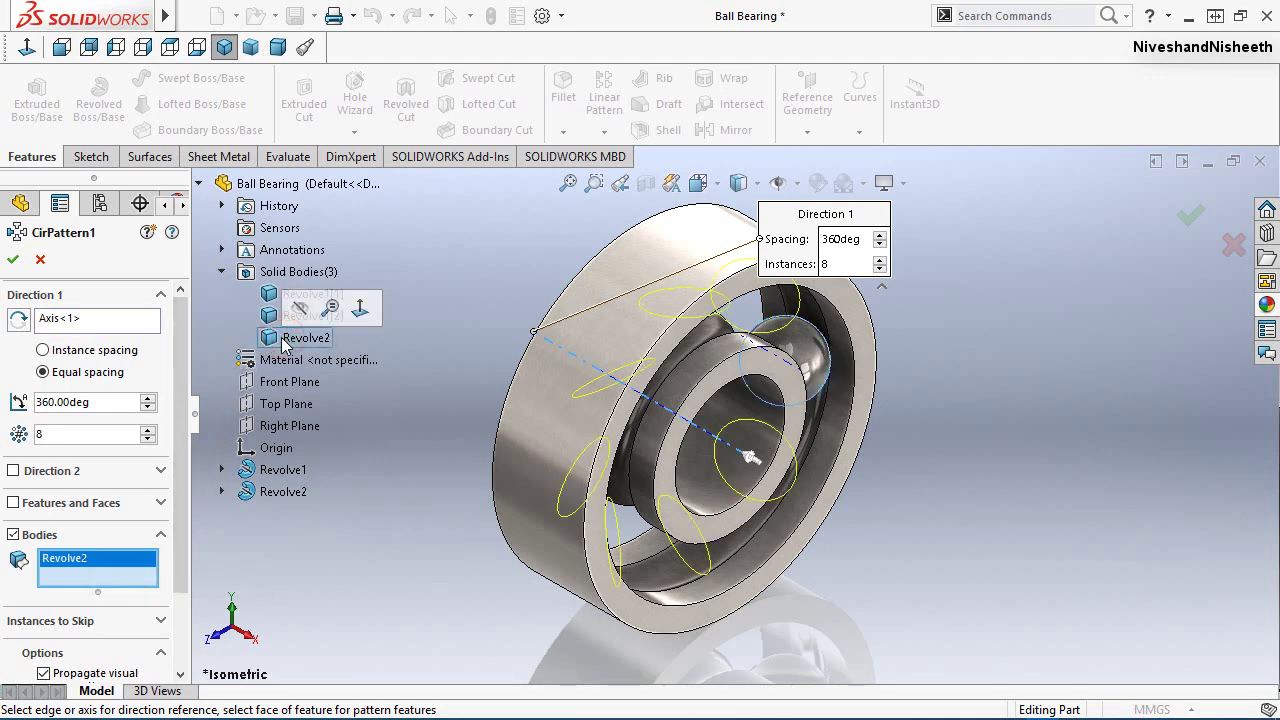
{"action": "middle_click_drag", "start_coordinate": [699, 542], "coordinate": [460, 460]}
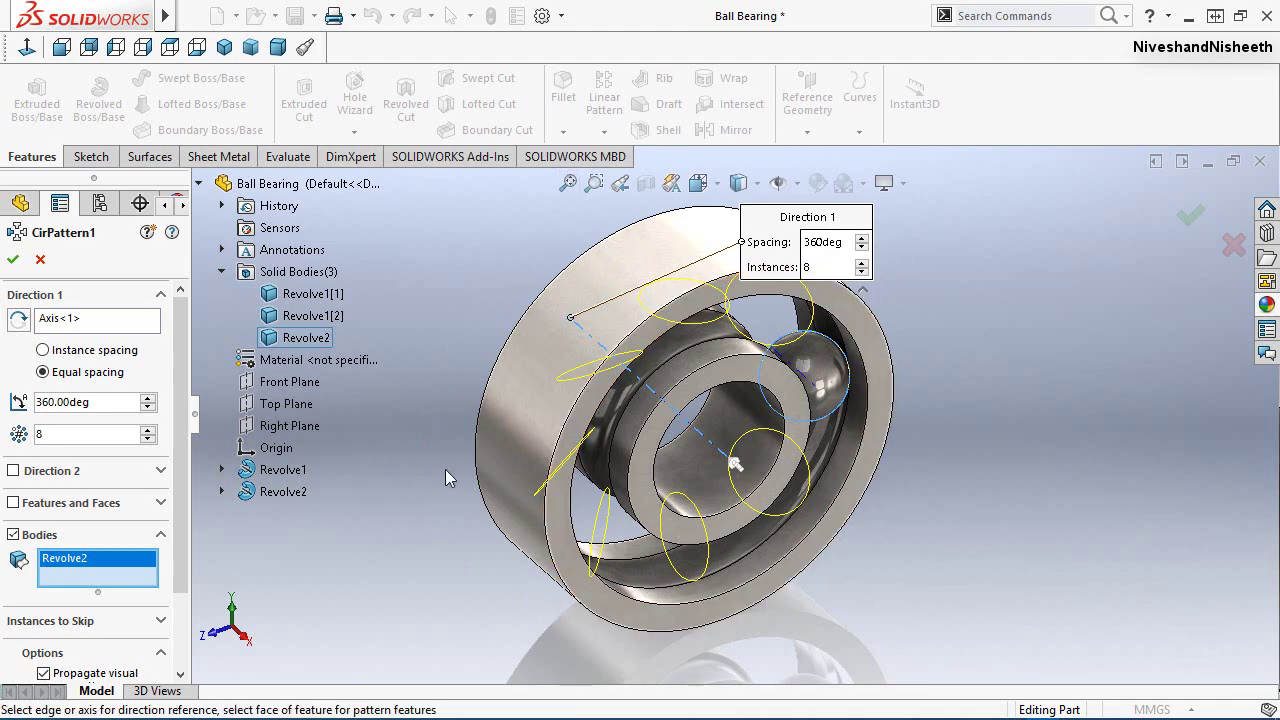
{"action": "left_click", "coordinate": [13, 259]}
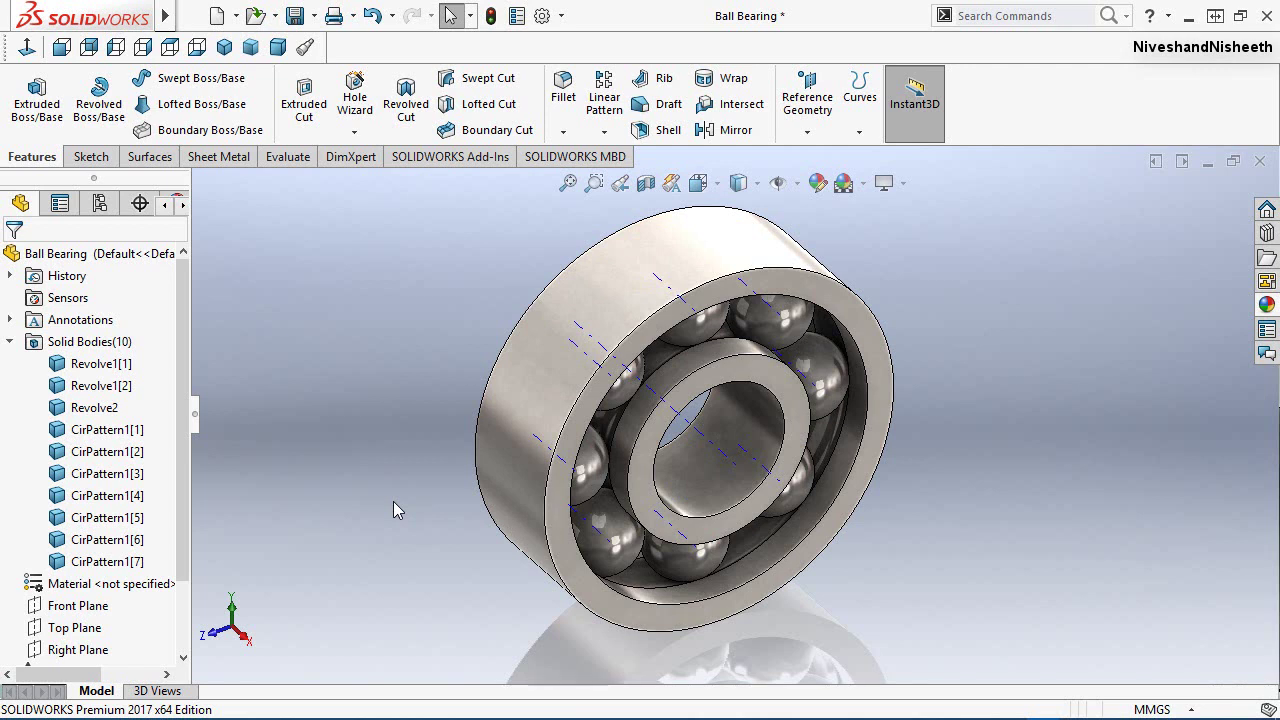
Step: Hide the temporary axes and collapse the Solid Bodies folder in the feature tree
{"action": "left_click", "coordinate": [779, 183]}
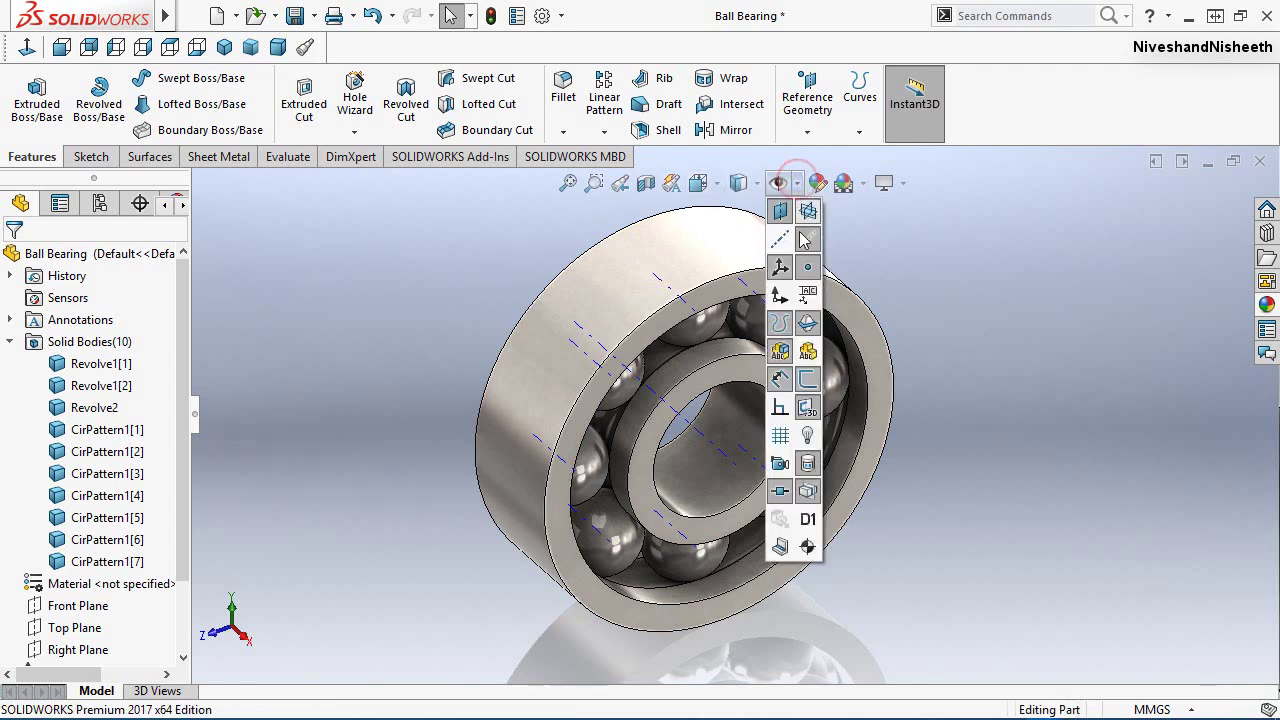
{"action": "left_click", "coordinate": [341, 293]}
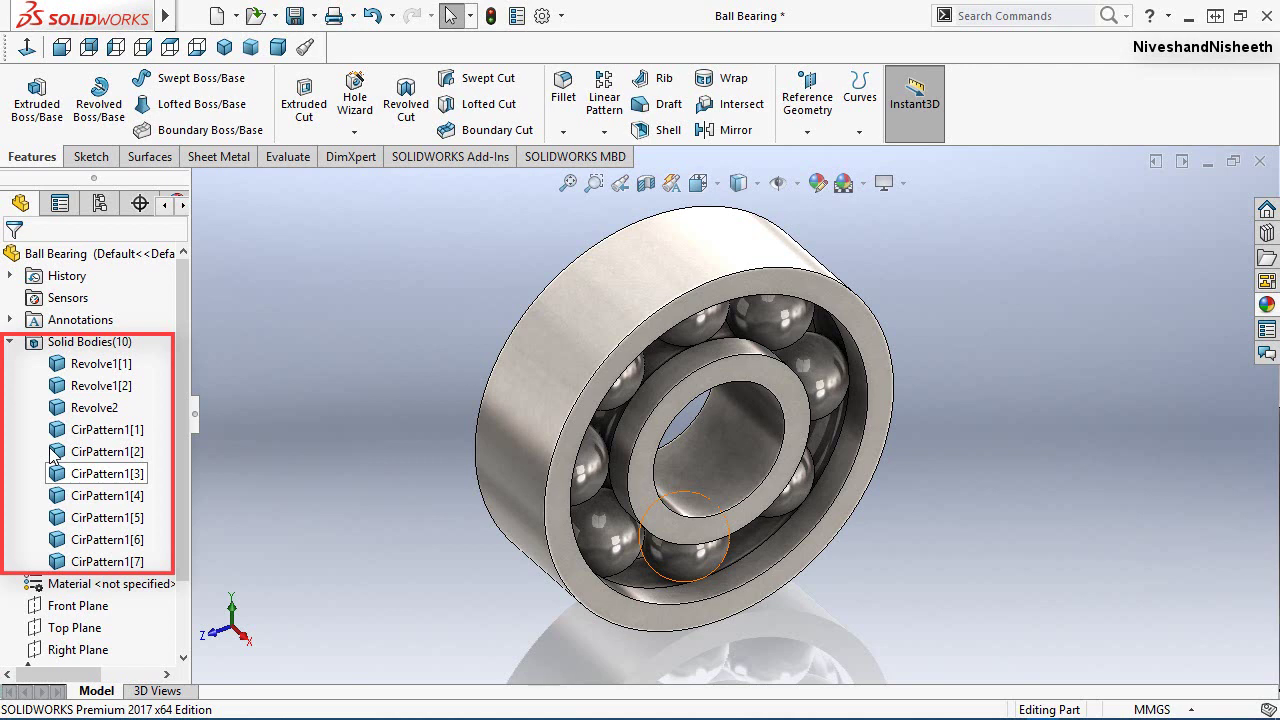
{"action": "left_click", "coordinate": [9, 341]}
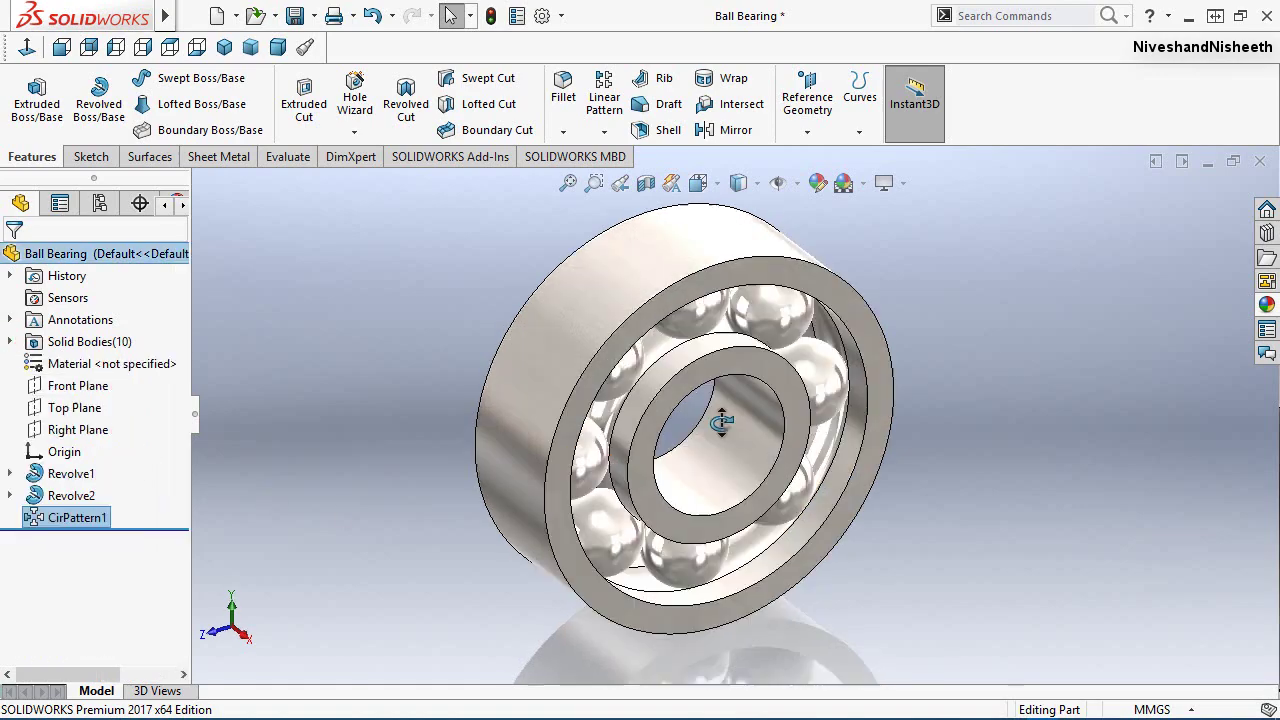
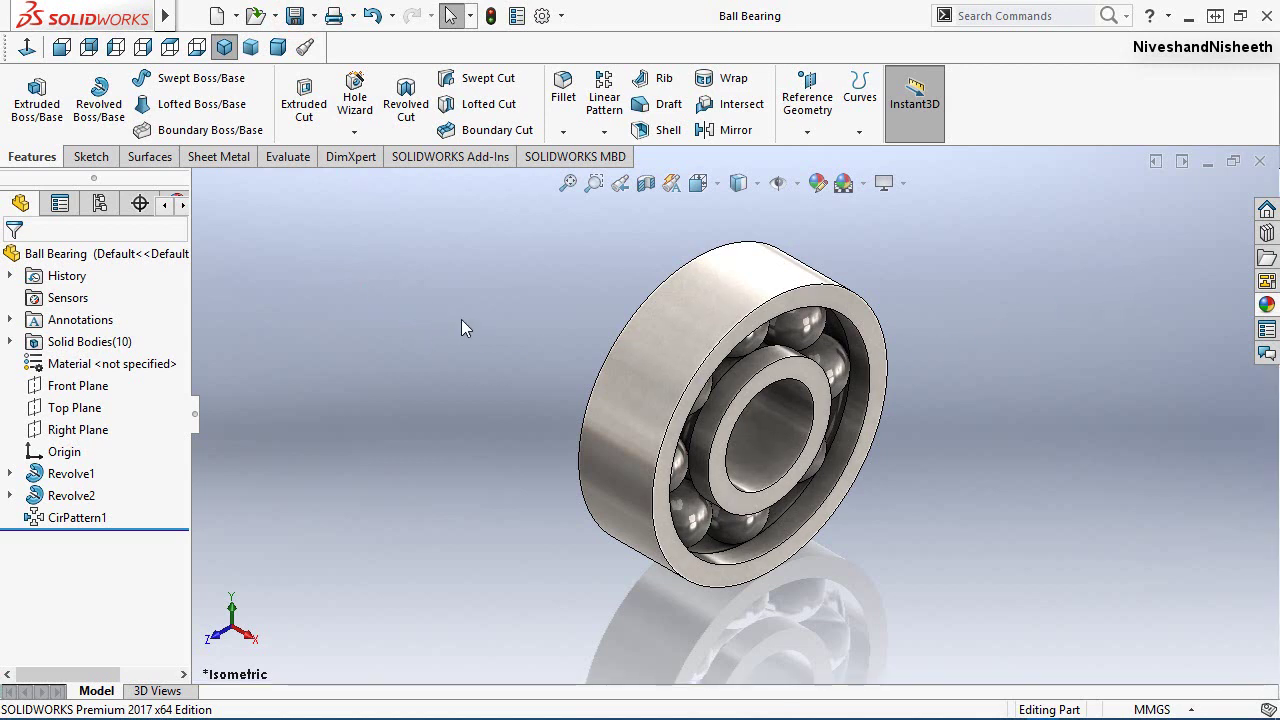
Step: Turn off the large command buttons with text and hide the Task Pane
{"action": "right_click", "coordinate": [930, 47]}
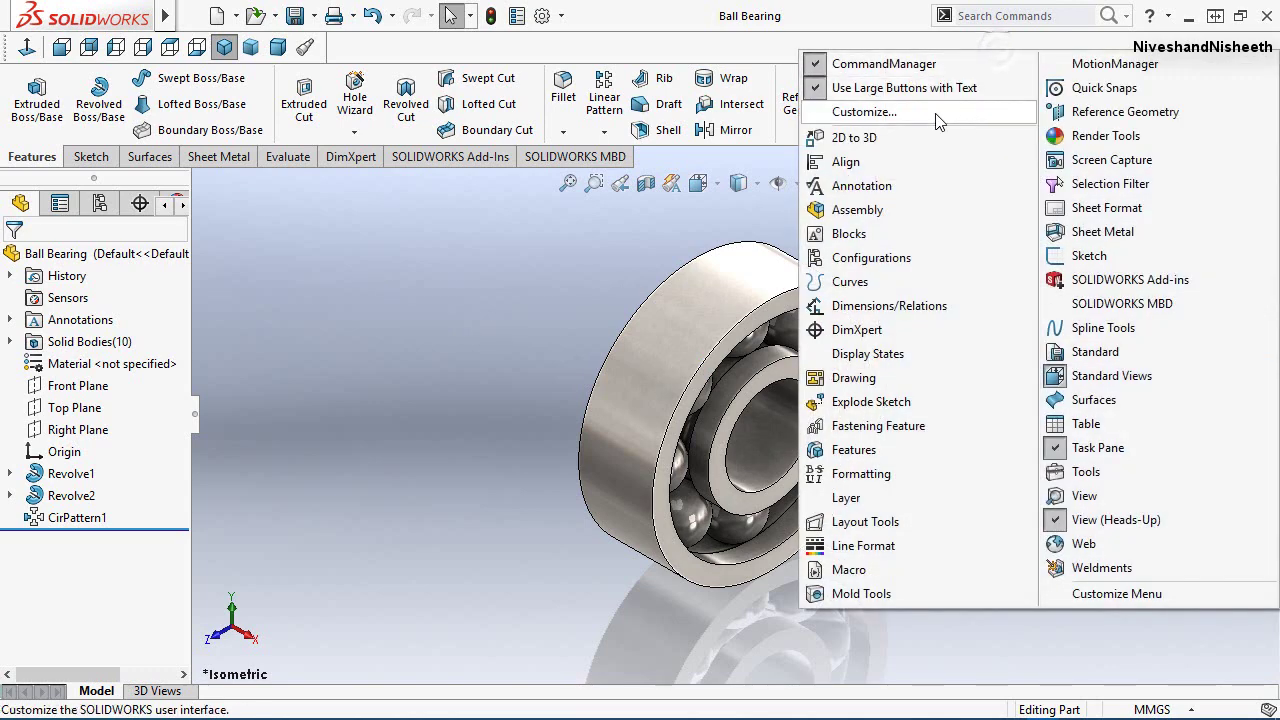
{"action": "left_click", "coordinate": [920, 87]}
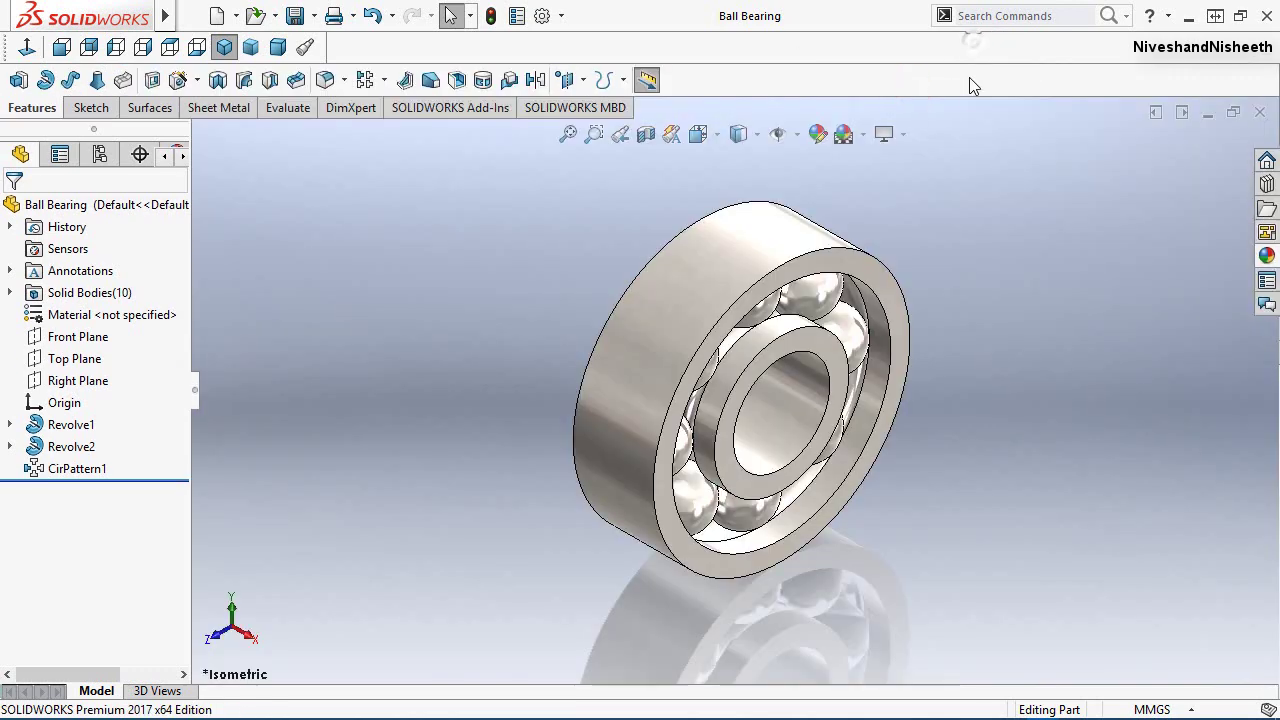
{"action": "right_click", "coordinate": [955, 47]}
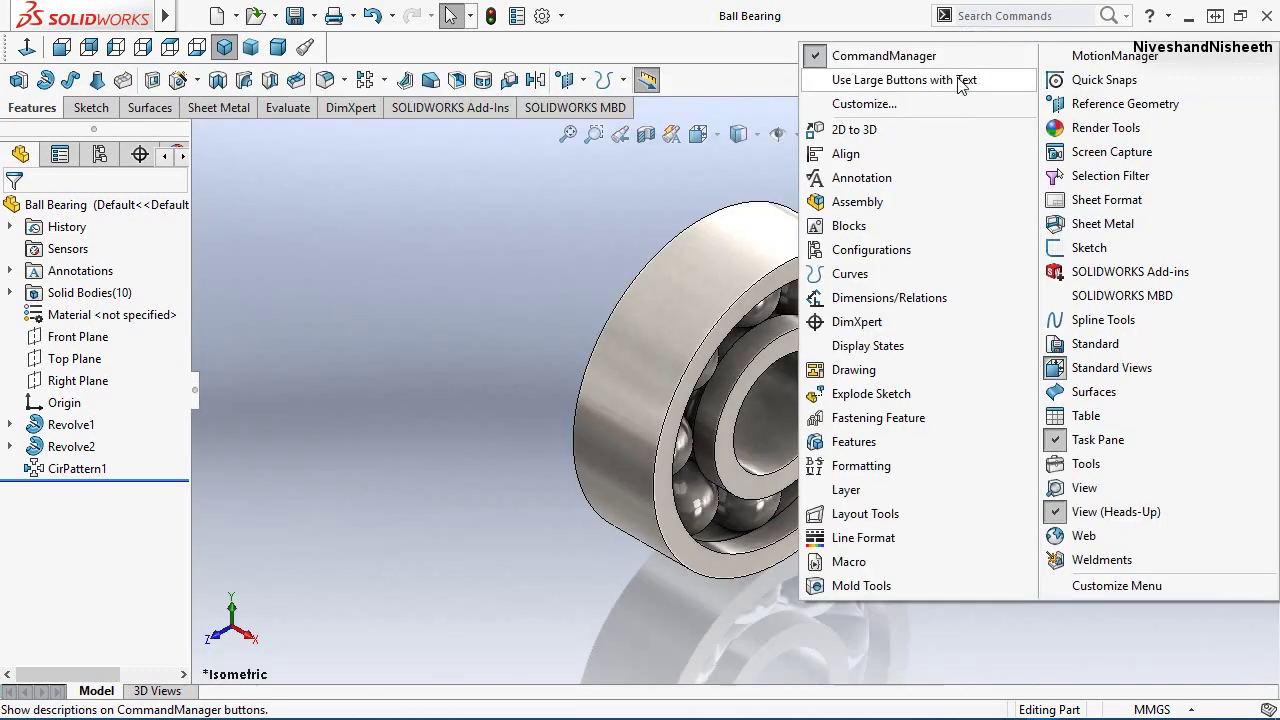
{"action": "left_click", "coordinate": [1063, 443]}
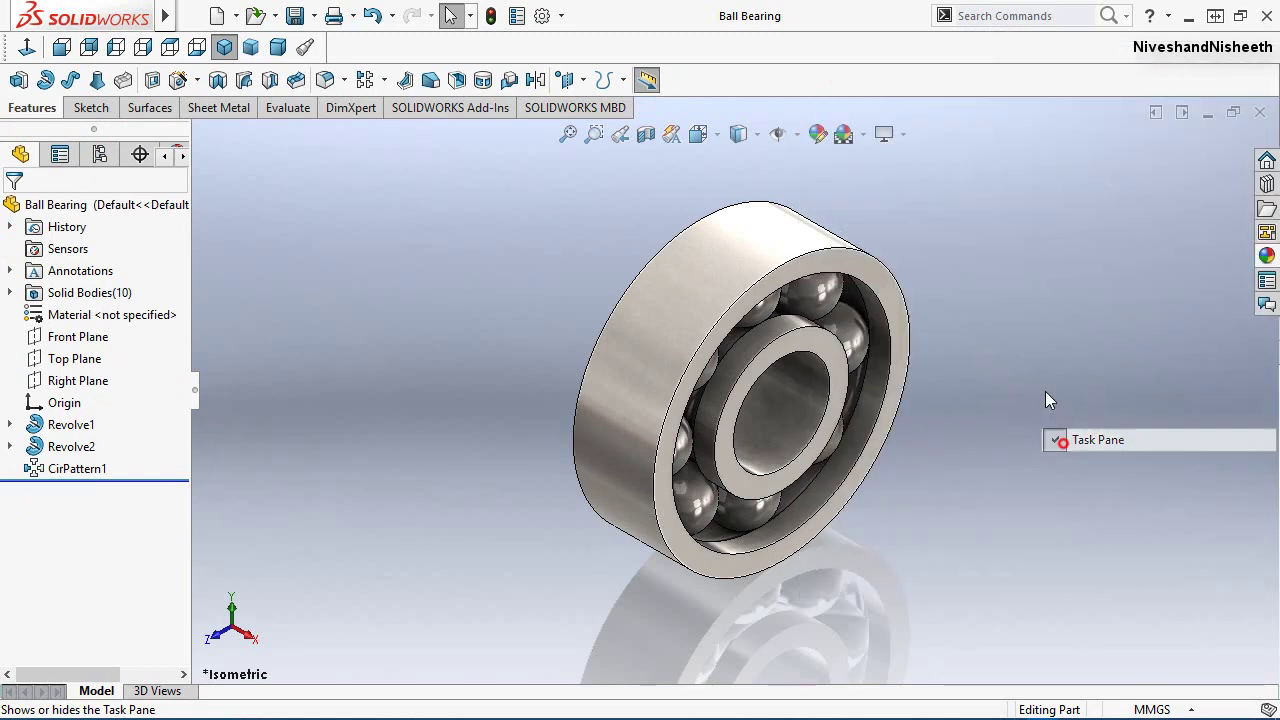
Step: Hide the View (Heads-Up) and Standard Views toolbars and collapse the feature tree pane
{"action": "right_click", "coordinate": [995, 47]}
{"action": "left_click", "coordinate": [1093, 511]}
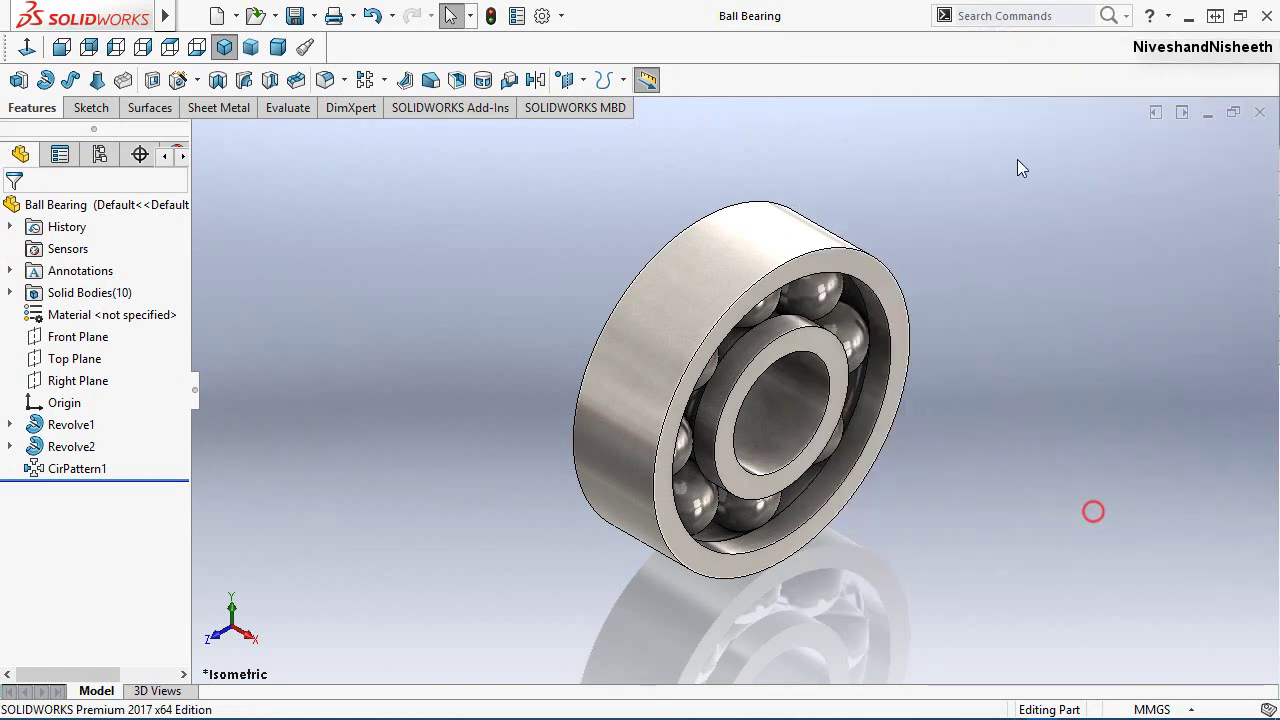
{"action": "right_click", "coordinate": [1018, 72]}
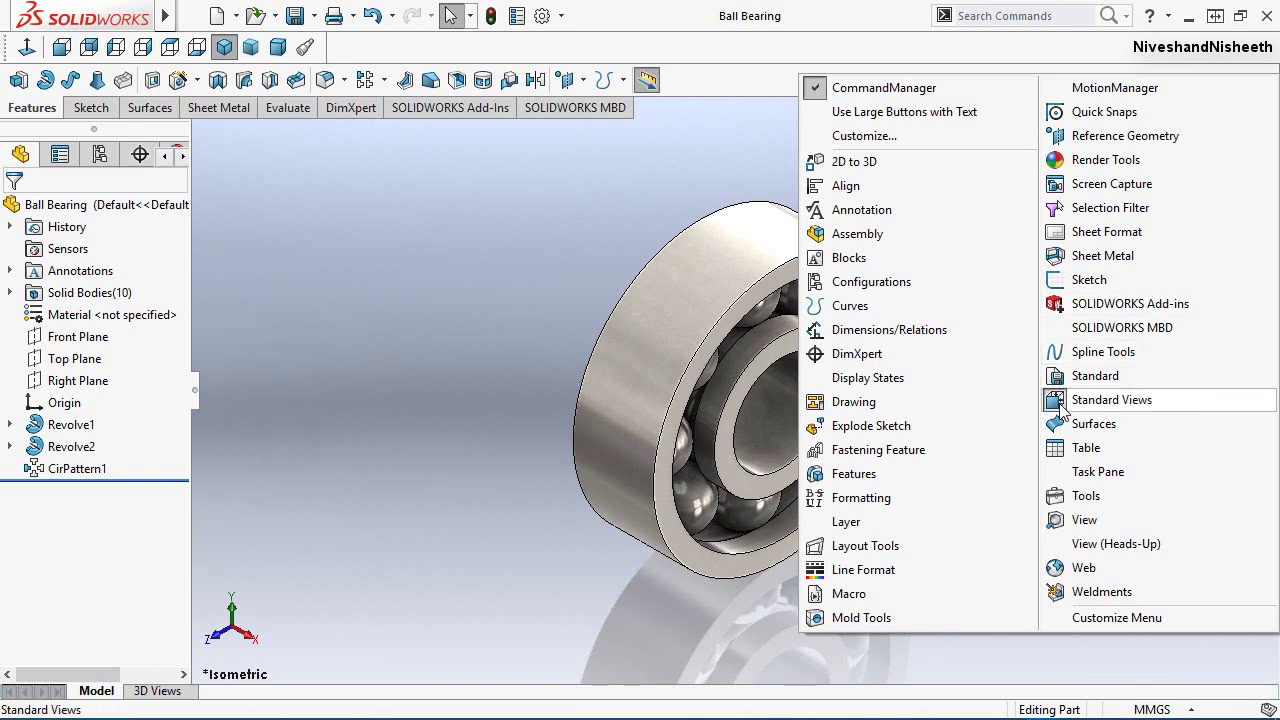
{"action": "left_click", "coordinate": [1060, 402]}
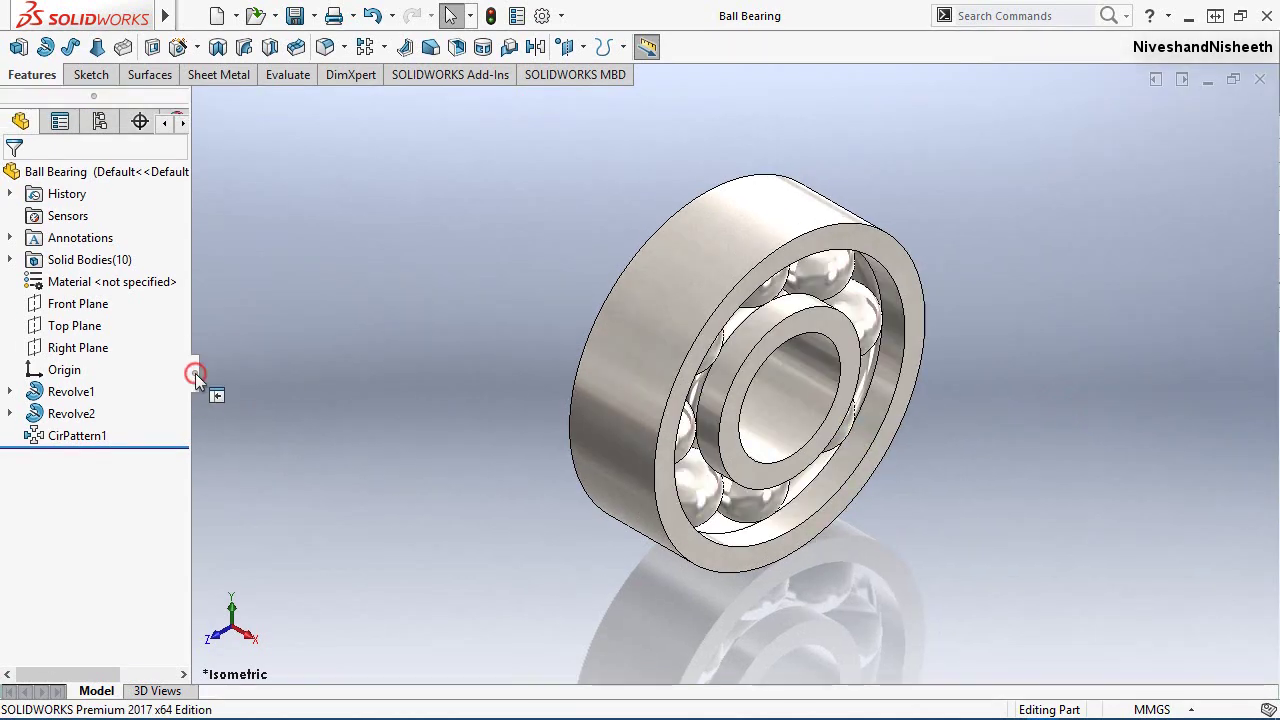
{"action": "left_click", "coordinate": [195, 373]}
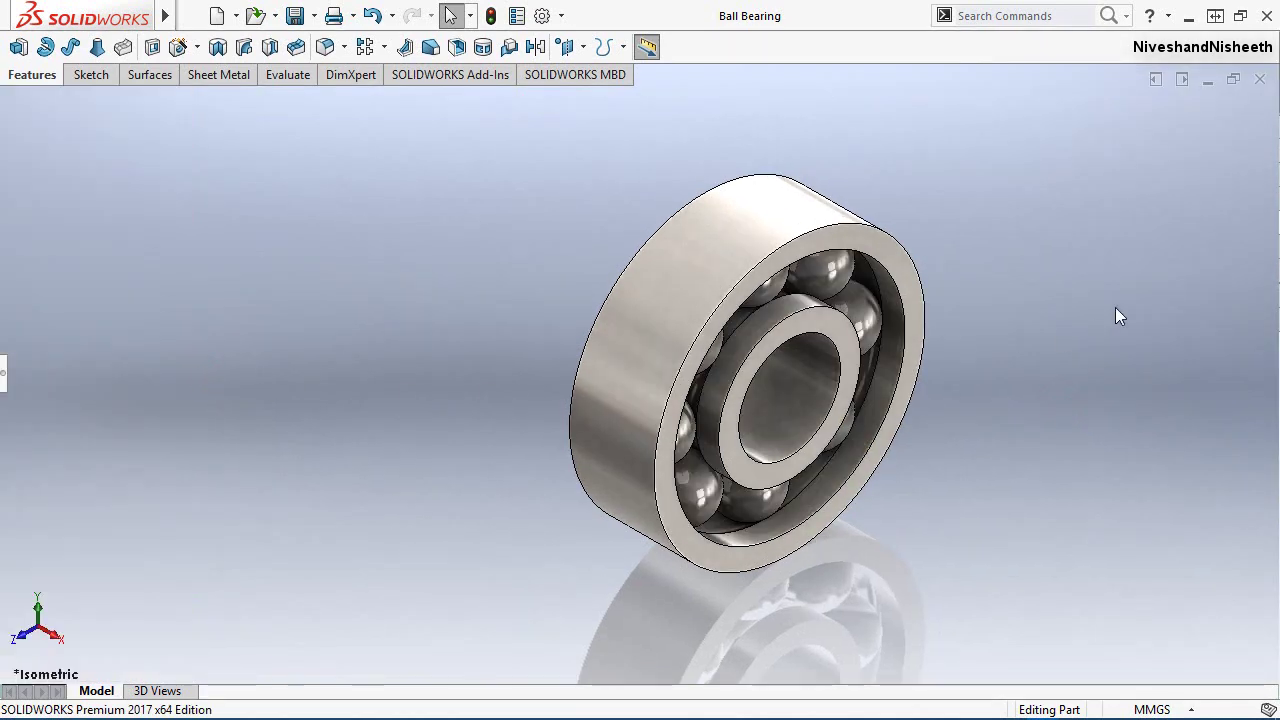
Step: Zoom in on the finished bearing and pan it to the middle of the graphics area for viewing
{"action": "right_click", "coordinate": [1059, 259]}
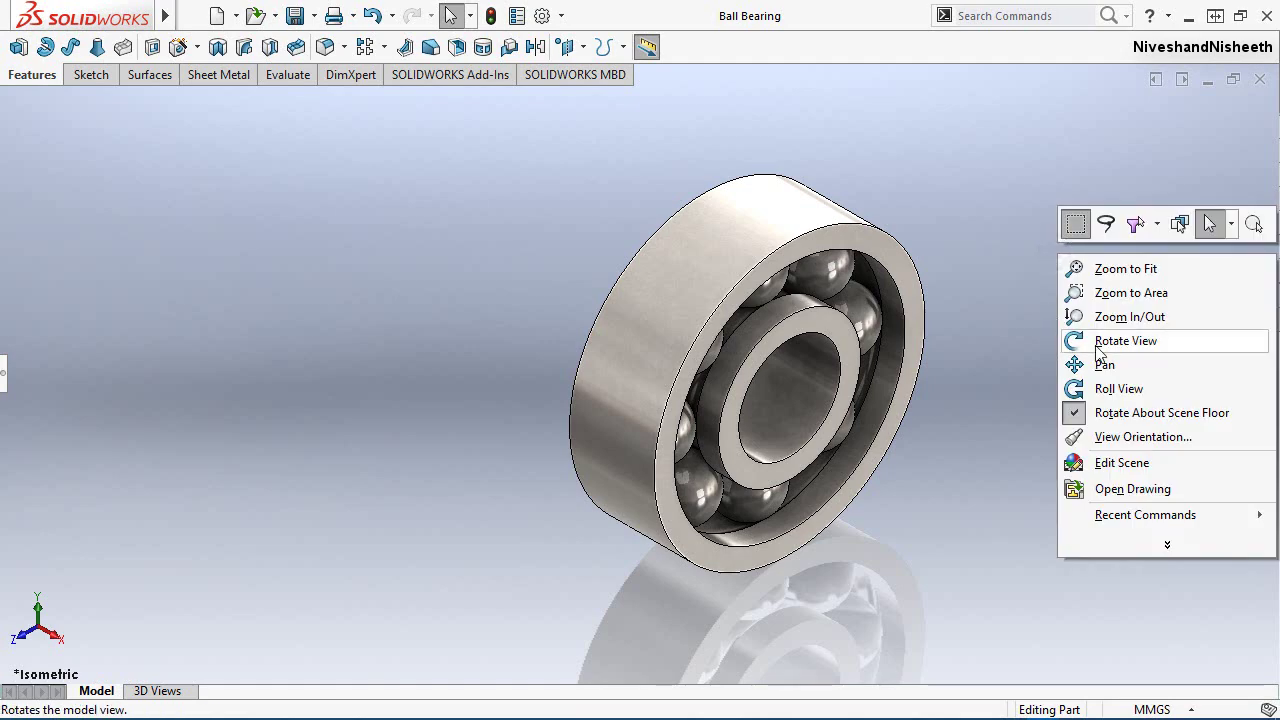
{"action": "left_click", "coordinate": [1114, 318]}
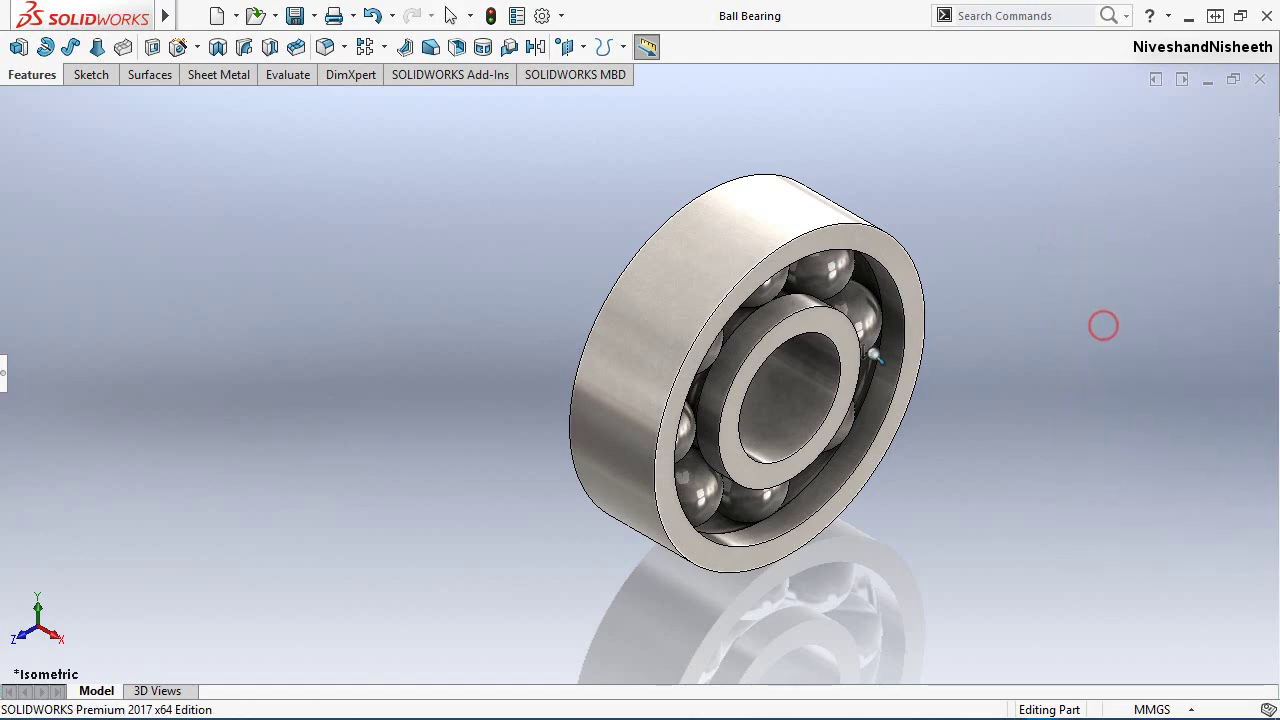
{"action": "left_click_drag", "start_coordinate": [872, 345], "coordinate": [880, 316]}
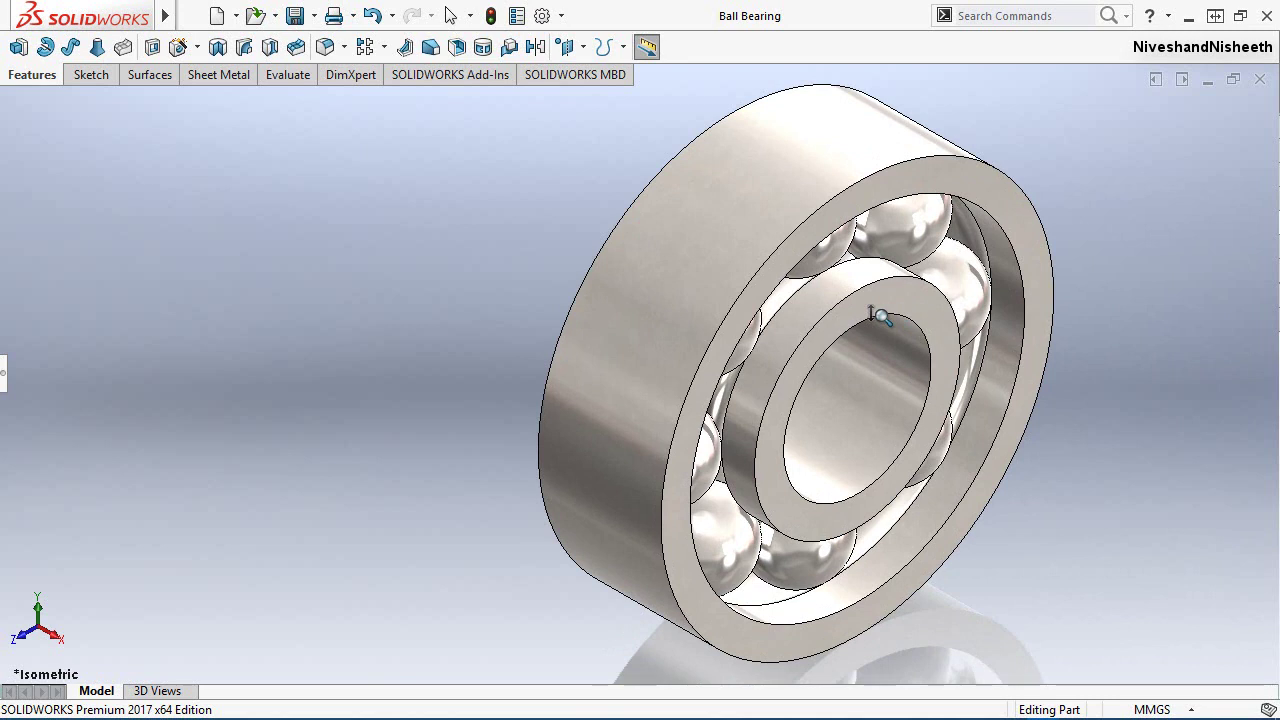
{"action": "right_click", "coordinate": [818, 395]}
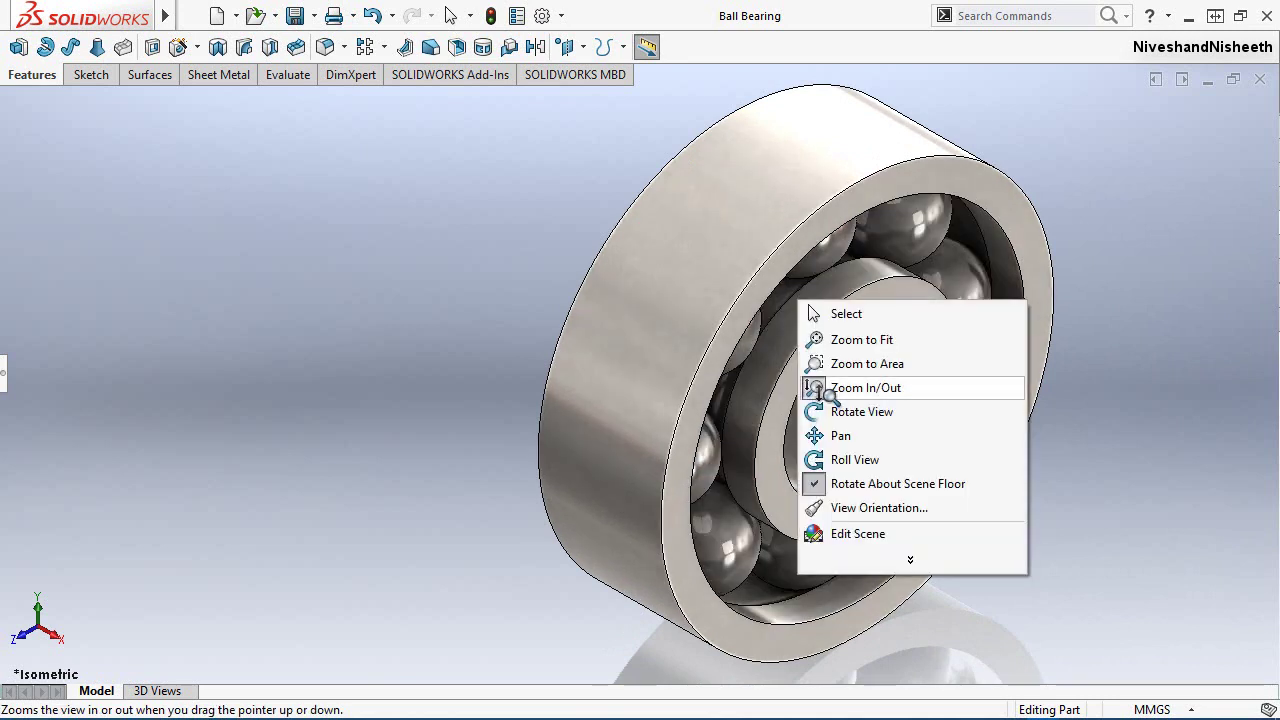
{"action": "left_click", "coordinate": [843, 436]}
{"action": "left_click_drag", "start_coordinate": [837, 443], "coordinate": [703, 453]}
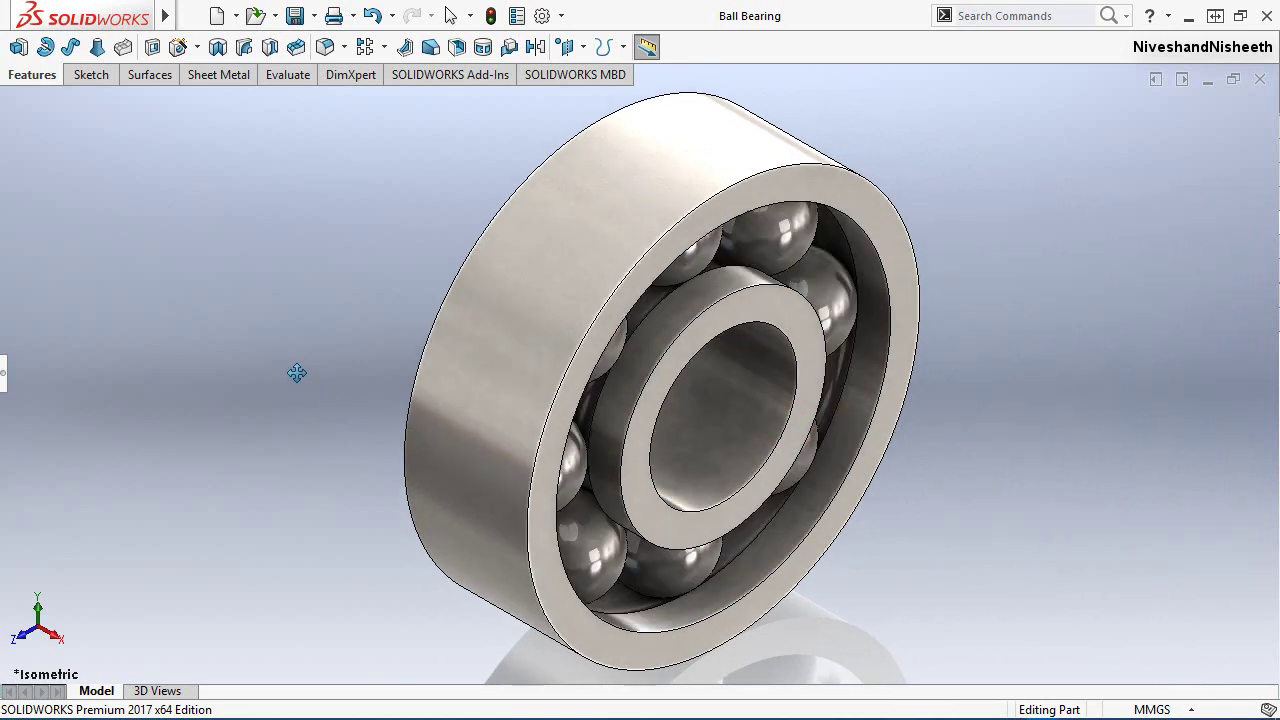
{"action": "key", "text": "Escape"}
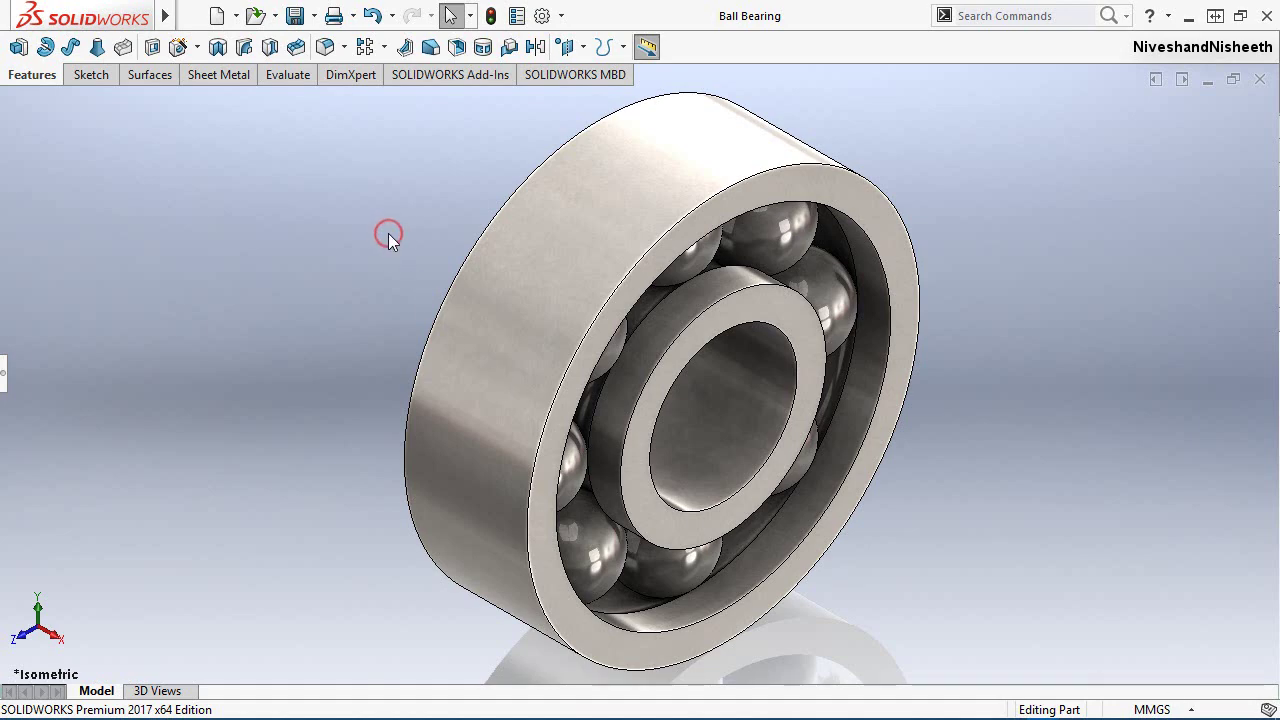
Step: Turn the large command buttons with text back on and restore the View (Heads-Up) toolbar
{"action": "right_click", "coordinate": [966, 48]}
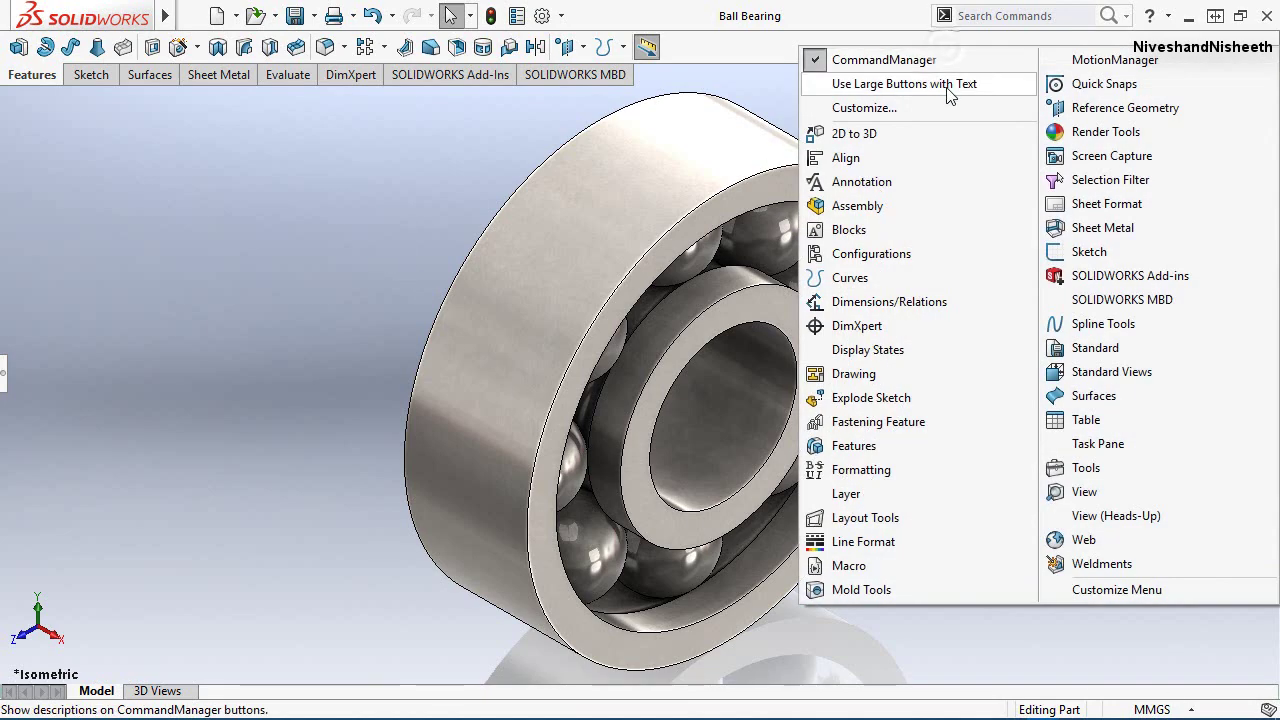
{"action": "left_click", "coordinate": [960, 83]}
{"action": "right_click", "coordinate": [1098, 52]}
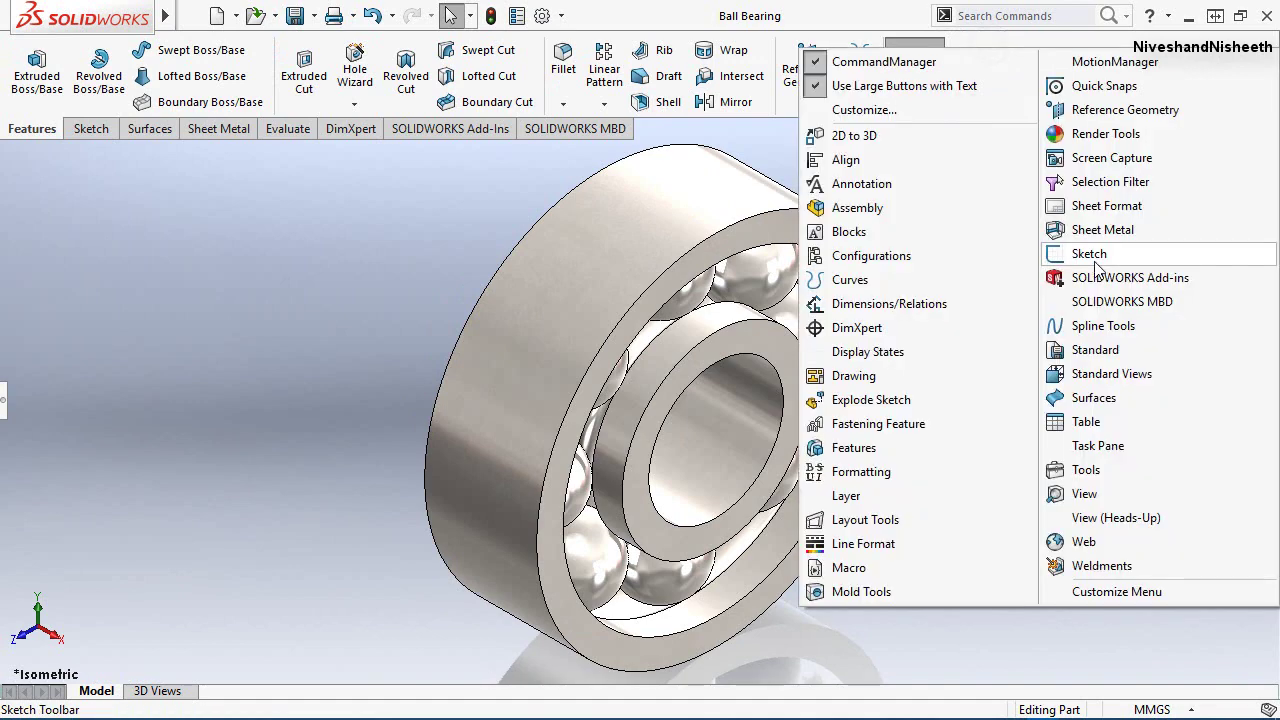
{"action": "left_click", "coordinate": [1122, 520]}
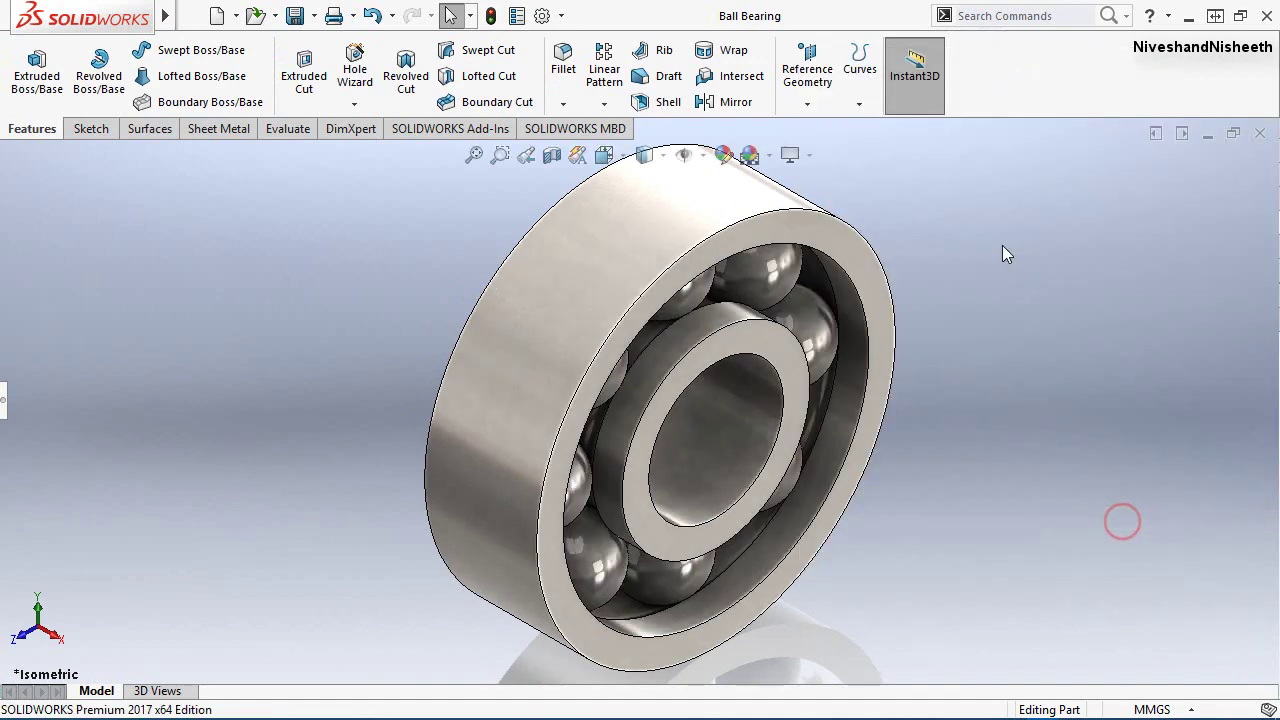
Step: Restore the Task Pane and the Standard Views toolbar, and expand the feature tree pane again
{"action": "right_click", "coordinate": [1040, 92]}
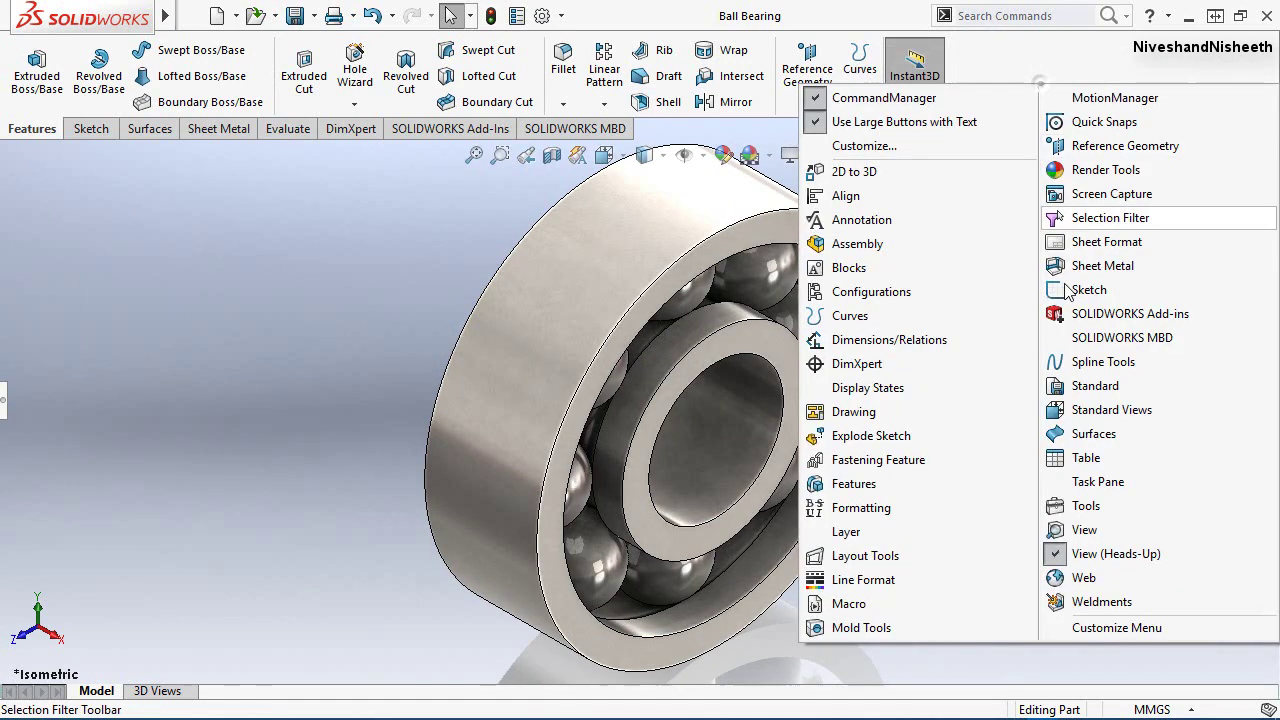
{"action": "left_click", "coordinate": [1088, 483]}
{"action": "right_click", "coordinate": [1045, 78]}
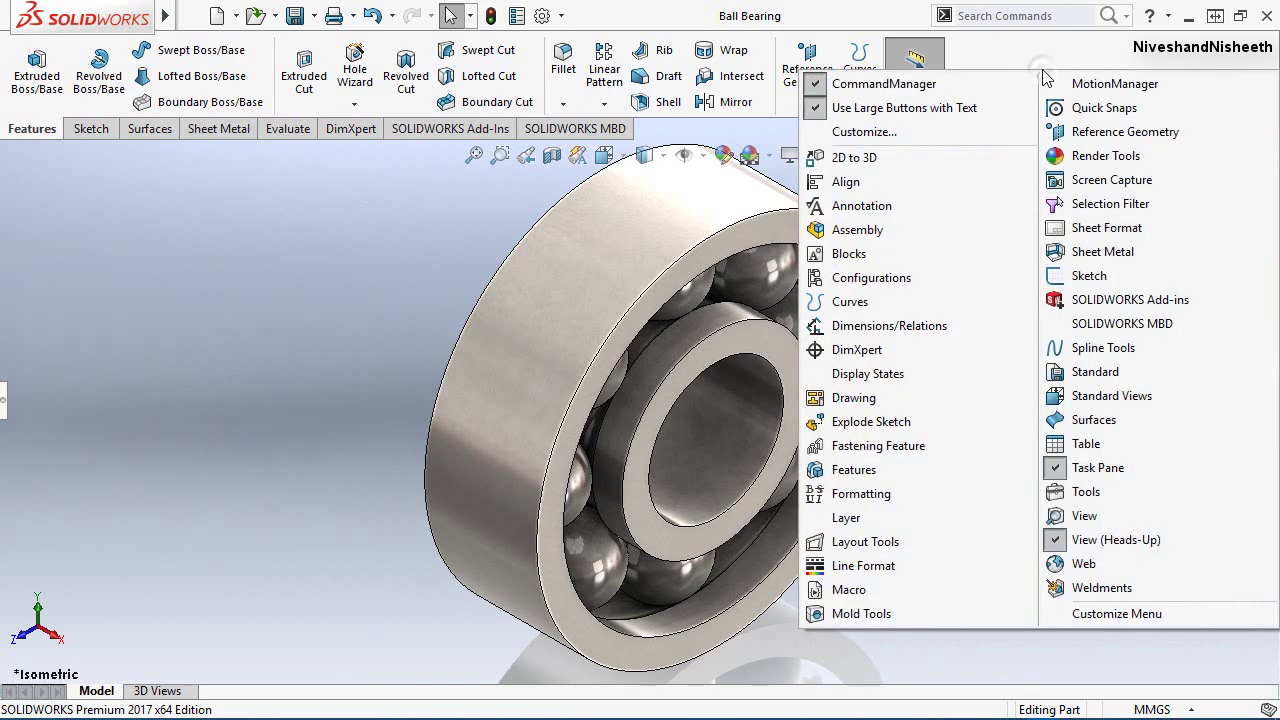
{"action": "left_click", "coordinate": [1083, 400]}
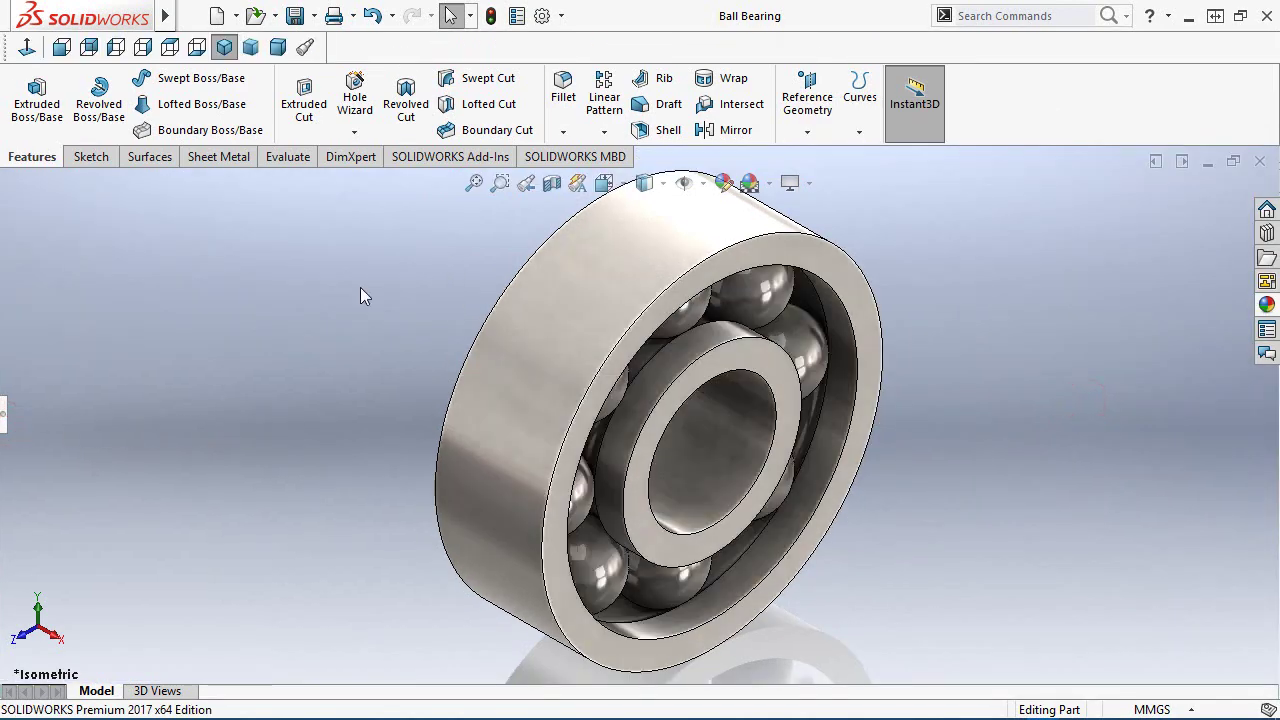
{"action": "left_click", "coordinate": [6, 418]}
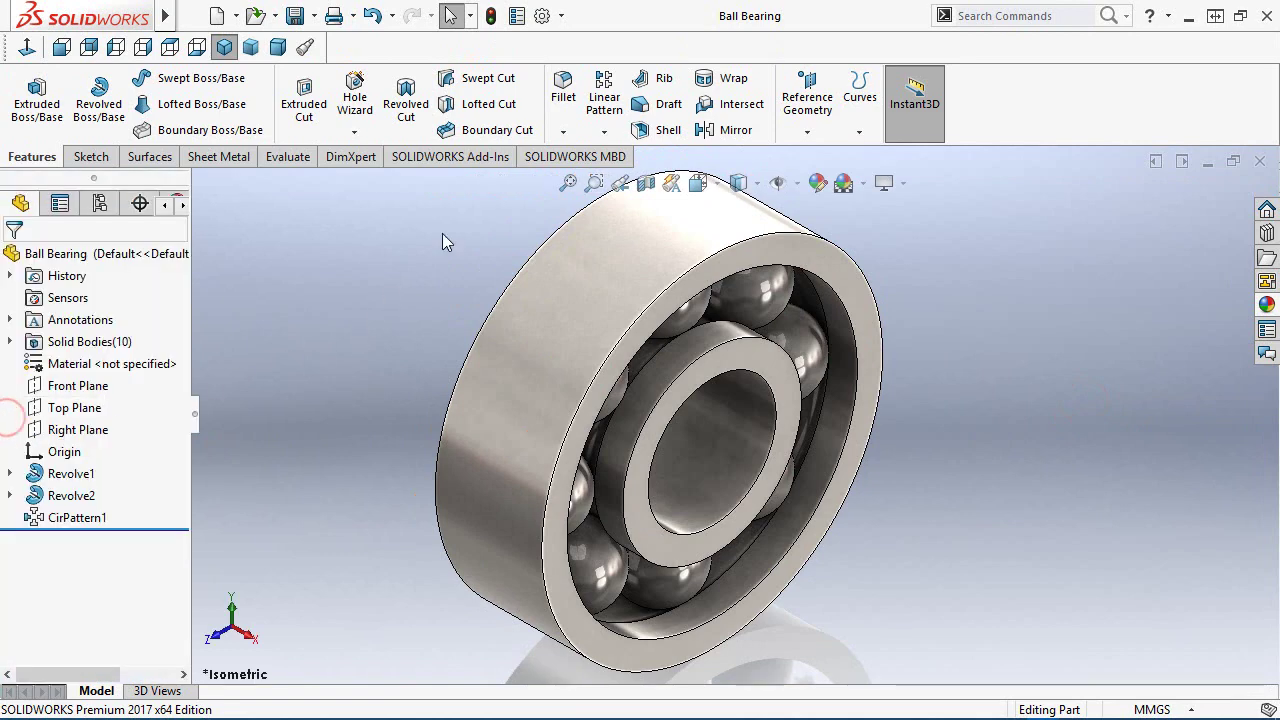
Step: Save the finished Ball Bearing part
{"action": "left_click", "coordinate": [462, 293]}
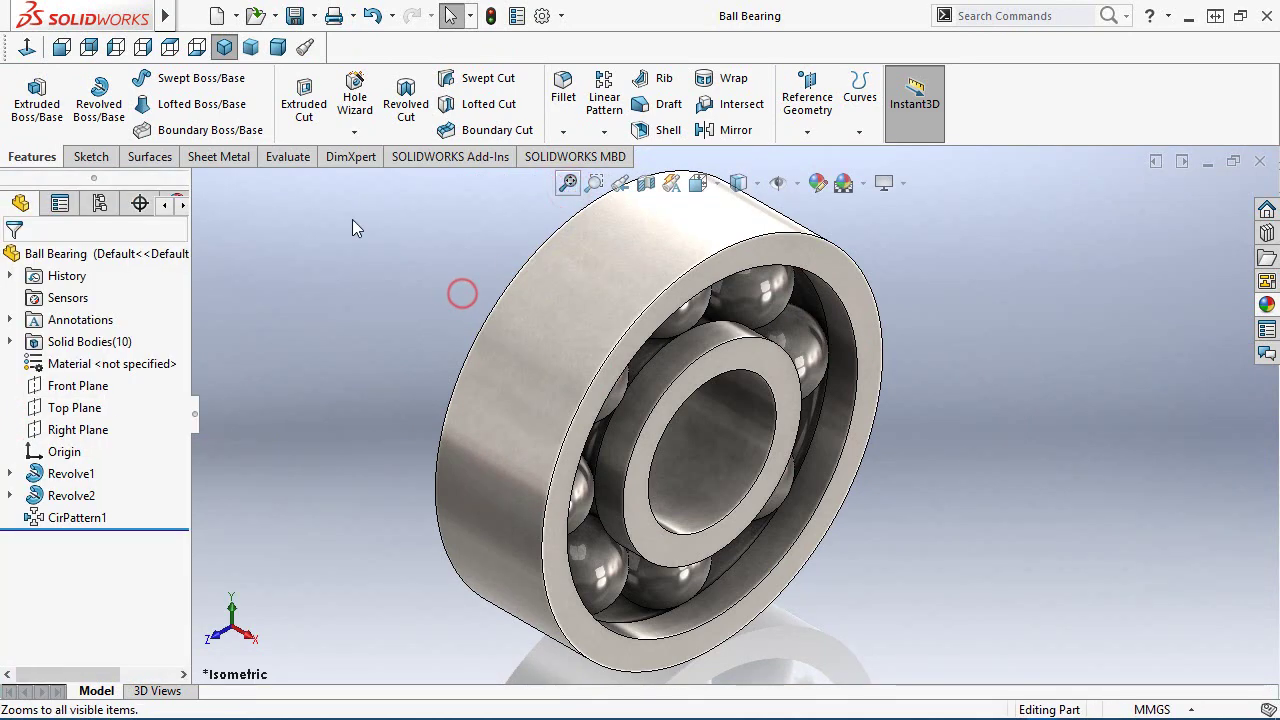
{"action": "key", "text": "ctrl+s"}
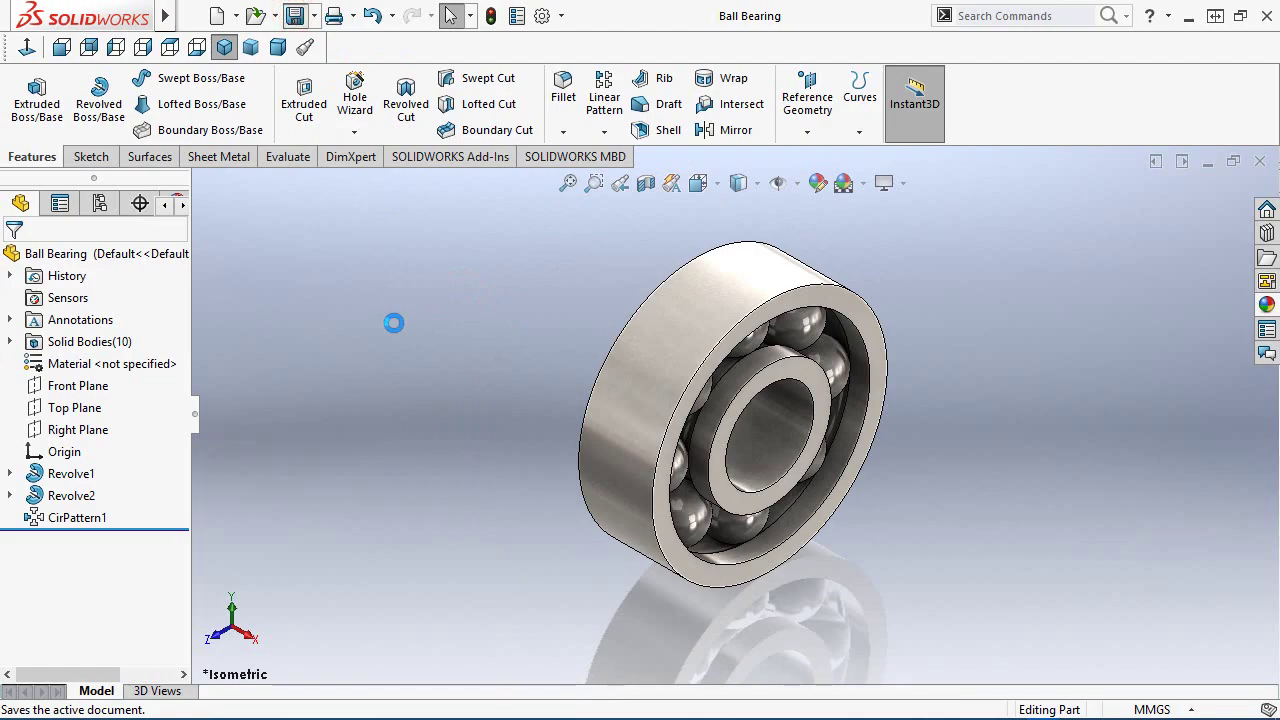